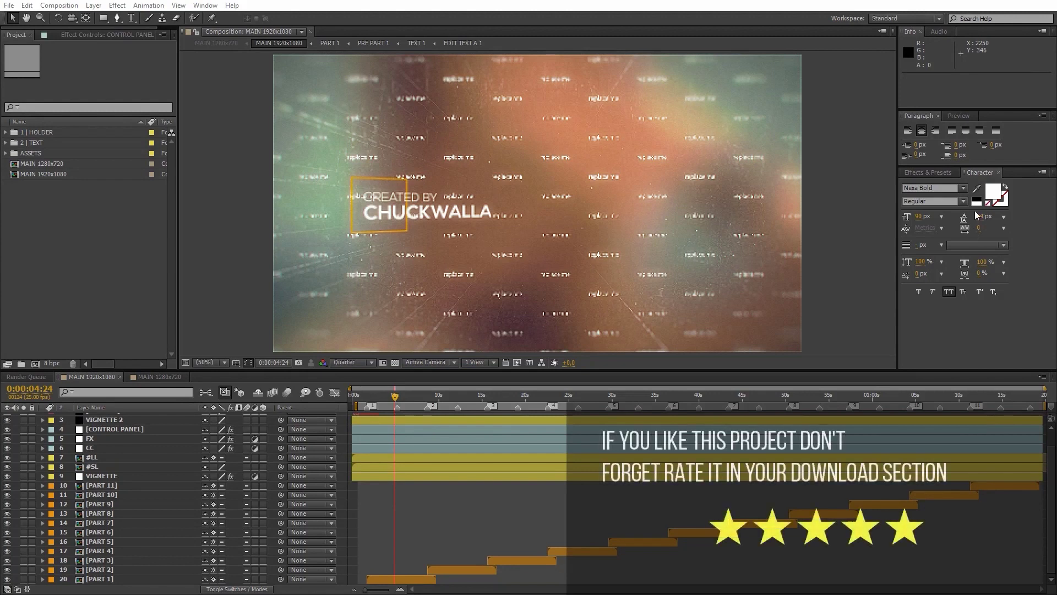
- Try Nexa Light on the CHUCKWALLA title text, then switch it back to Nexa Bold
left_click(964, 188)
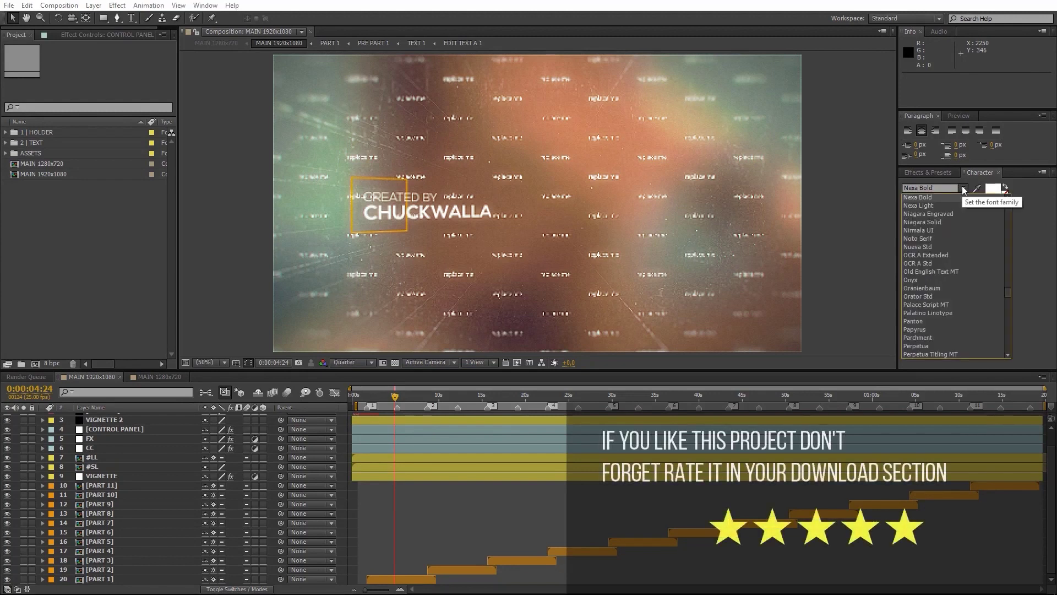
left_click(939, 203)
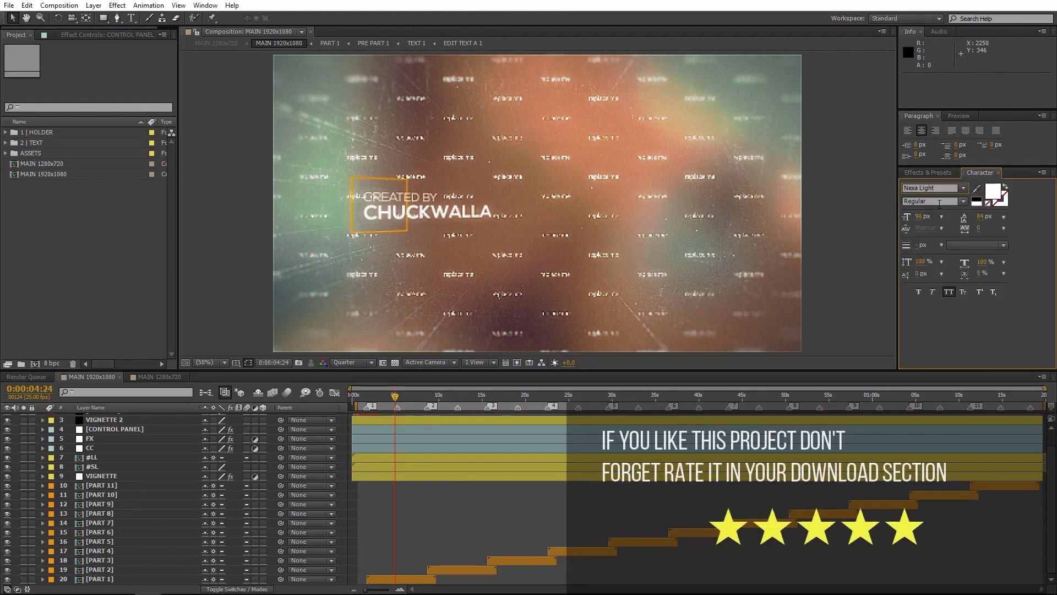
left_click(965, 189)
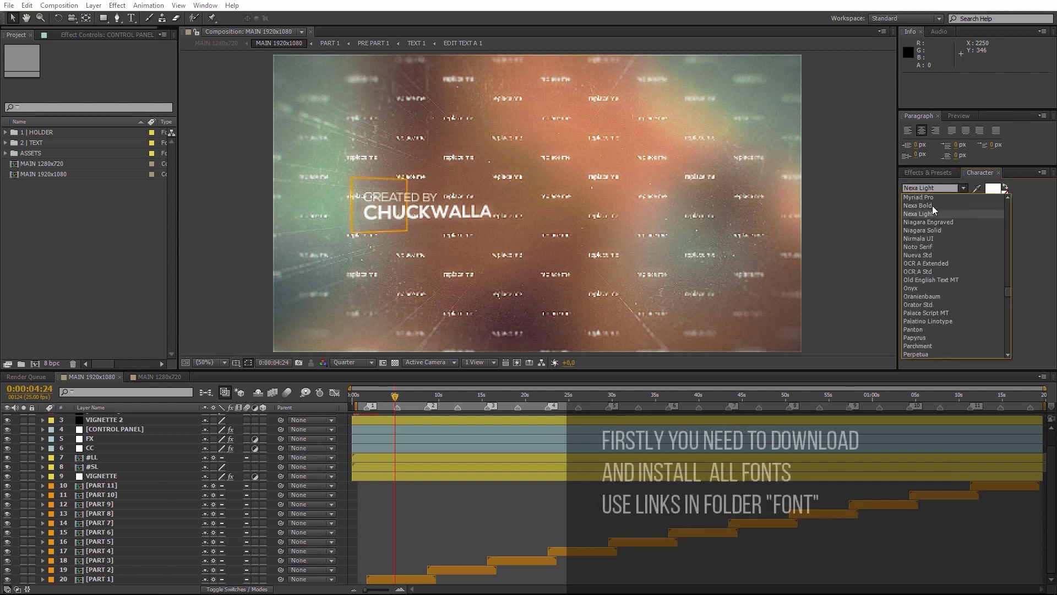
left_click(929, 204)
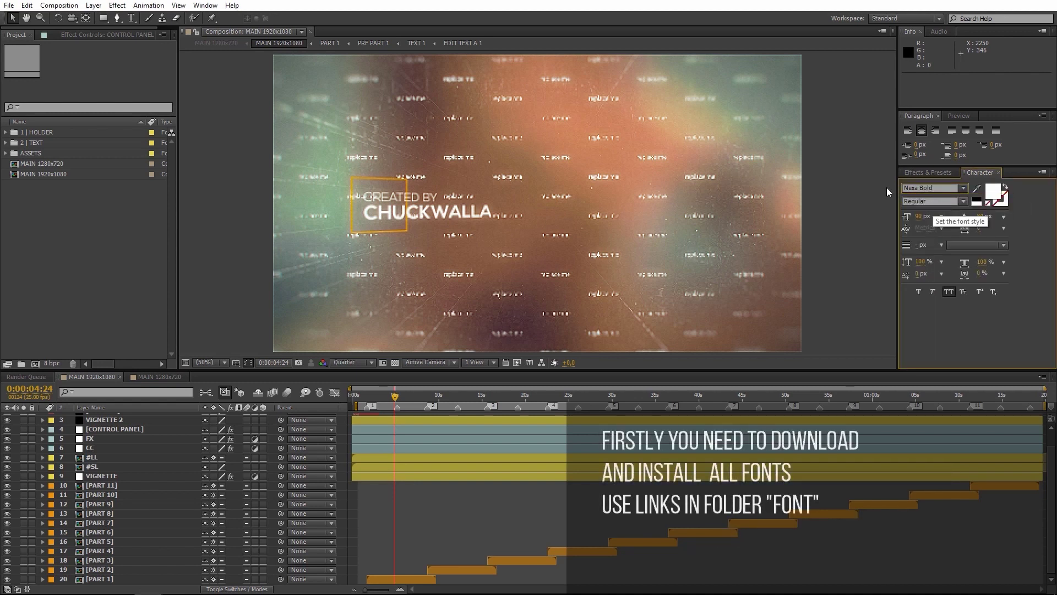
left_click(10, 5)
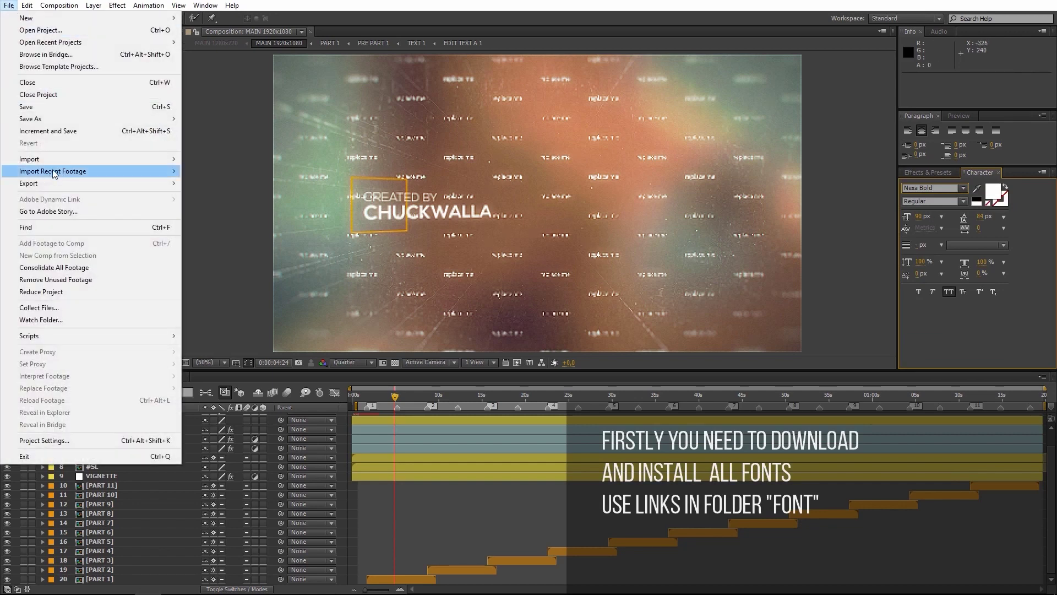
- Import Music1.mp3 from the MEDIA folder and drag it into the MAIN composition timeline
mouse_move(181, 161)
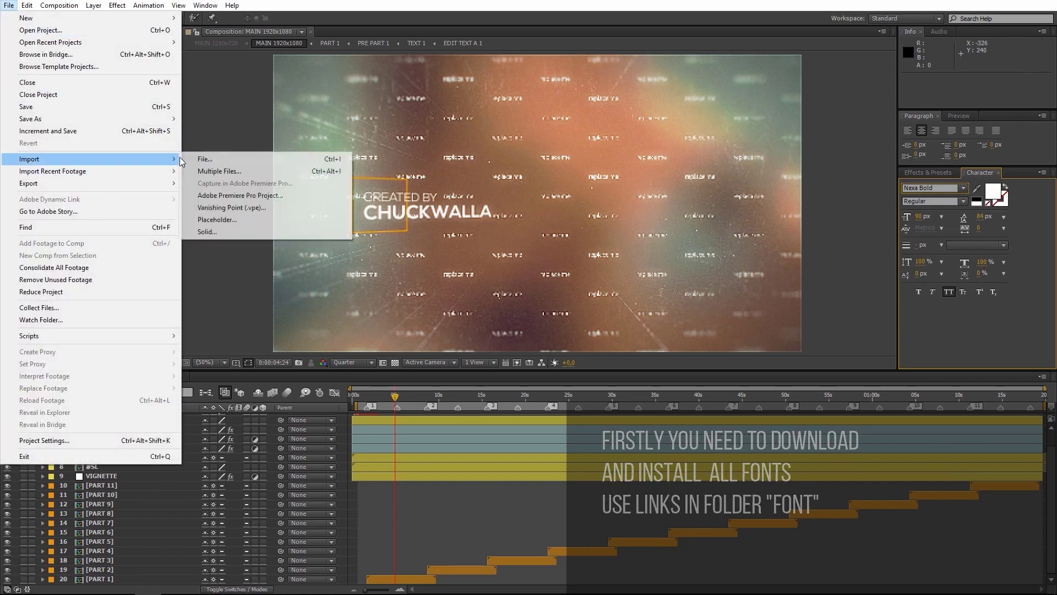
left_click(227, 159)
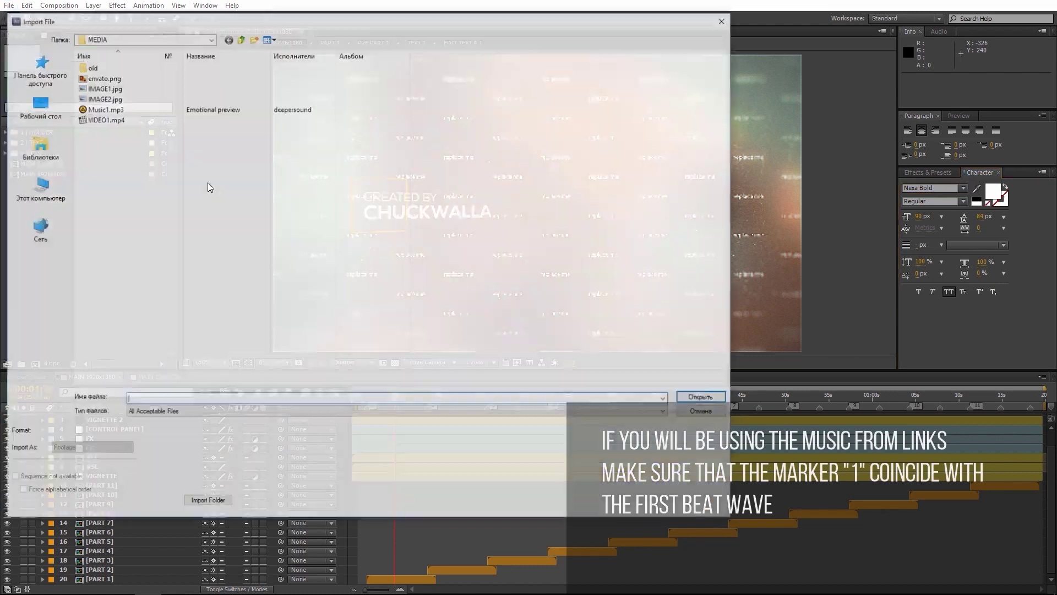
left_click(126, 109)
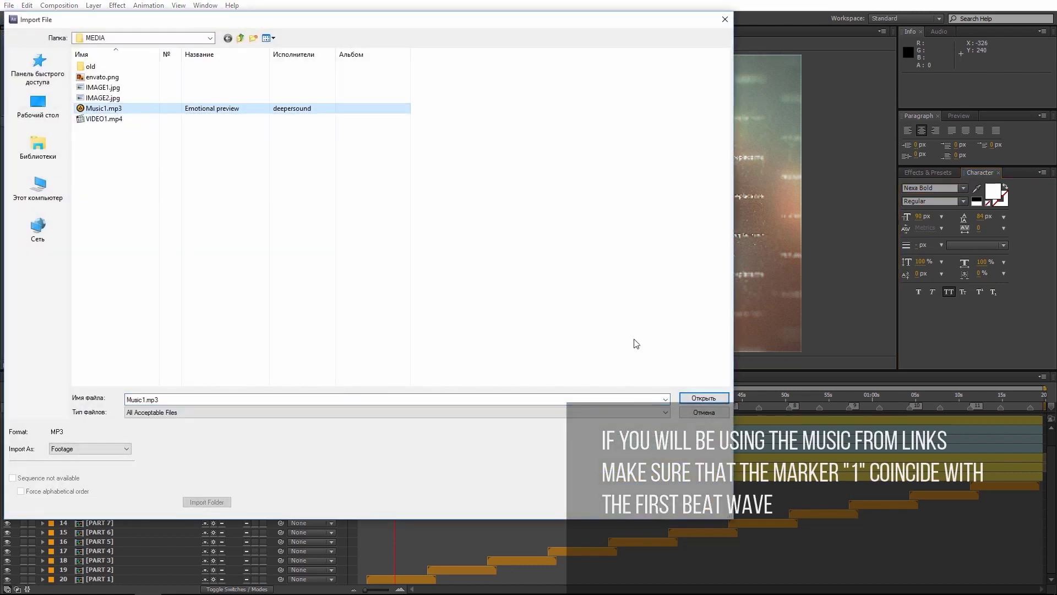
left_click(704, 398)
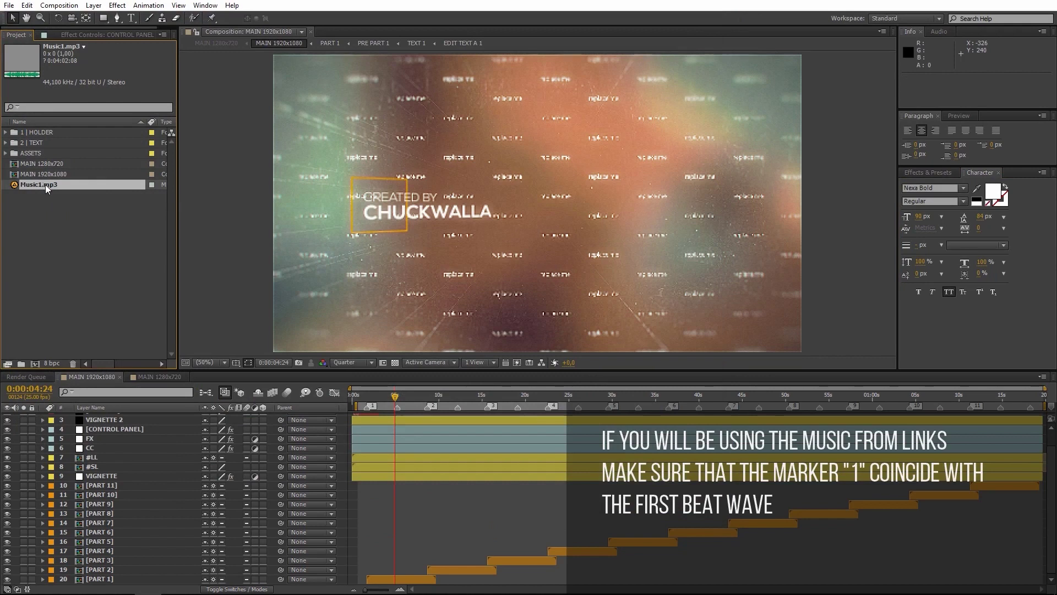
left_click_drag(45, 184, 95, 418)
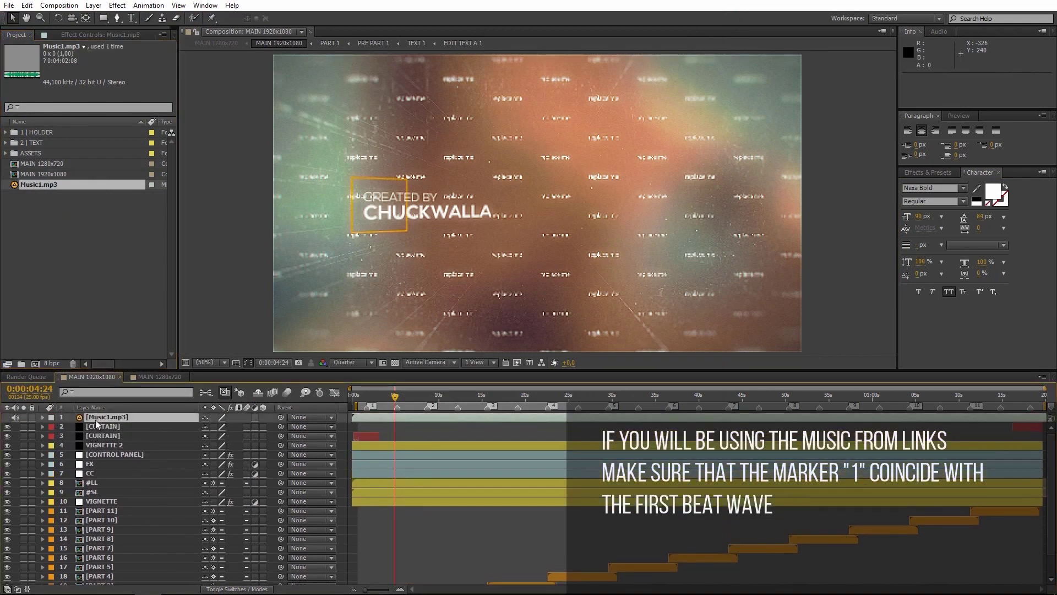
- Show the Music1.mp3 audio waveform and zoom the timeline in on it
left_click(43, 417)
left_click(53, 426)
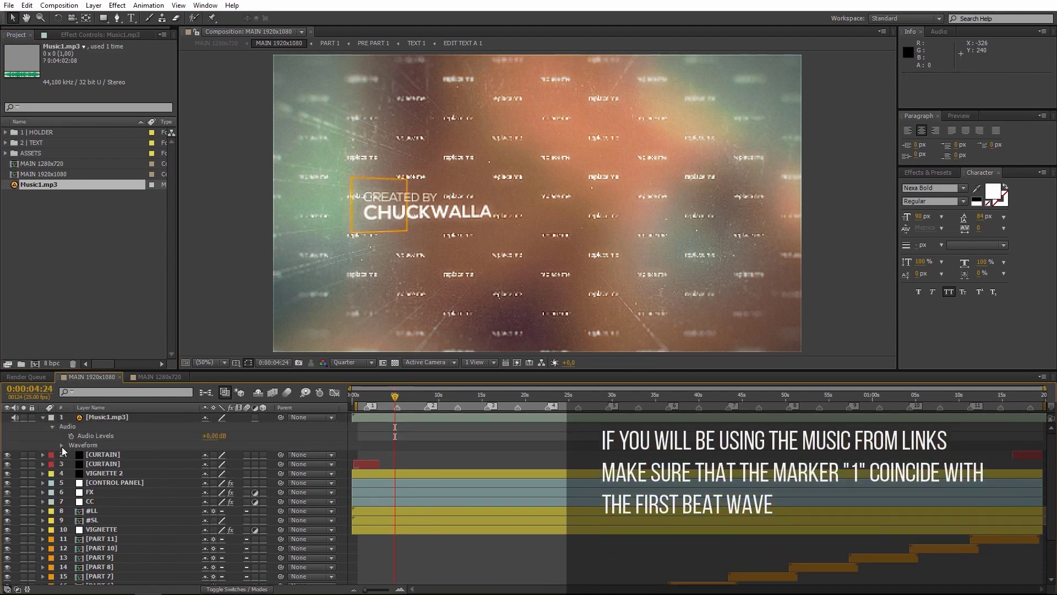
left_click(61, 445)
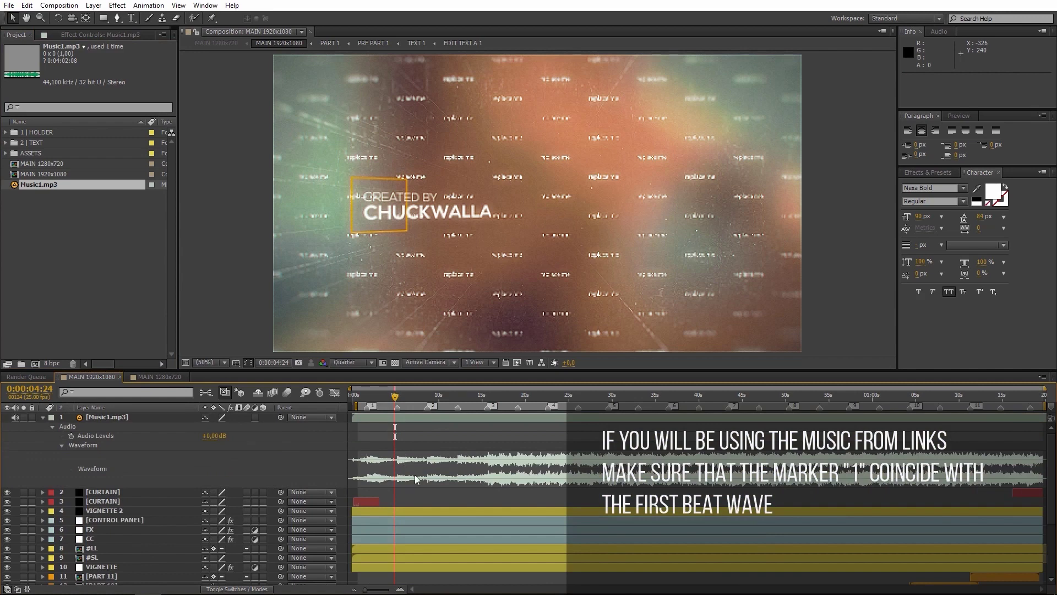
left_click_drag(364, 589, 379, 588)
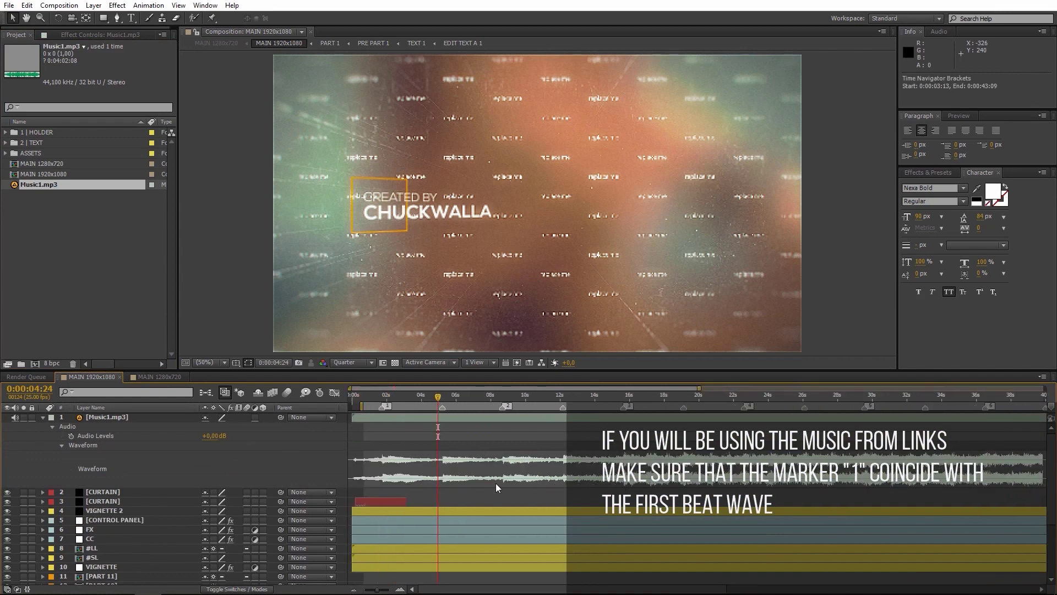
left_click_drag(379, 591, 385, 590)
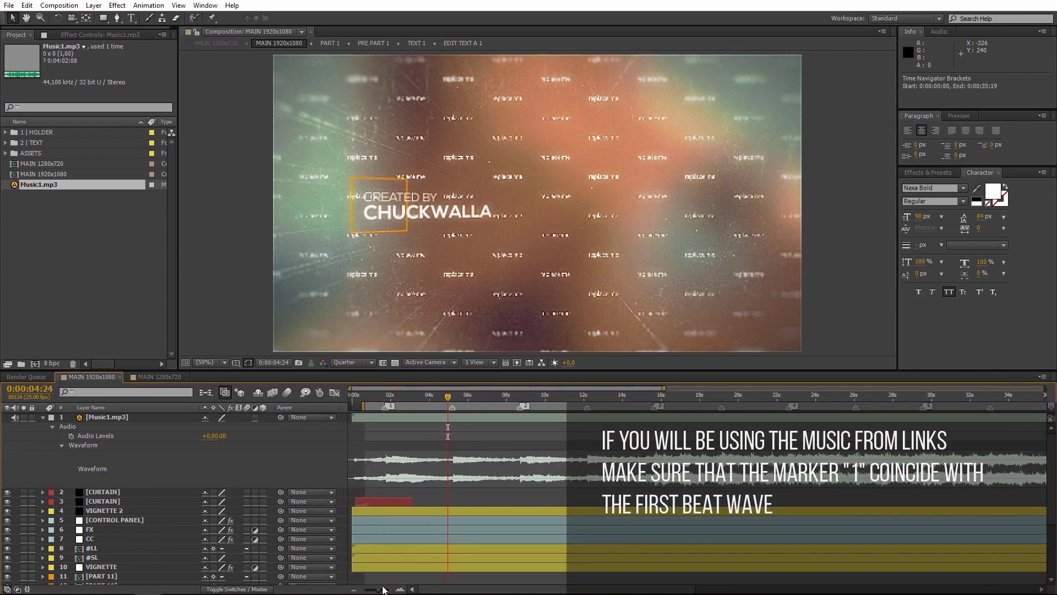
- Slide Music1.mp3 earlier so its first beat meets marker 1, checking at 0:00:02:03 and later frames
left_click(632, 422)
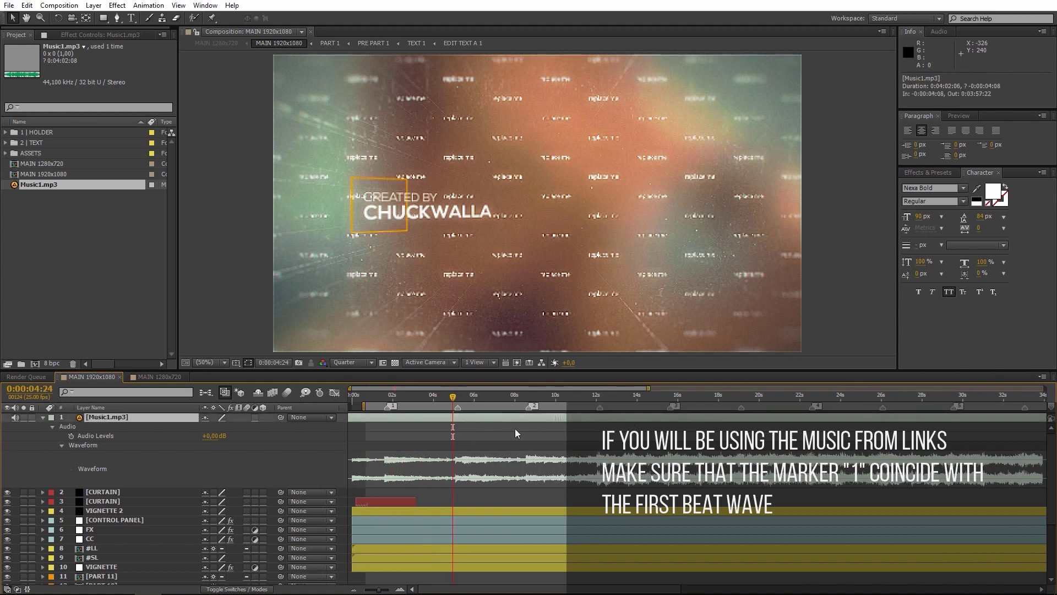
left_click_drag(385, 438, 362, 434)
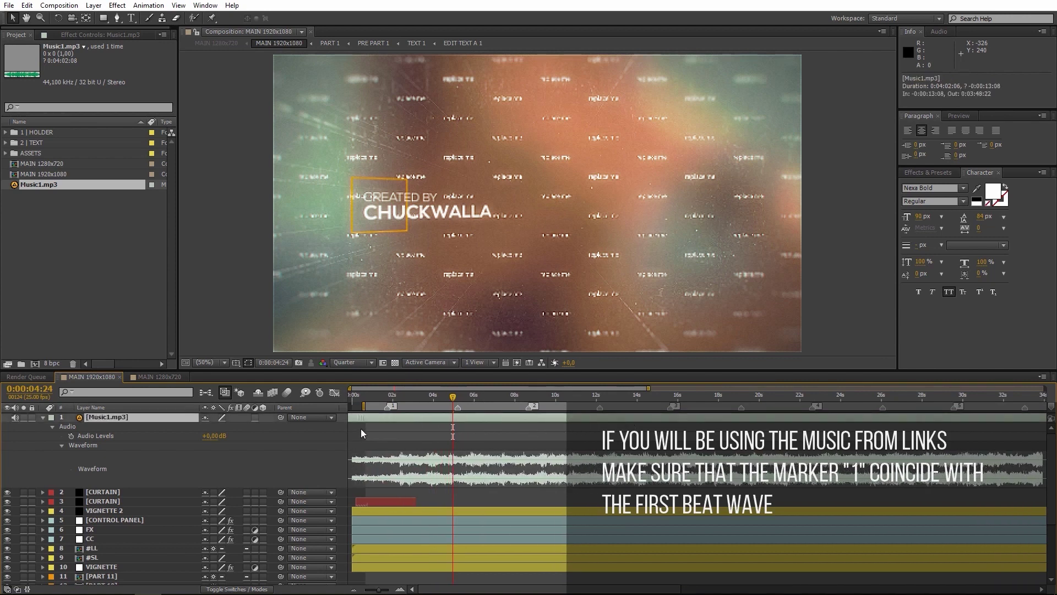
mouse_move(406, 400)
left_mouse_down()
mouse_move(388, 398)
mouse_move(415, 418)
left_mouse_up()
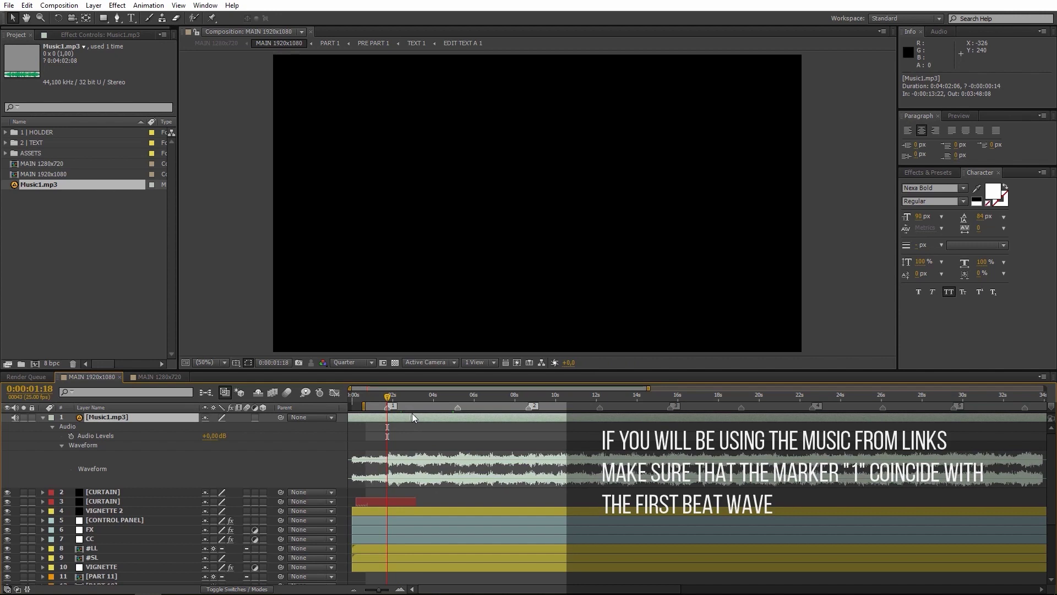
left_click_drag(414, 418, 413, 417)
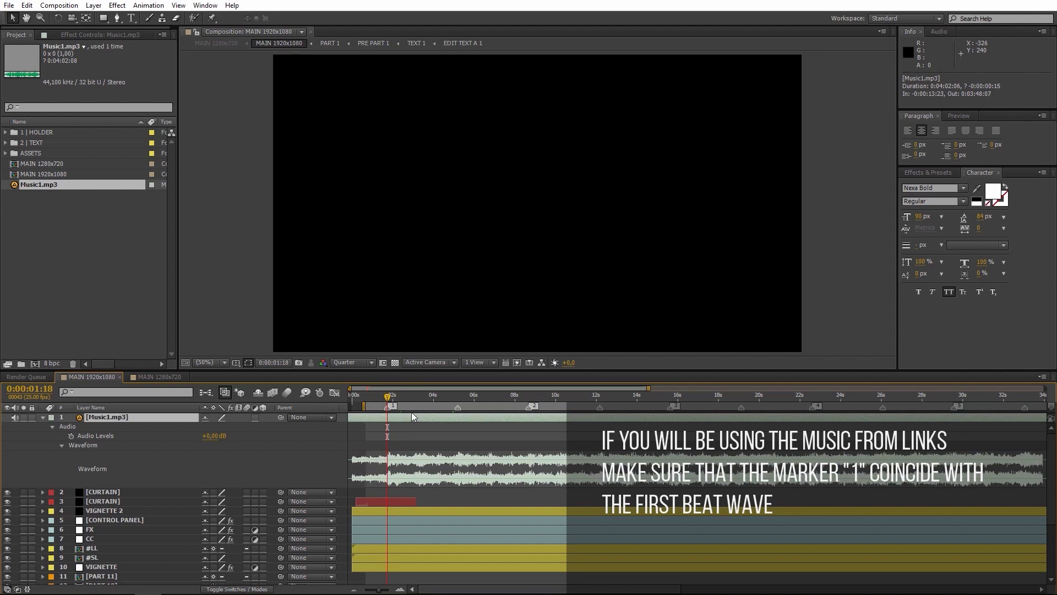
left_click(527, 396)
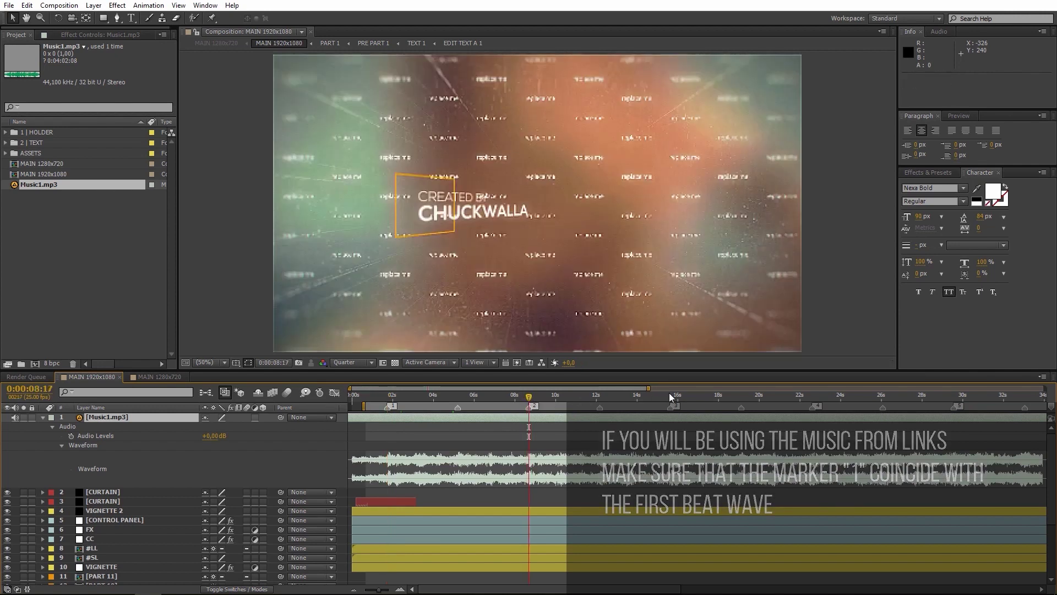
left_click(812, 393)
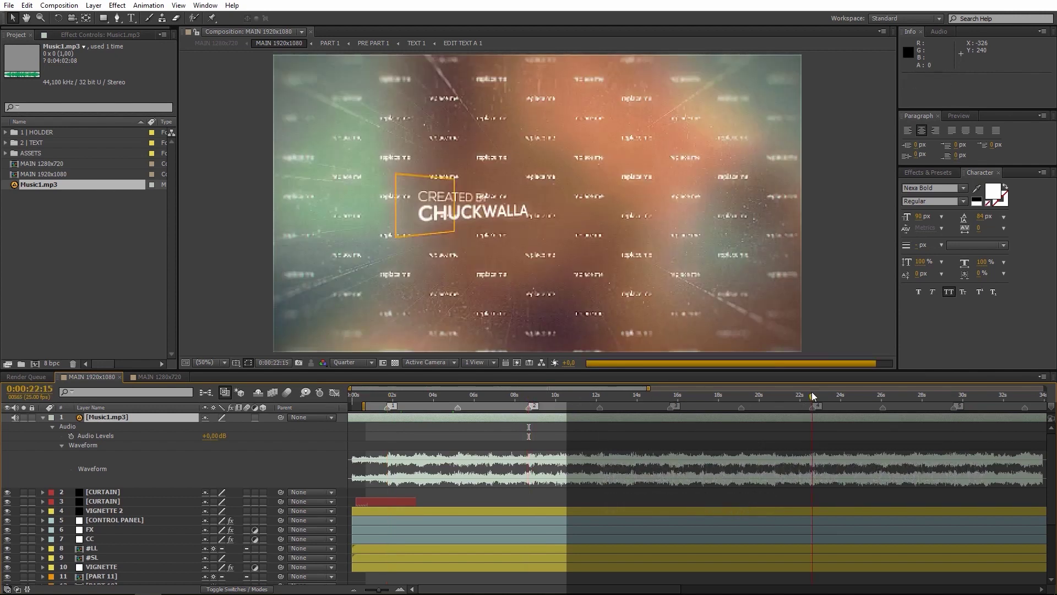
key("semicolon")
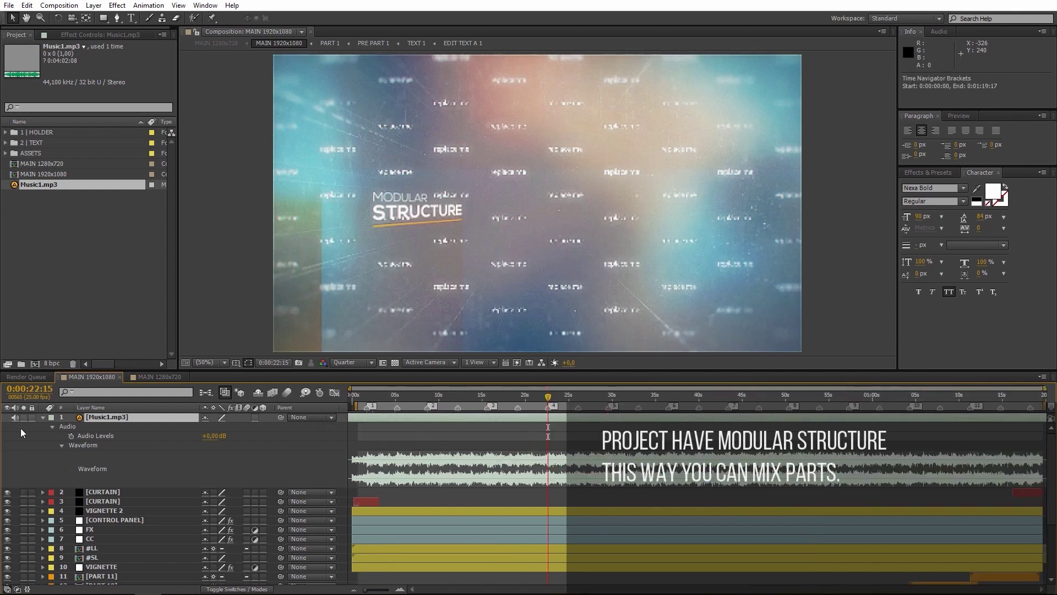
- Delete the PART 2 and PART 3 layers
left_click(42, 418)
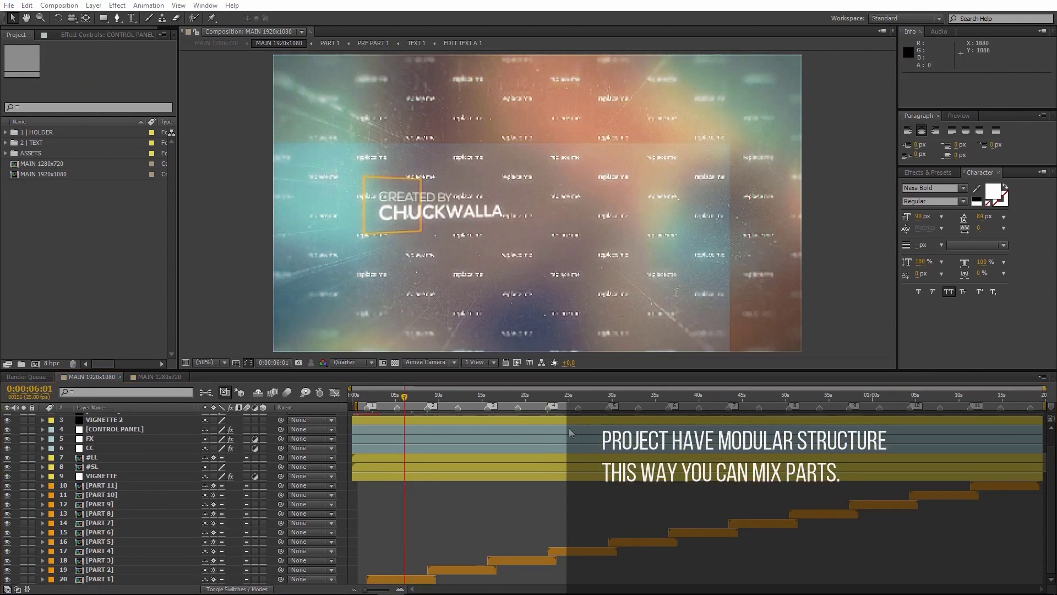
left_click(450, 567)
left_click(513, 561, "shift")
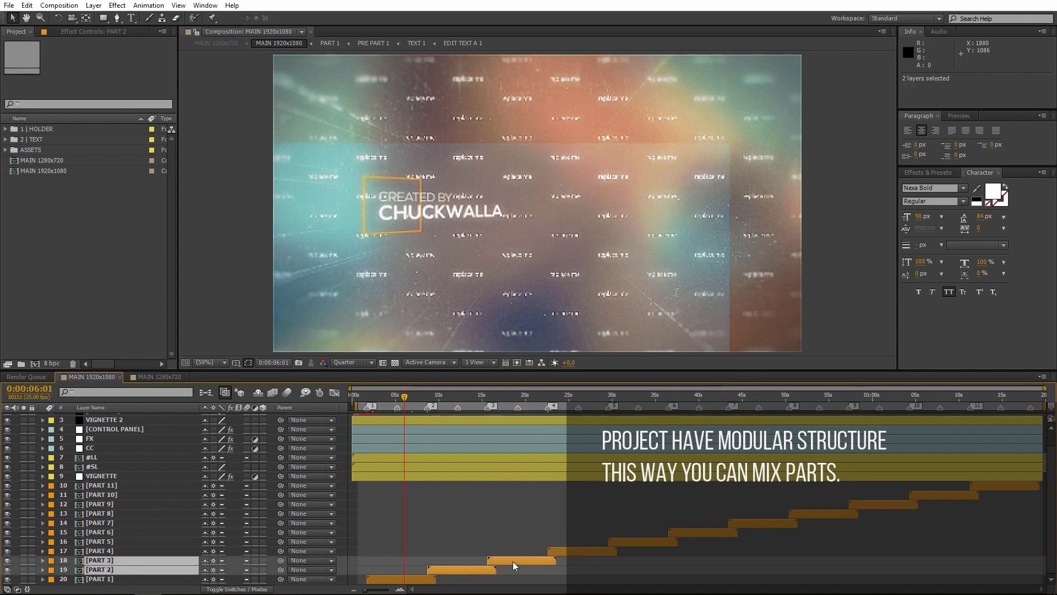
key("Delete")
- Move PART 4 through PART 11 together so PART 4 starts at marker 2 (0:00:08:17)
left_click(111, 565)
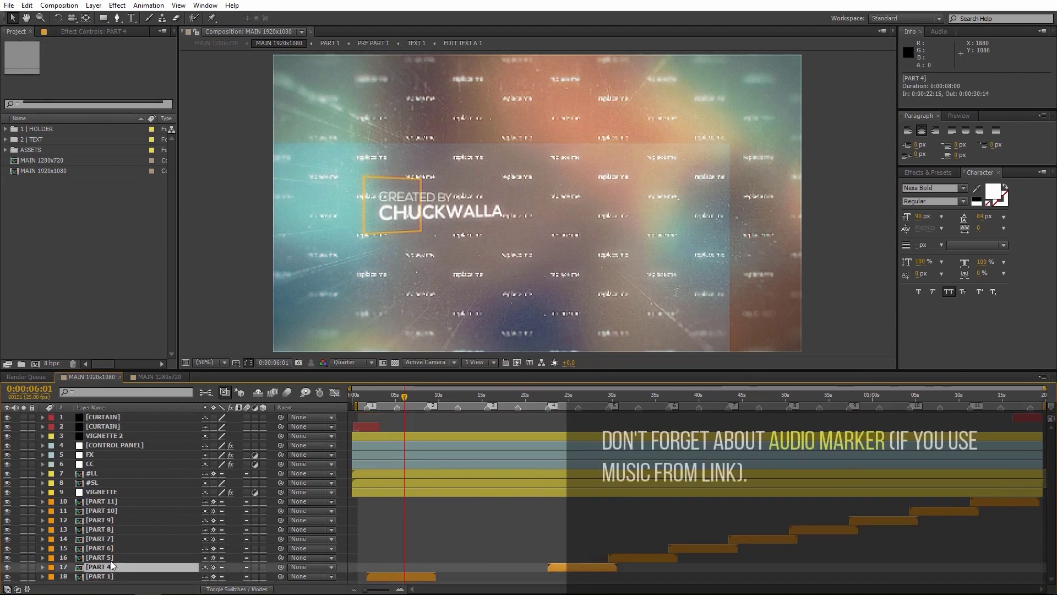
left_click(110, 501, "shift")
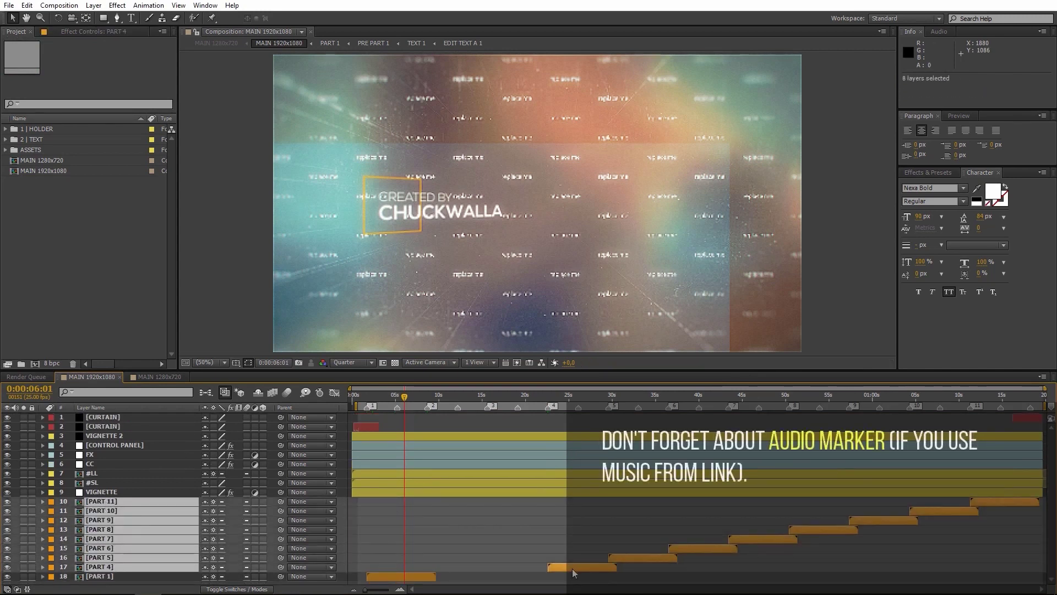
left_click_drag(573, 568, 458, 559)
scroll(452, 551, "up", 2, "alt")
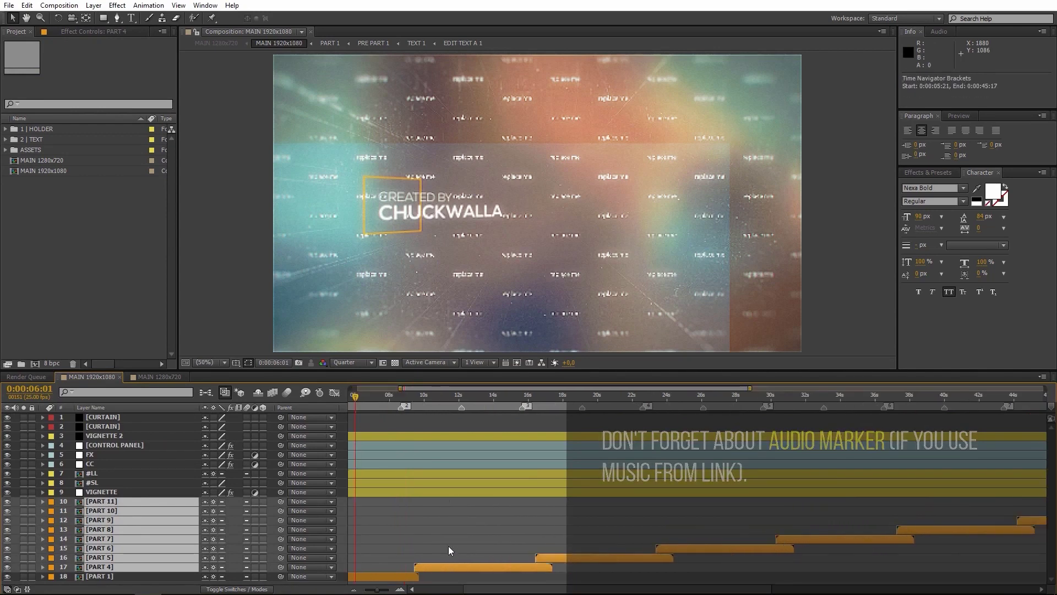
left_click(398, 395)
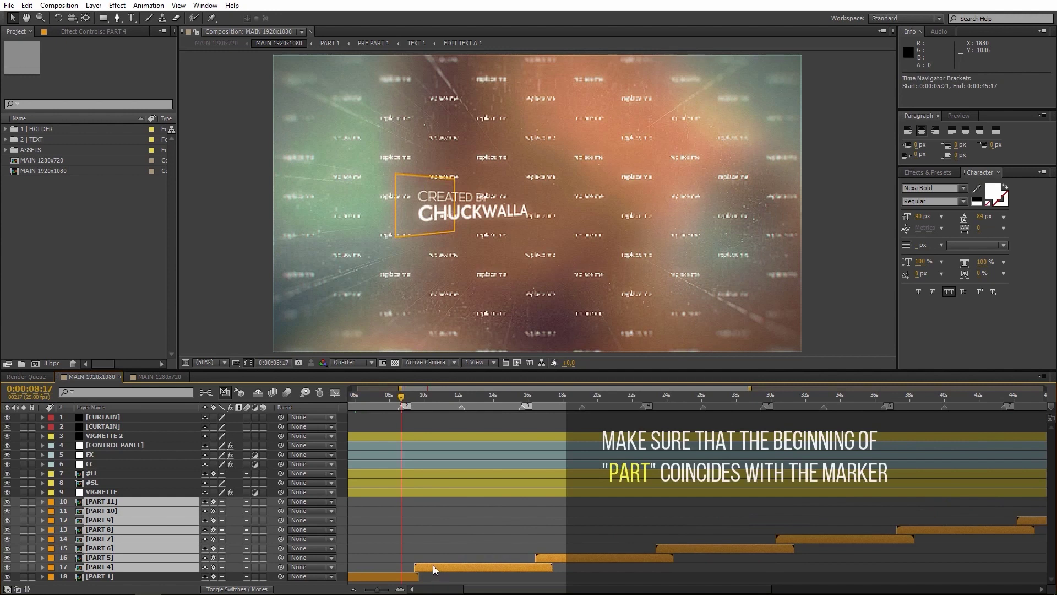
left_click_drag(432, 565, 385, 565)
scroll(416, 559, "up", 3, "alt")
scroll(382, 563, "down", 3, "alt")
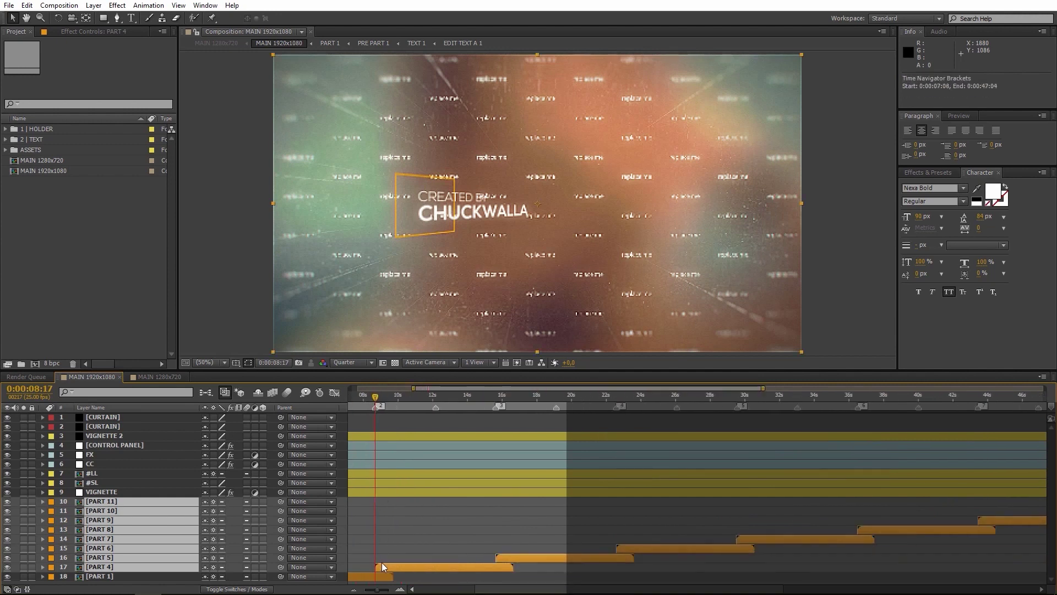
scroll(381, 563, "down", 3, "alt")
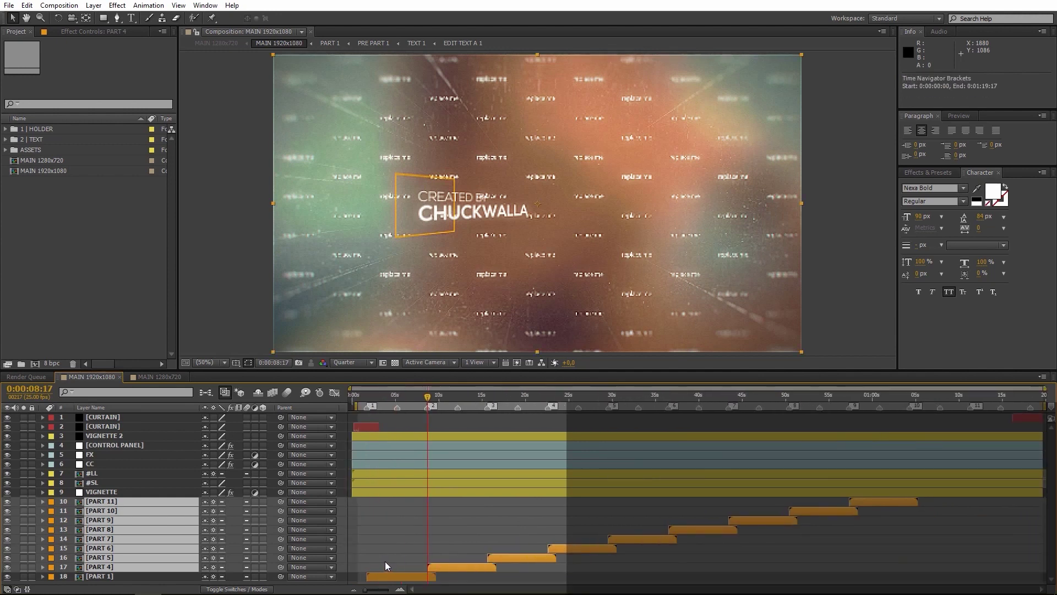
left_click(470, 551)
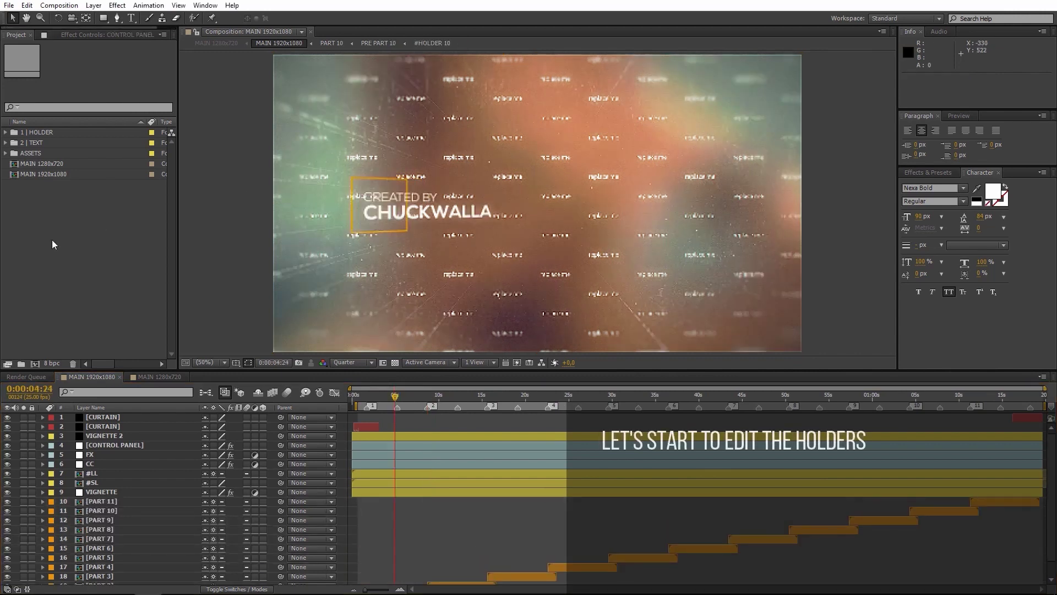
- Import IMAGE1.jpg and IMAGE2.jpg together from the MEDIA folder into the project
left_click(51, 240)
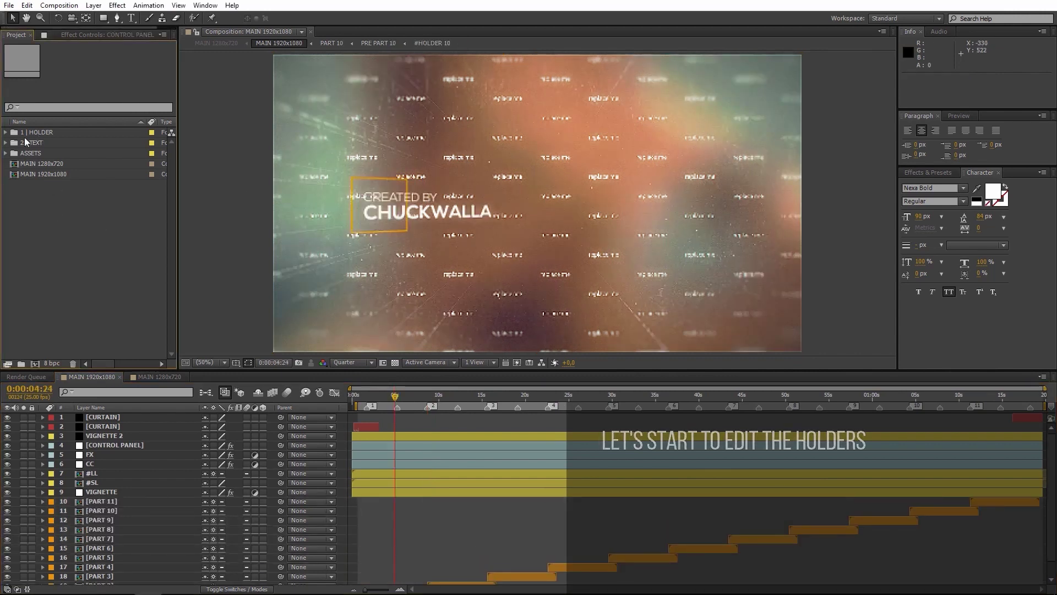
left_click(9, 5)
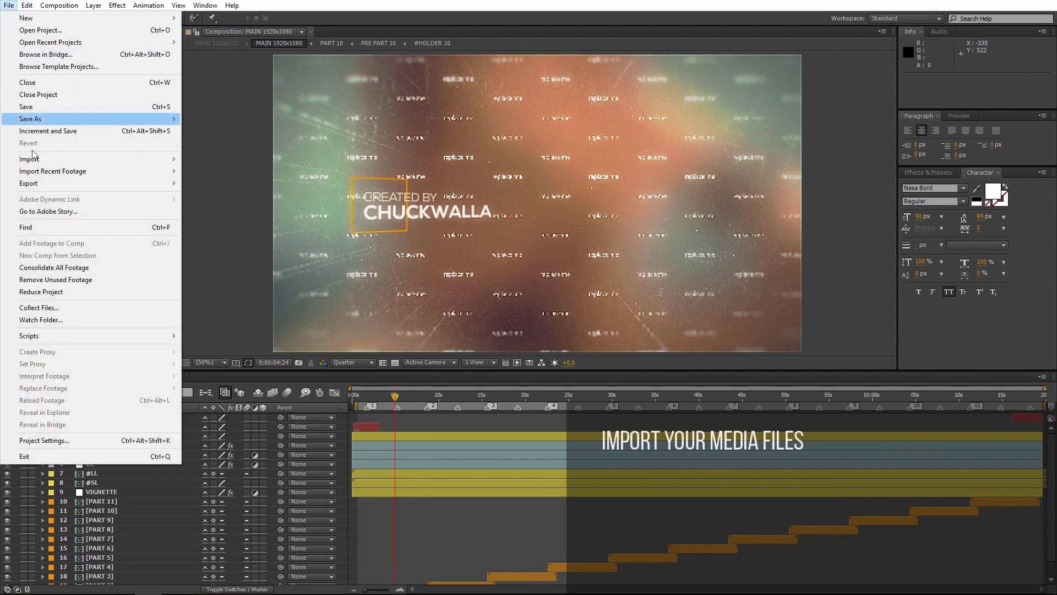
mouse_move(33, 158)
left_click(268, 158)
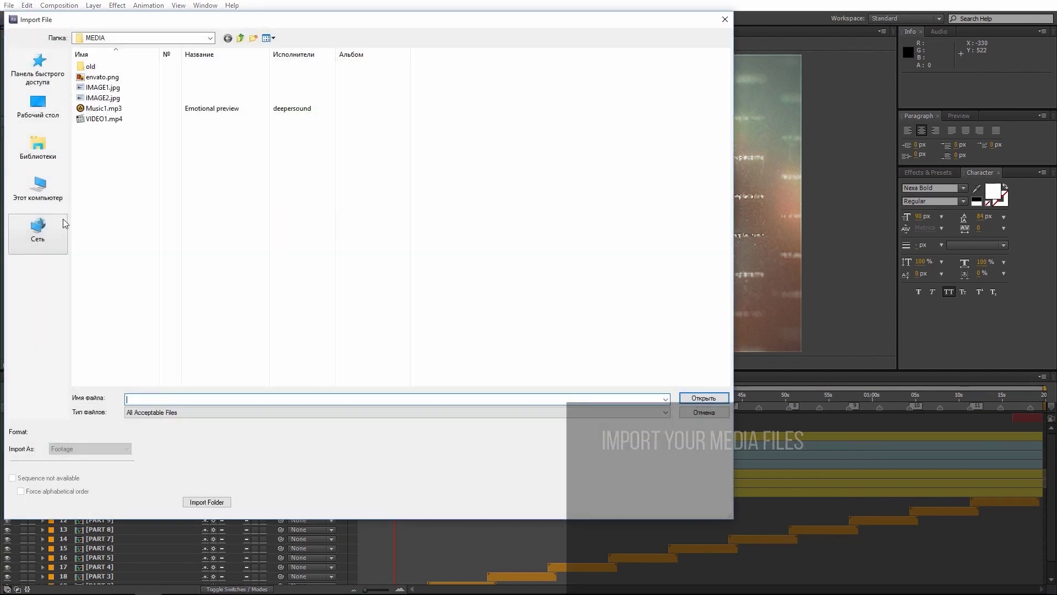
left_click(110, 88)
key("shift+Down")
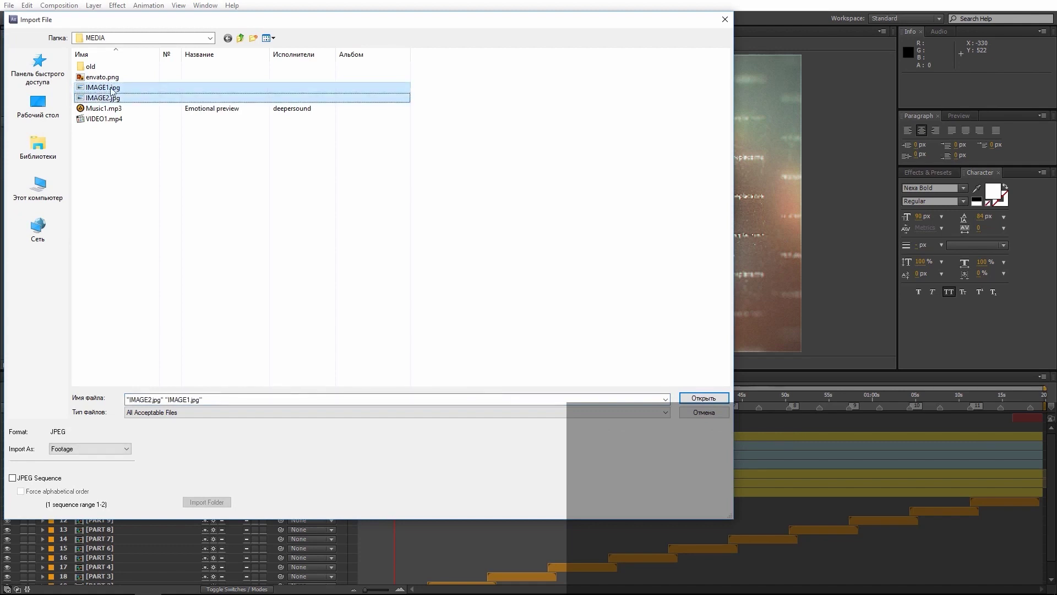
left_click(696, 401)
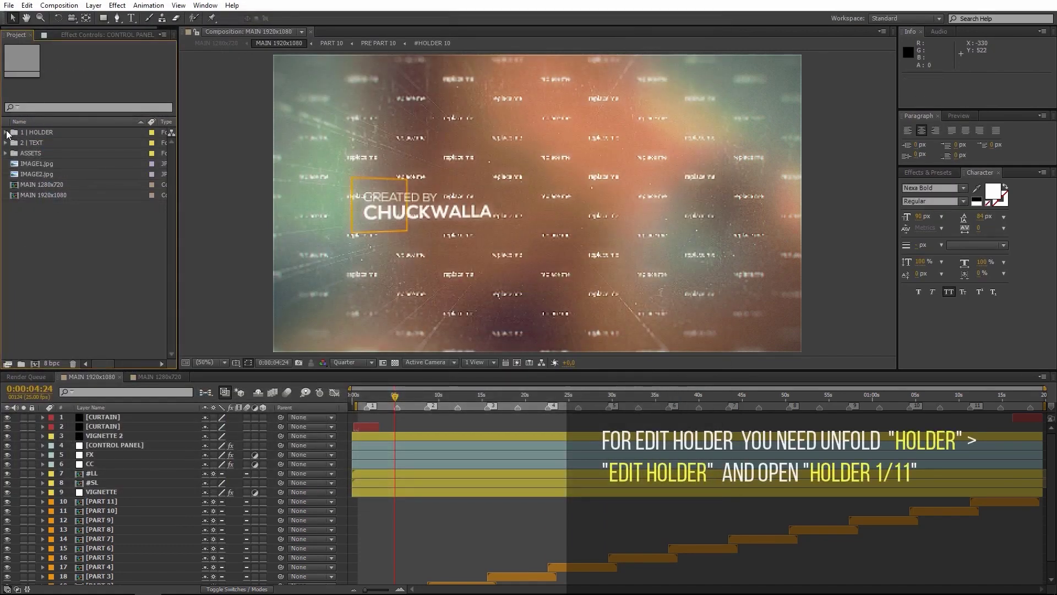
left_click(6, 132)
- Open #HOLDER 1 and #HOLDER 2 from the A | EDIT HOLDER folder, leaving #HOLDER 1 displayed
left_click(16, 143)
left_click(59, 154)
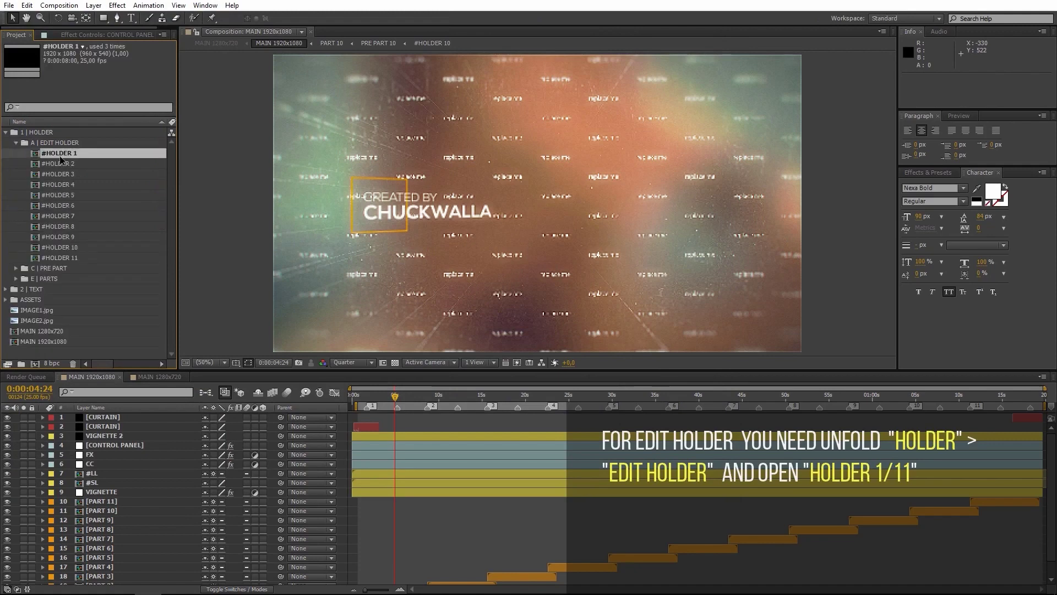
double_click(59, 157)
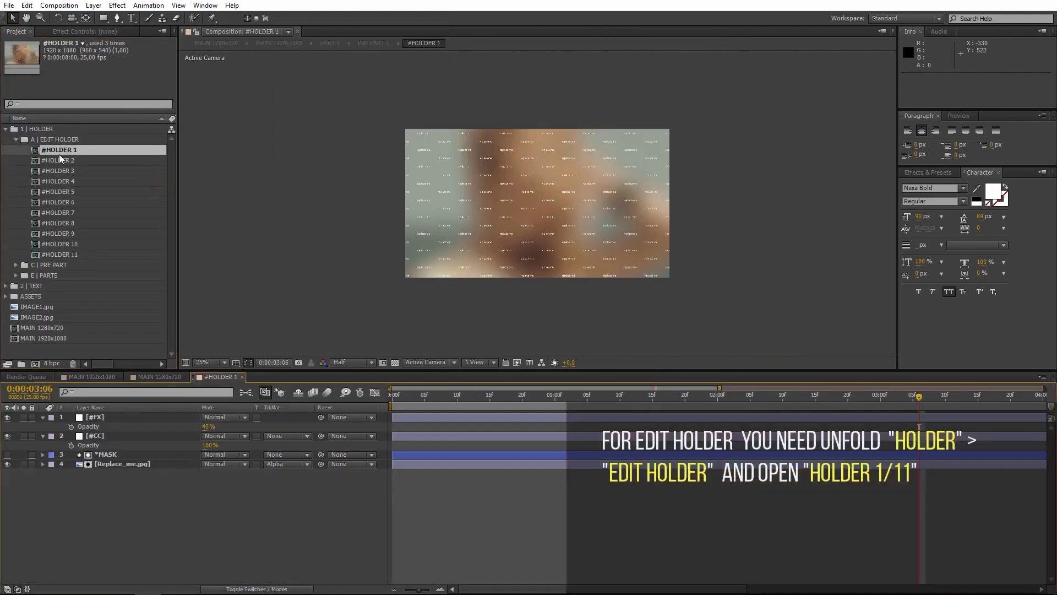
double_click(61, 161)
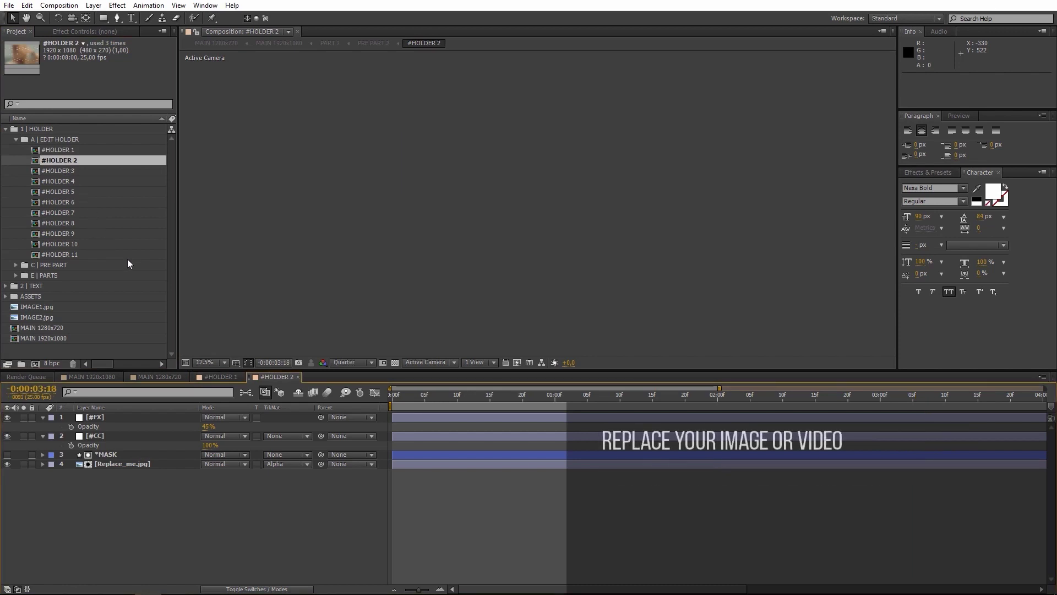
left_click(223, 378)
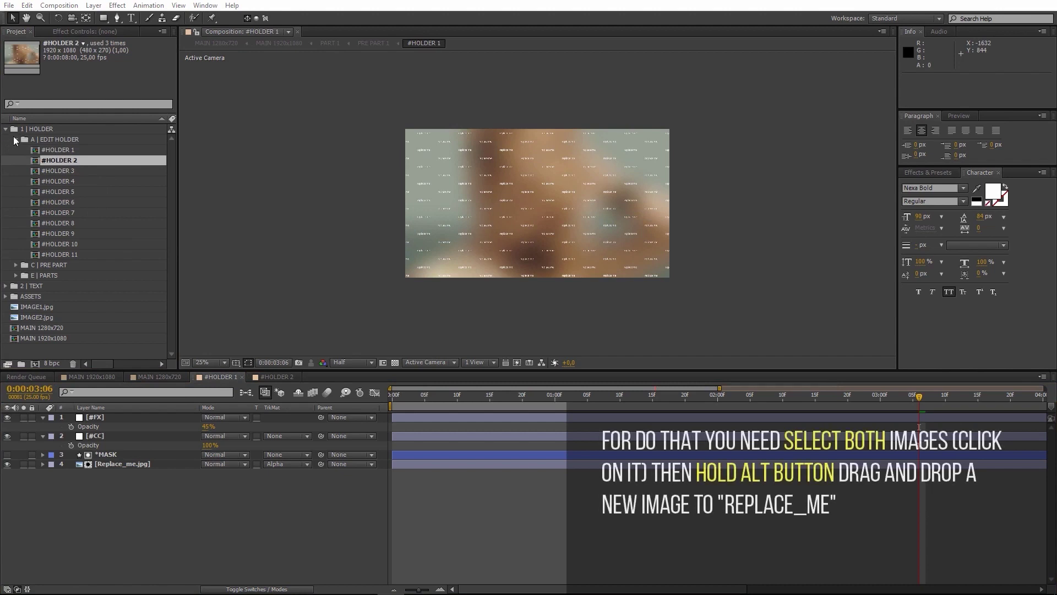
left_click(16, 139)
left_click(6, 130)
left_click(23, 255)
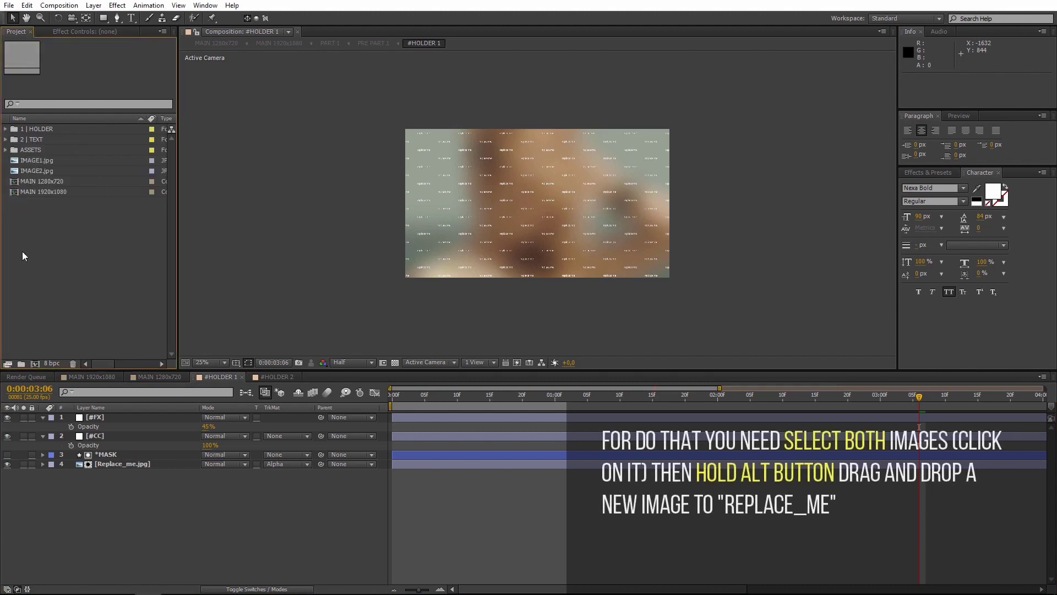
- Replace Replace_me.jpg in #HOLDER 1 with IMAGE1.jpg and scale it to 88%
left_click(117, 466)
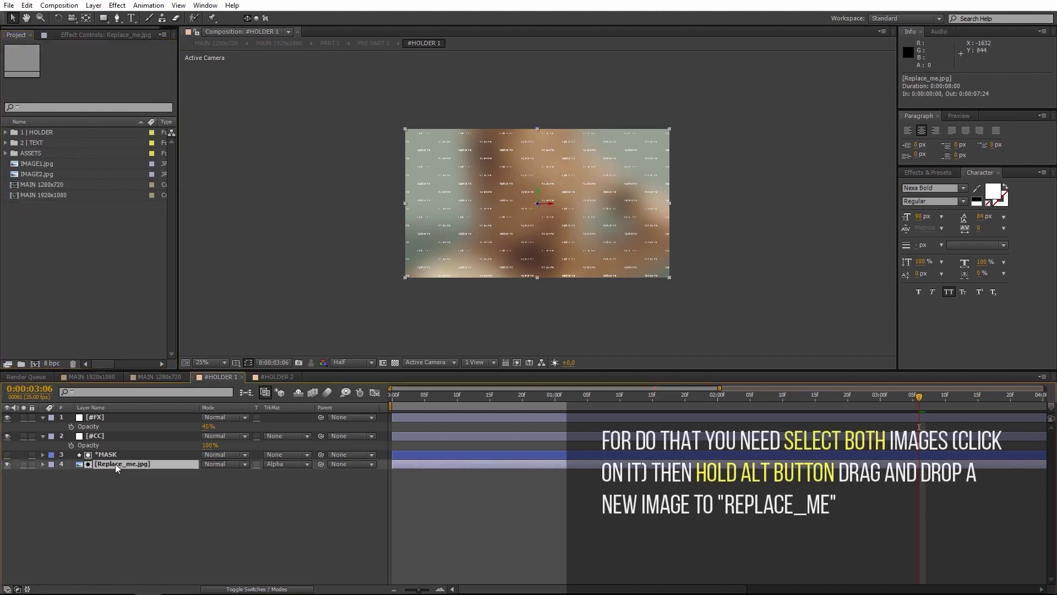
mouse_move(30, 163)
left_mouse_down()
mouse_move(88, 223)
mouse_move(128, 464)
left_mouse_up()
key("s")
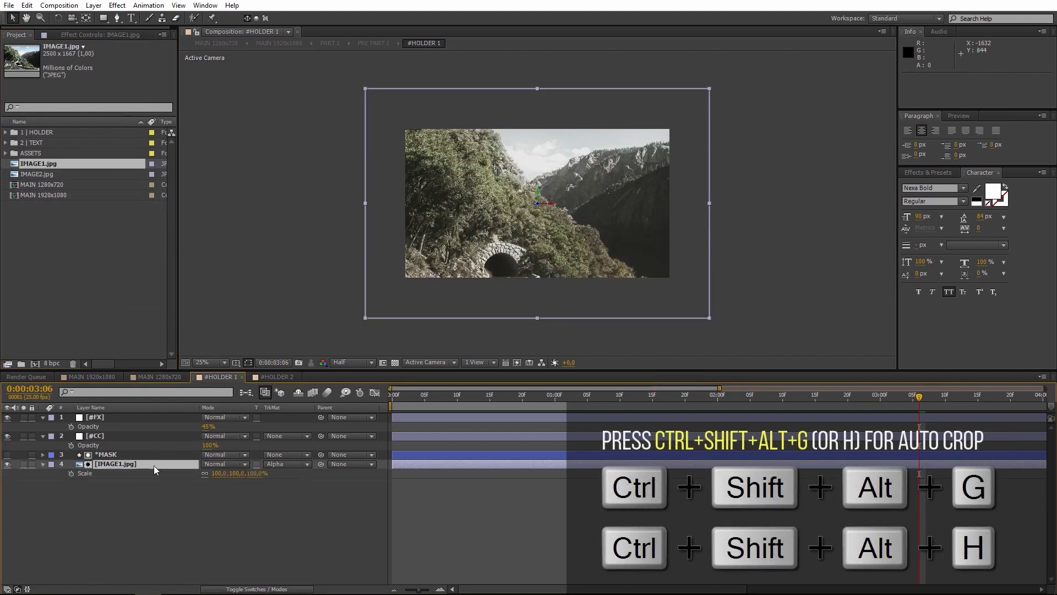
left_click_drag(221, 477, 196, 490)
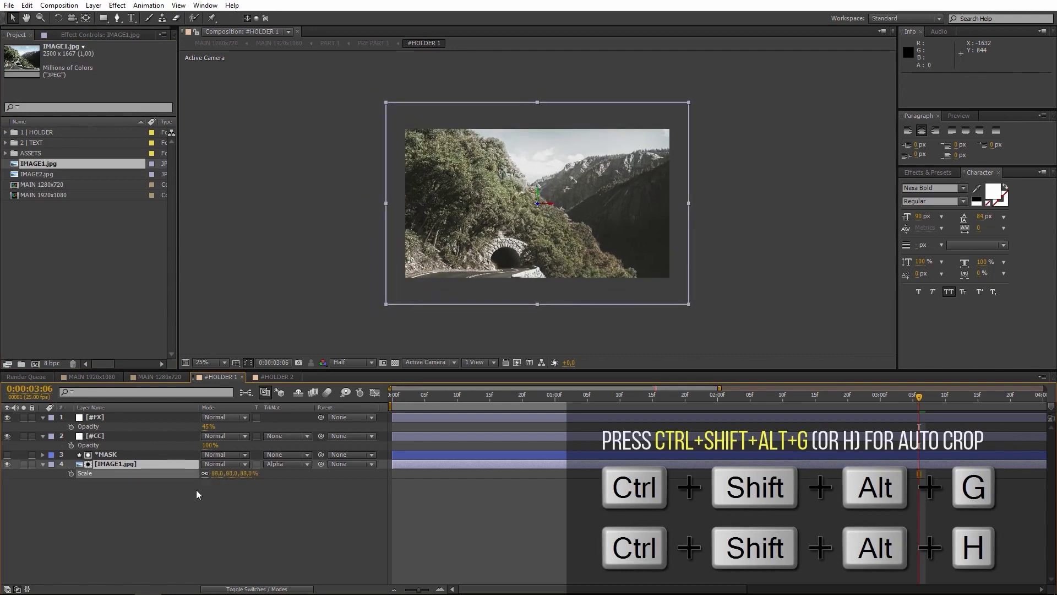
- Replace Replace_me.jpg in #HOLDER 2 with IMAGE2.jpg and scale it to 48%
left_click(261, 377)
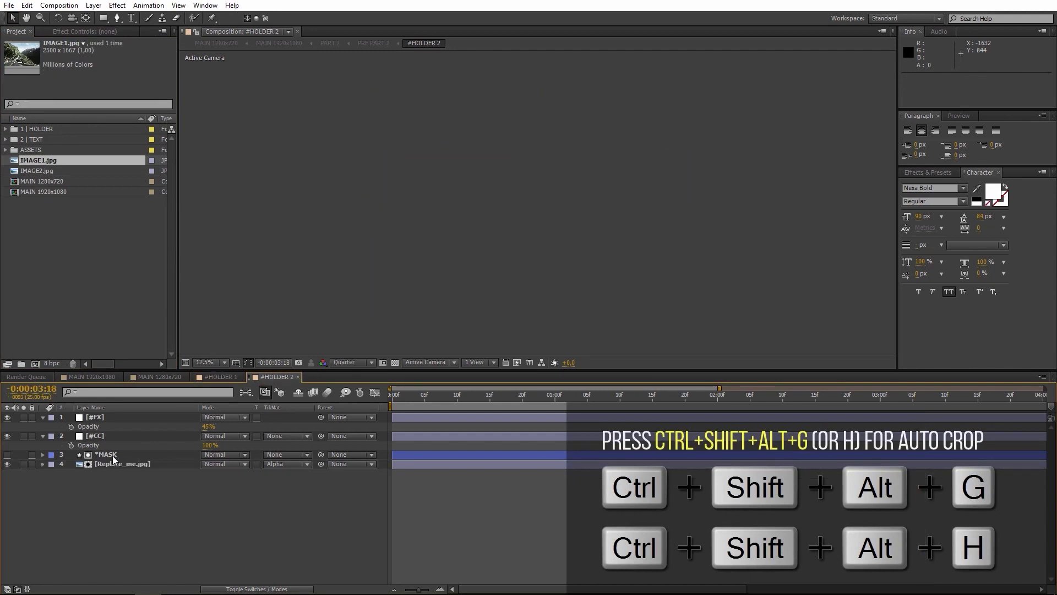
left_click(33, 171)
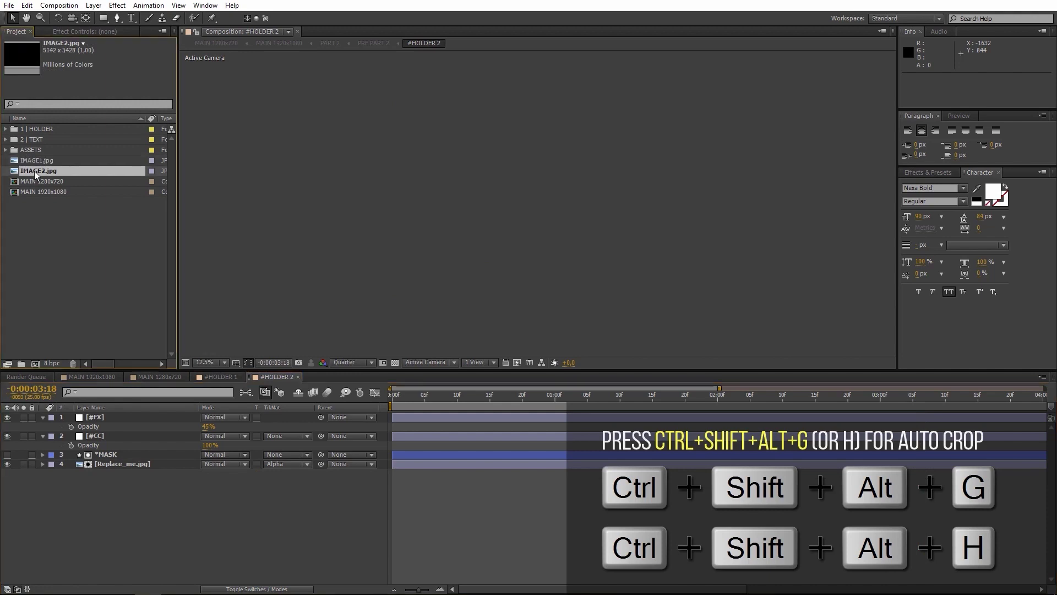
left_click(113, 465)
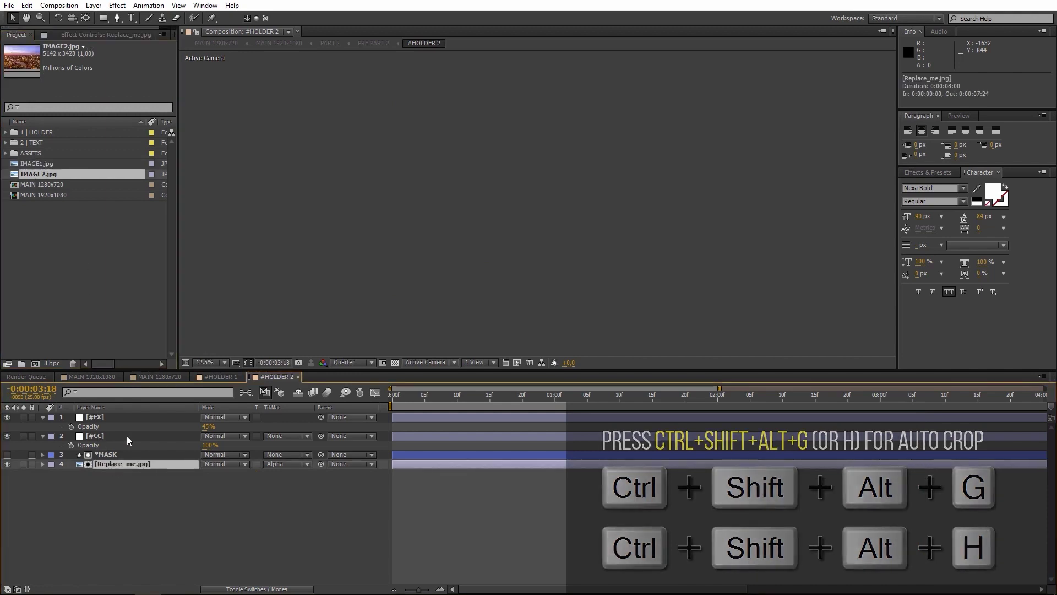
mouse_move(37, 173)
left_mouse_down()
mouse_move(137, 323)
mouse_move(137, 464)
left_mouse_up()
left_click(405, 395)
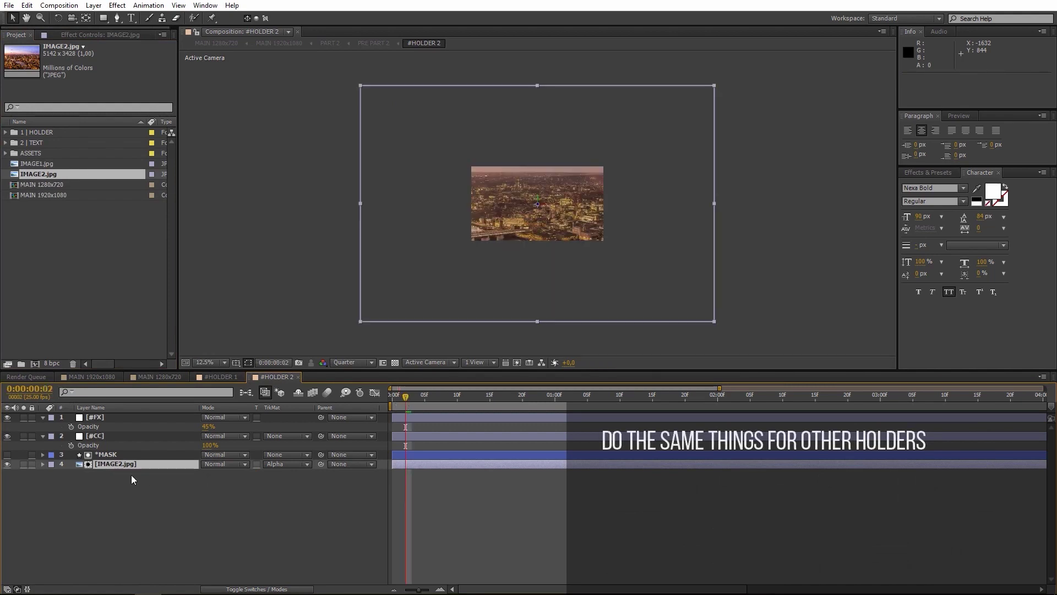
key("s")
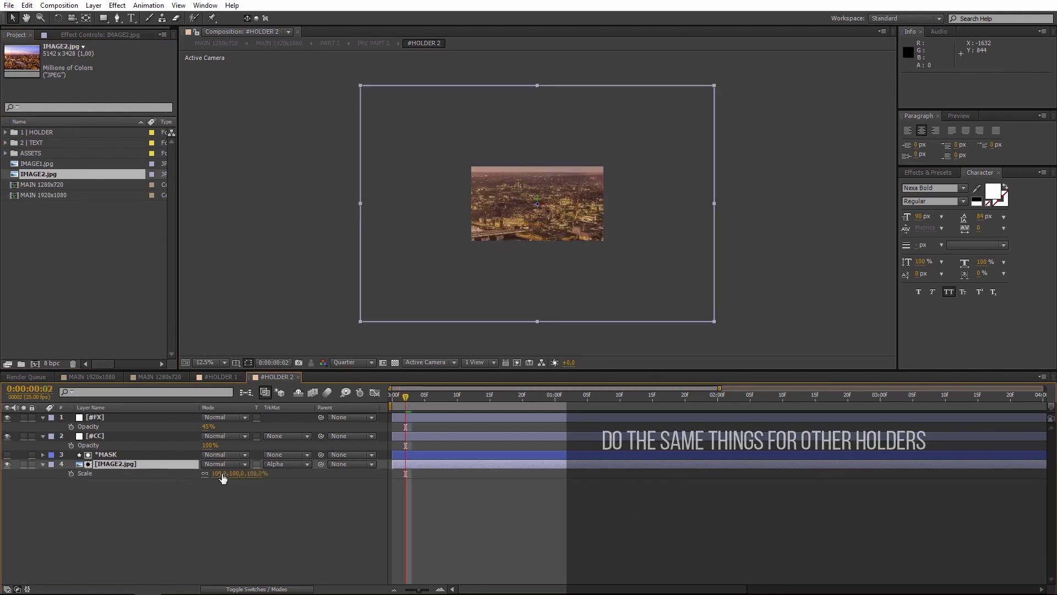
left_click_drag(220, 473, 181, 464)
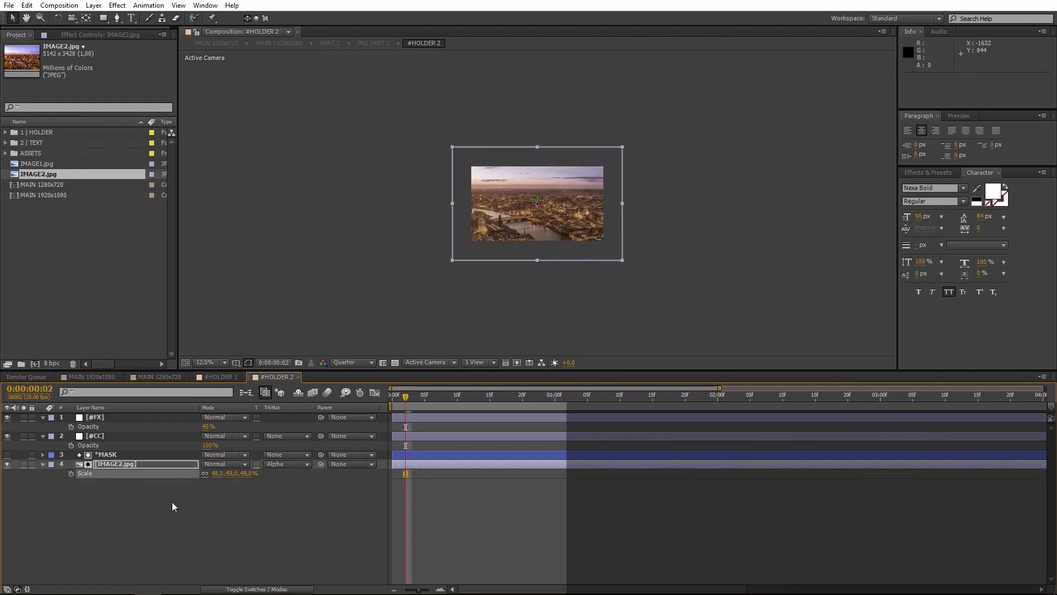
left_click(173, 481)
- Return to MAIN 1920x1080 and preview the new photos around 0:00:07:15 and 0:00:06:18
left_click(101, 377)
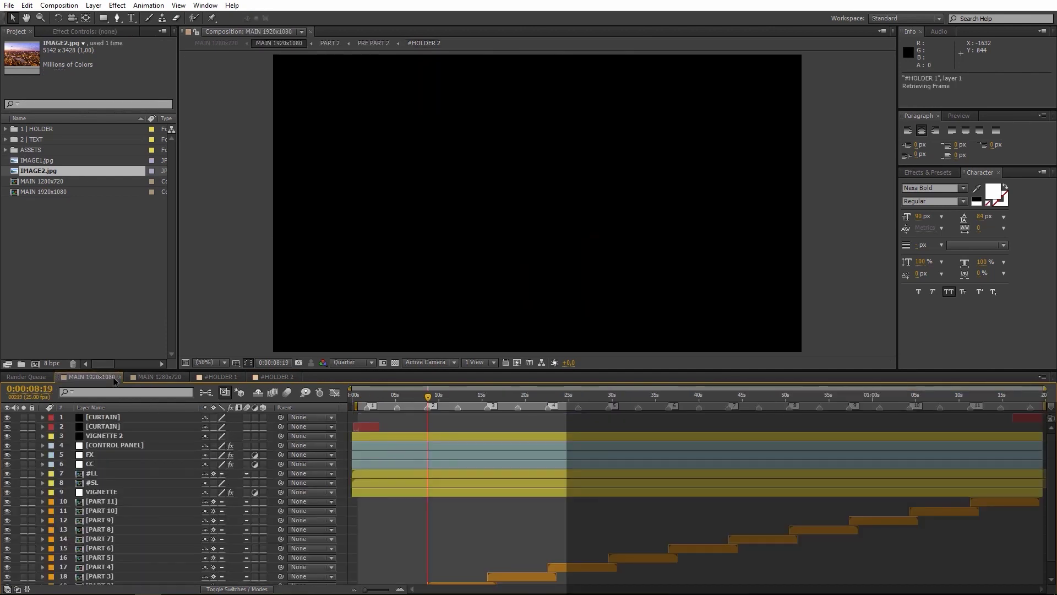
left_click(418, 395)
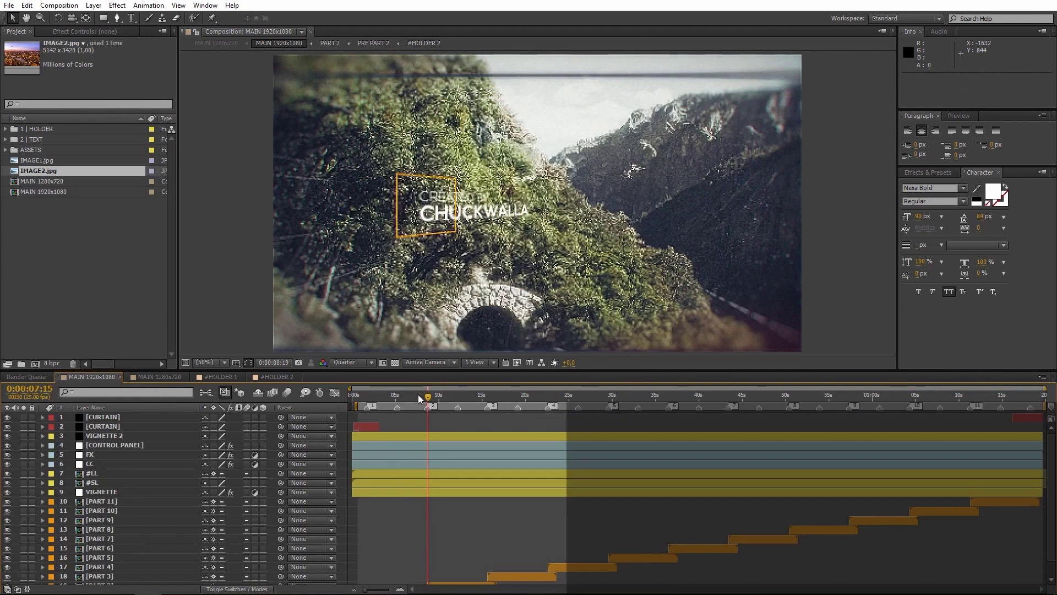
left_click_drag(416, 396, 411, 394)
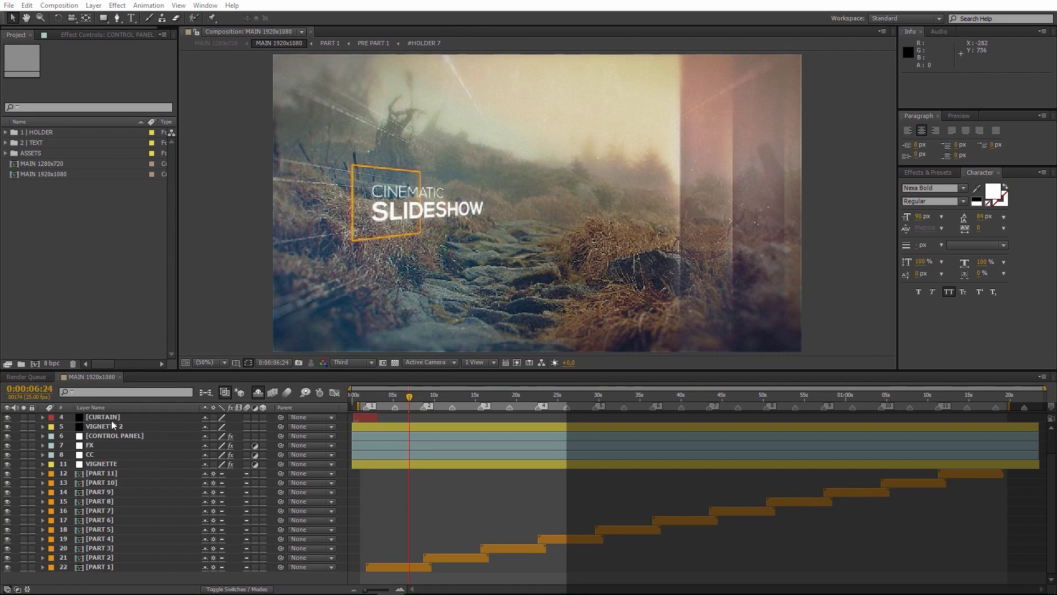
- Try blue and magenta Holder Toner colours on CONTROL PANEL, then discard the colour change
left_click(107, 435)
scroll(107, 435, "up", 1)
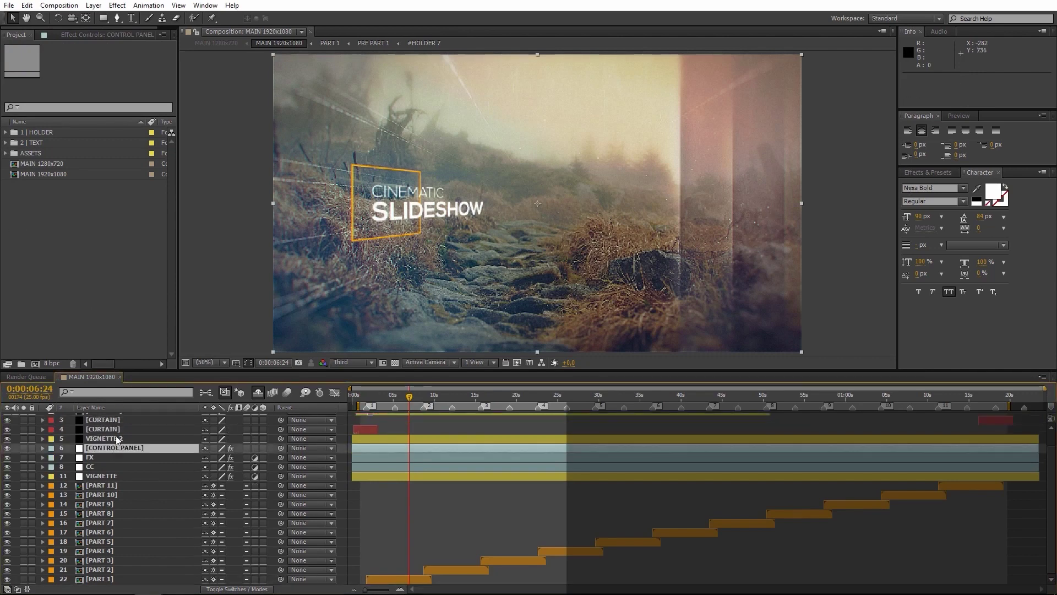
left_click(66, 36)
left_click(6, 56)
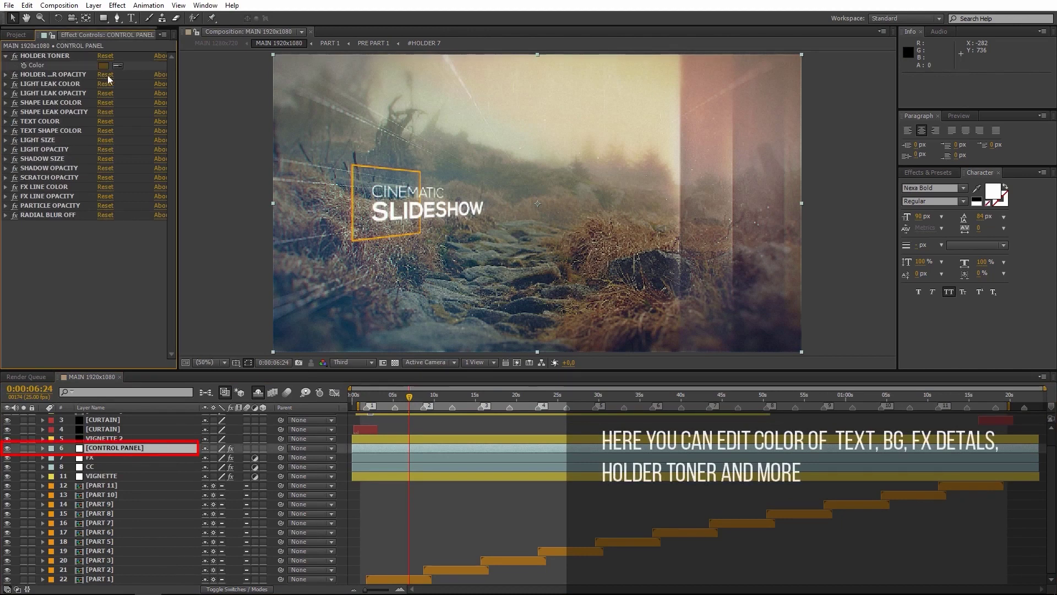
left_click(103, 65)
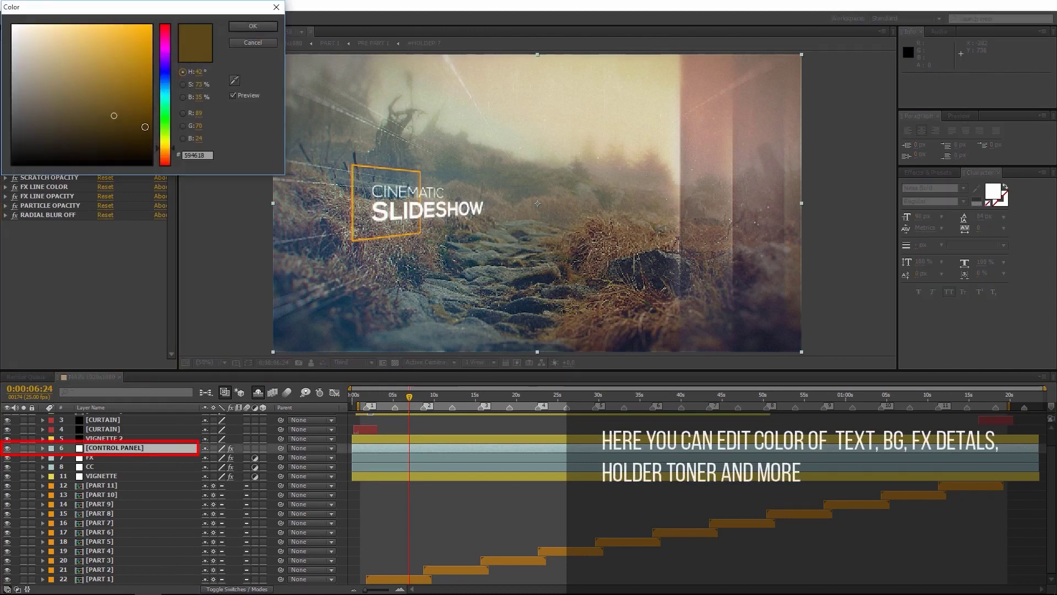
left_click(165, 85)
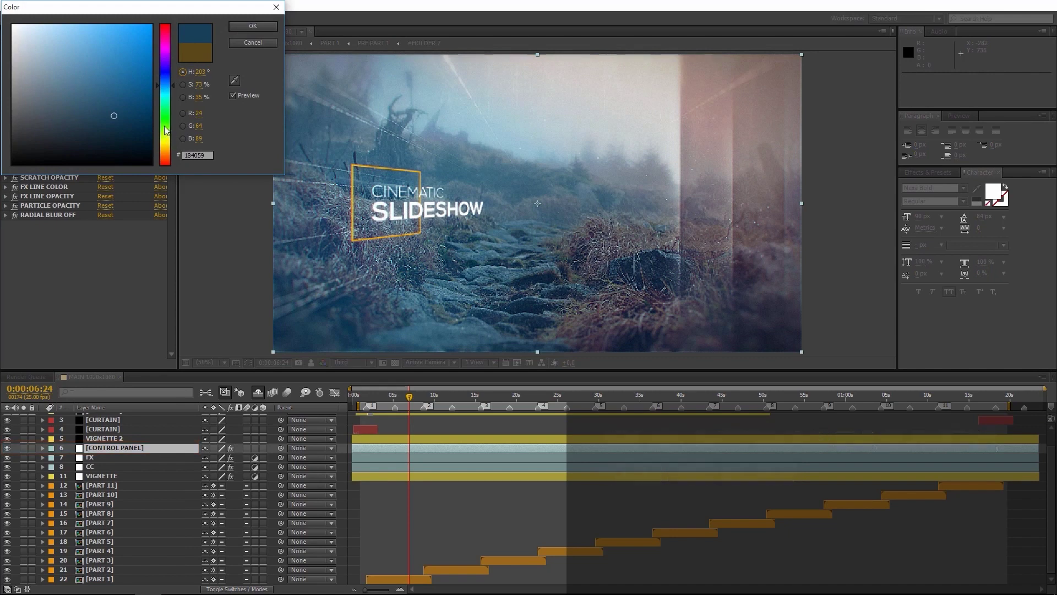
left_click(166, 45)
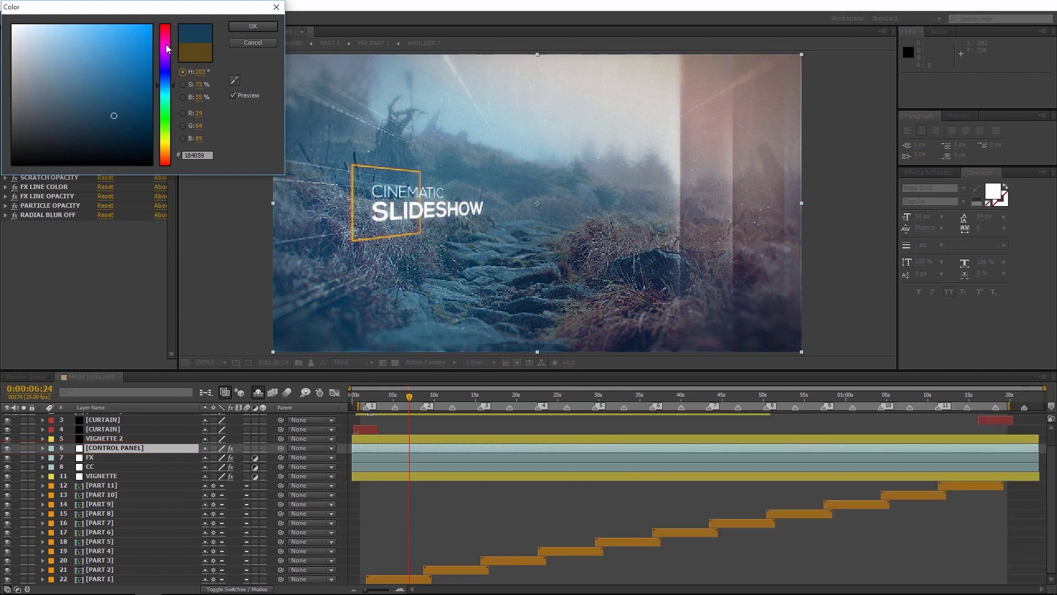
left_click(249, 44)
left_click(5, 57)
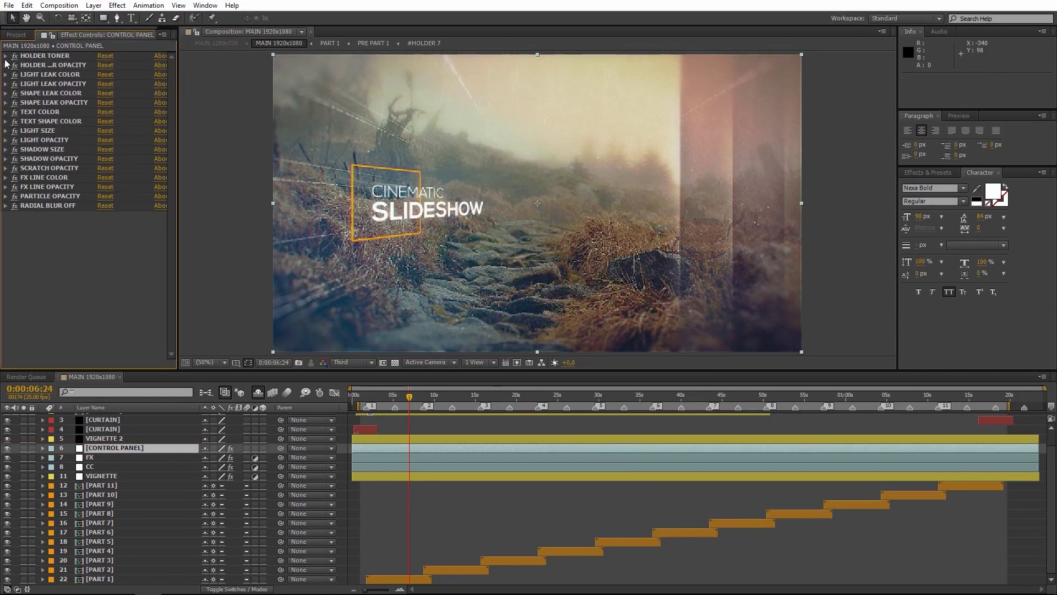
- Set CONTROL PANEL's Holder Toner Opacity slider to about 93
left_click(5, 66)
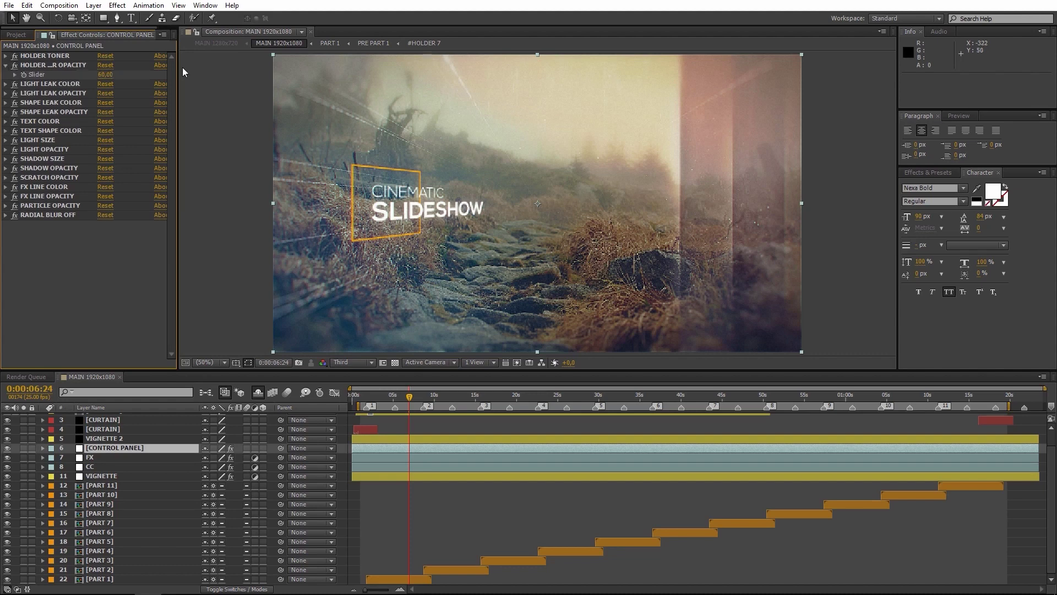
left_click_drag(187, 67, 199, 67)
left_click(14, 72)
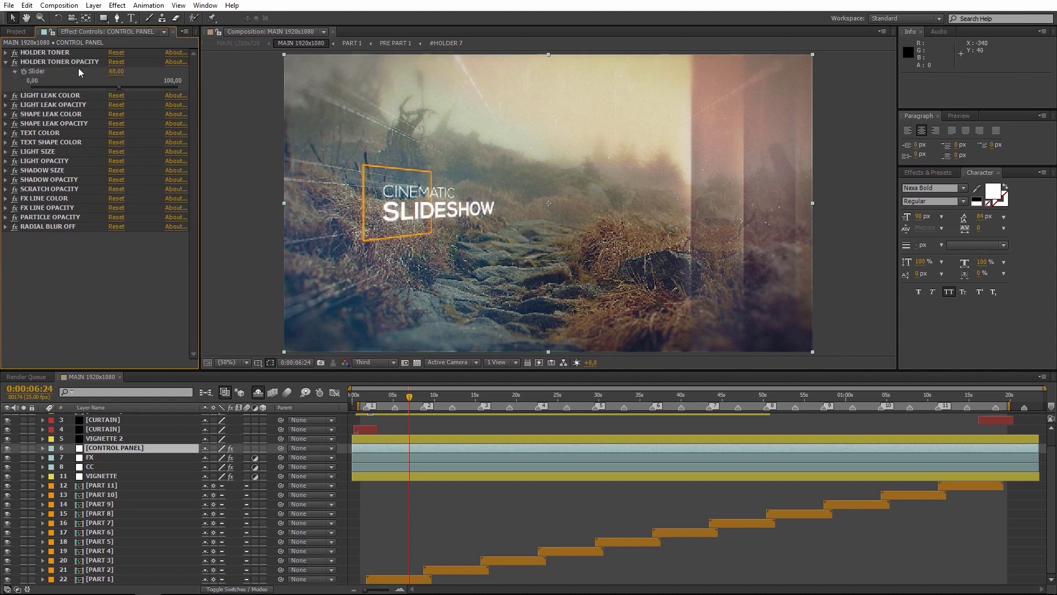
left_click_drag(118, 88, 85, 87)
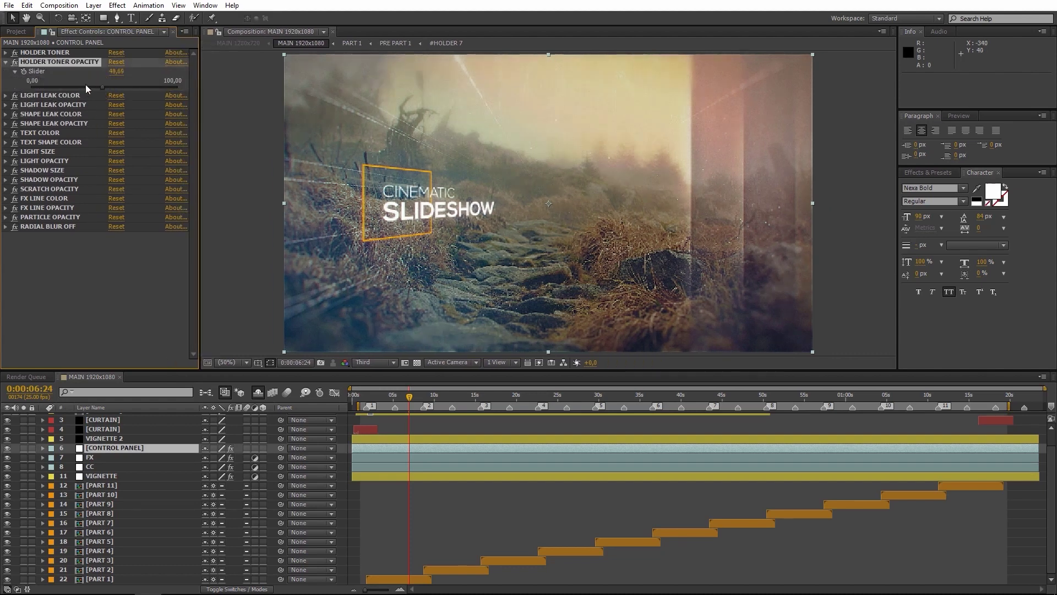
mouse_move(71, 85)
left_mouse_down()
mouse_move(34, 88)
mouse_move(116, 88)
left_mouse_up()
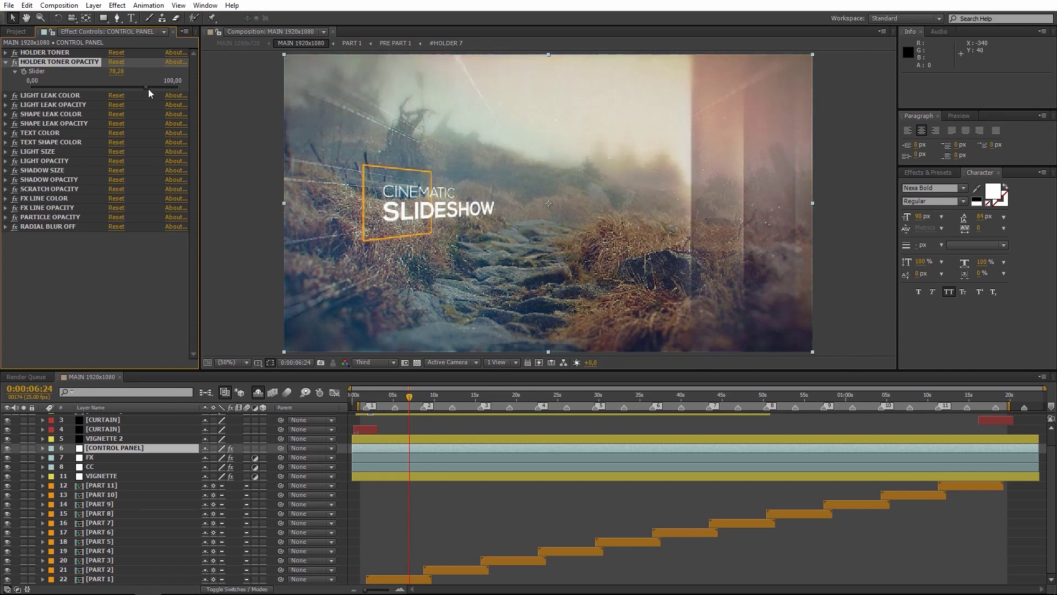
mouse_move(116, 86)
left_mouse_down()
mouse_move(168, 91)
mouse_move(119, 87)
left_mouse_up()
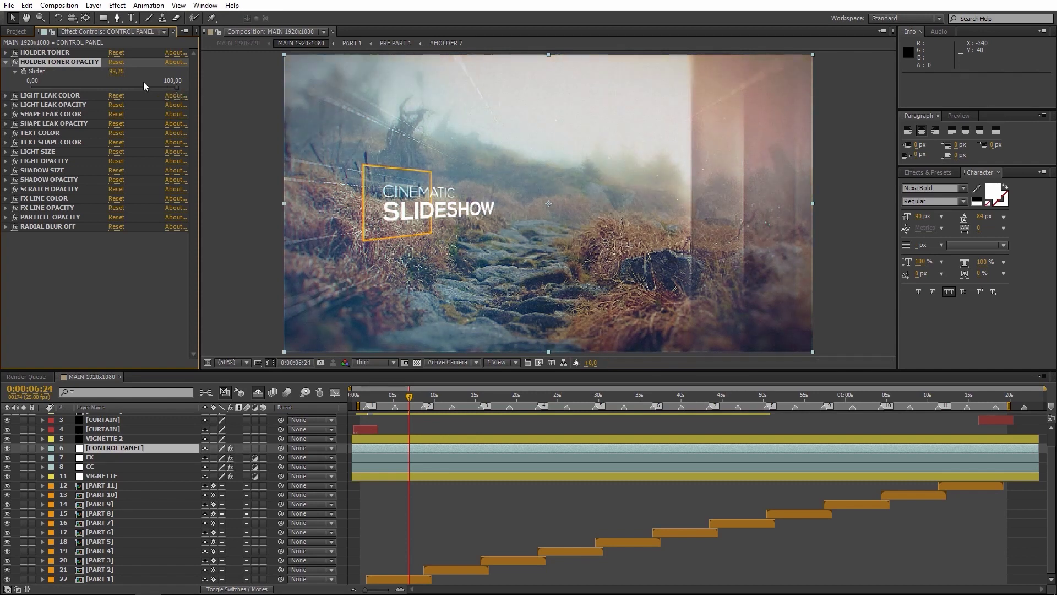
- Shift the Light Leak Color master hue on the CONTROL PANEL layer
left_click(5, 61)
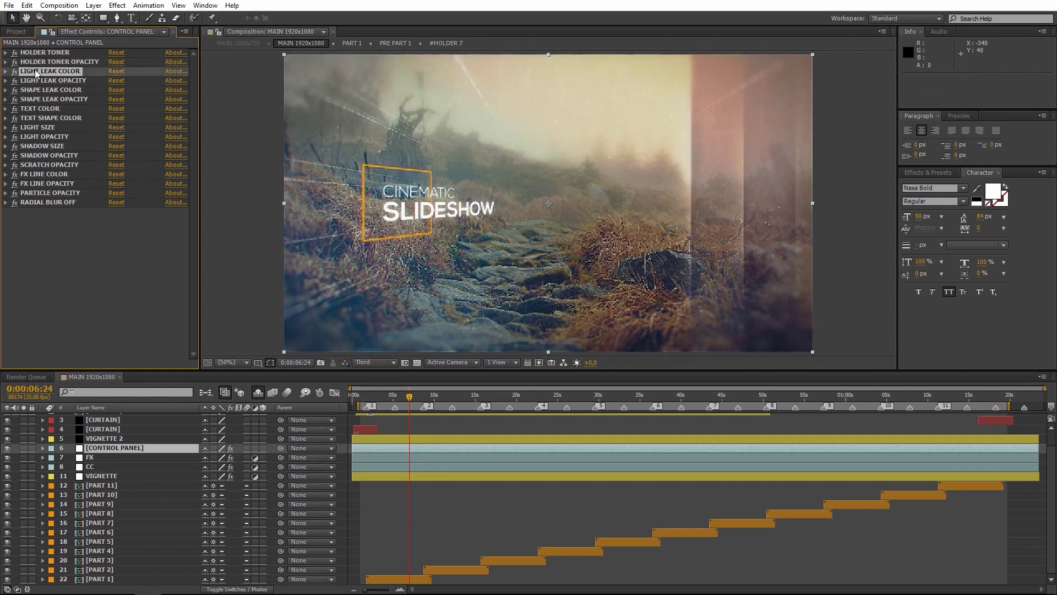
left_click(6, 71)
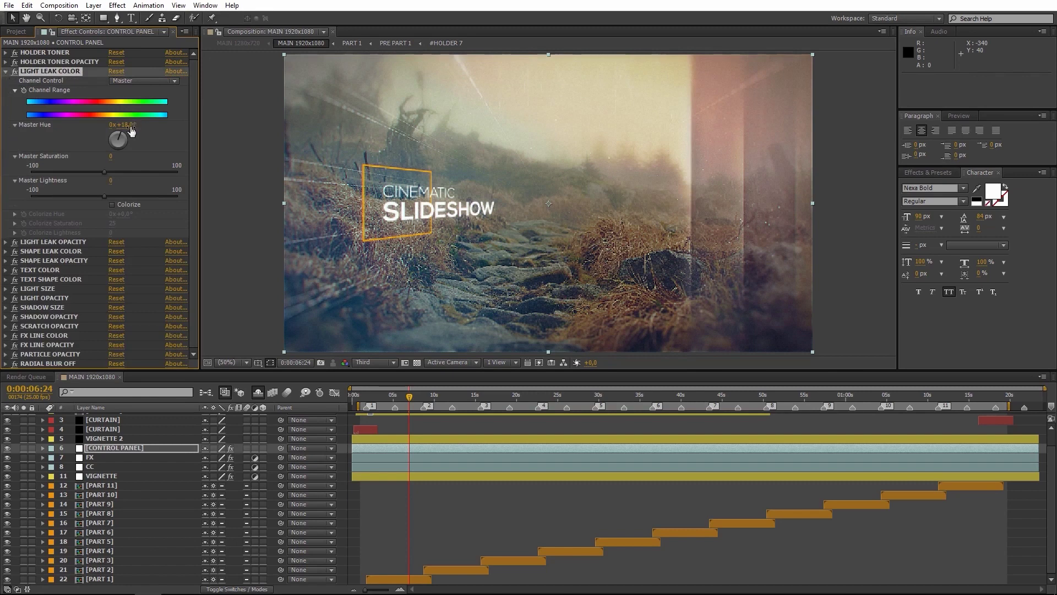
left_click_drag(131, 130, 132, 126)
left_click_drag(162, 129, 11, 78)
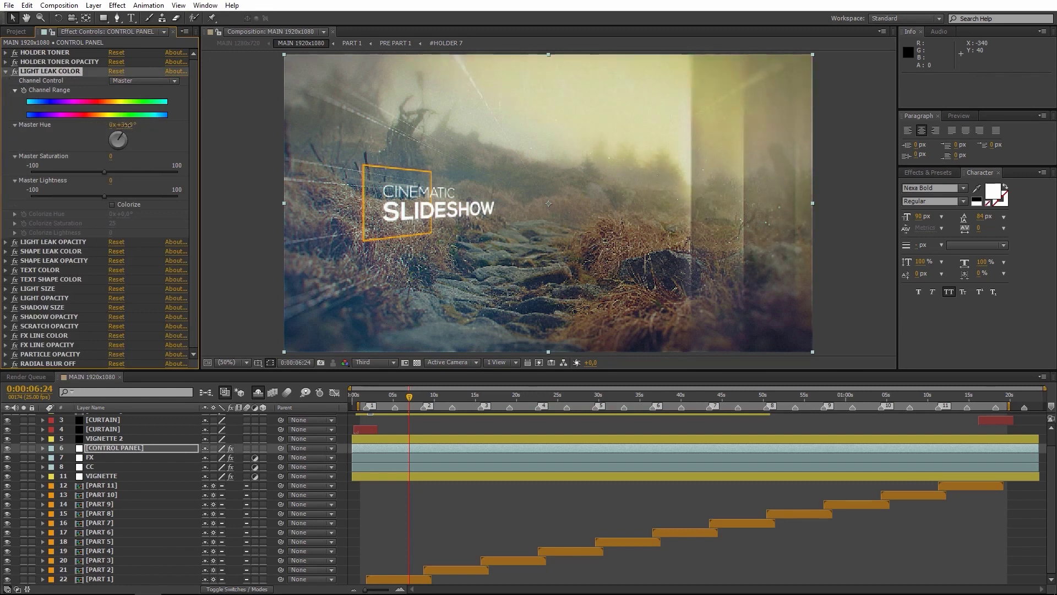
left_click(5, 71)
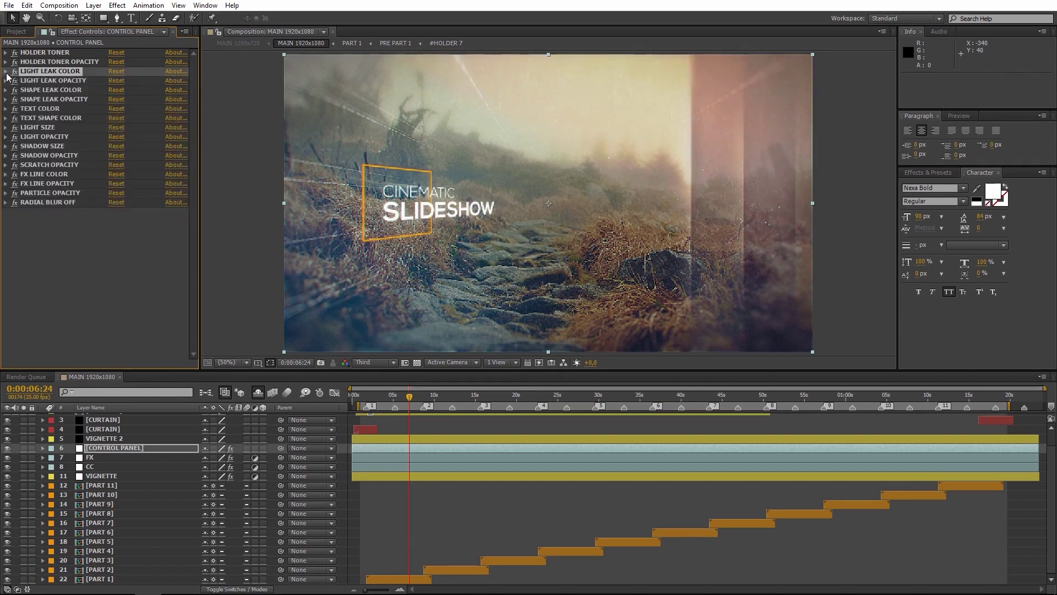
- Raise Light Leak Opacity from 37 to about 60
left_click(30, 80)
left_click(6, 80)
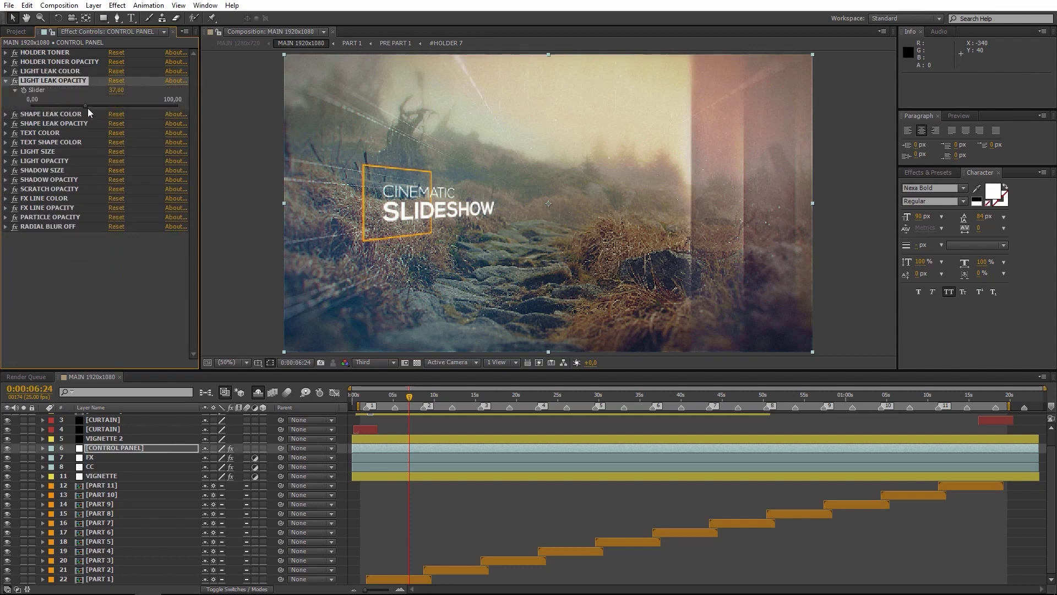
left_click_drag(60, 107, 168, 119)
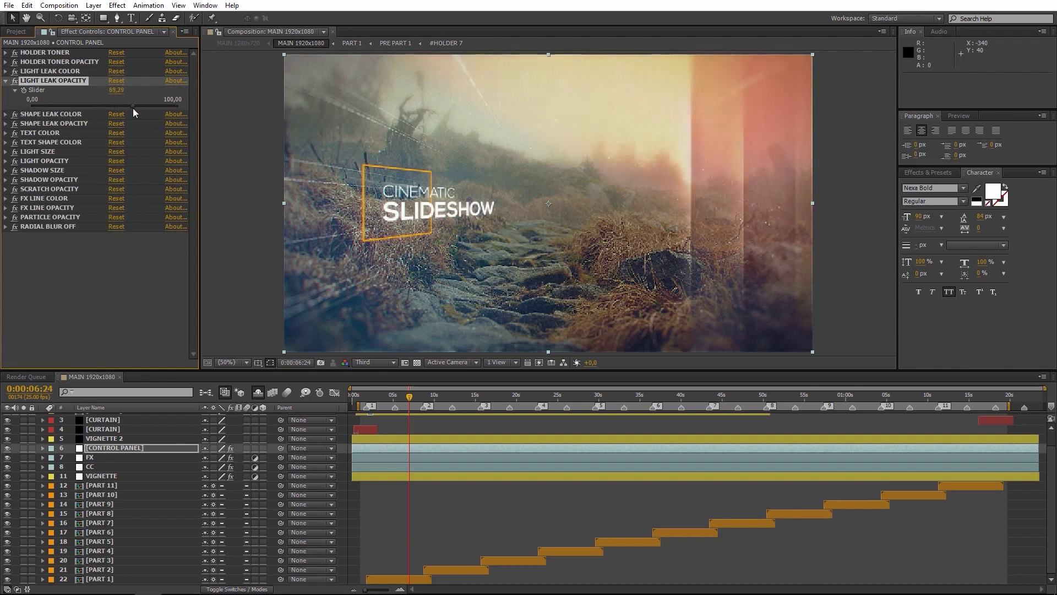
left_click(6, 80)
- Set the Shape Leak Opacity slider to about 70
left_click(8, 90)
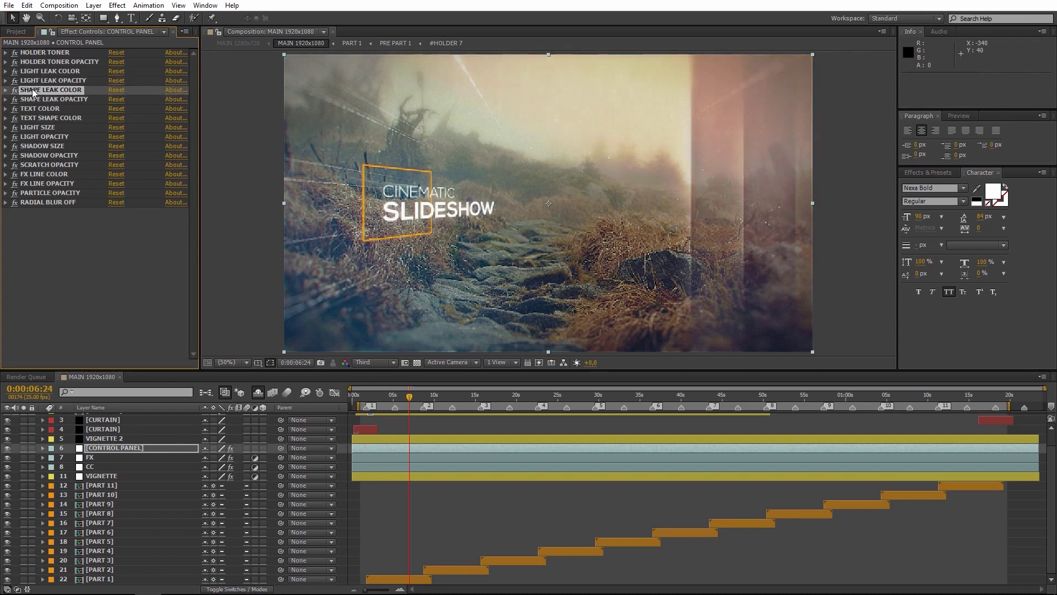
left_click(6, 90)
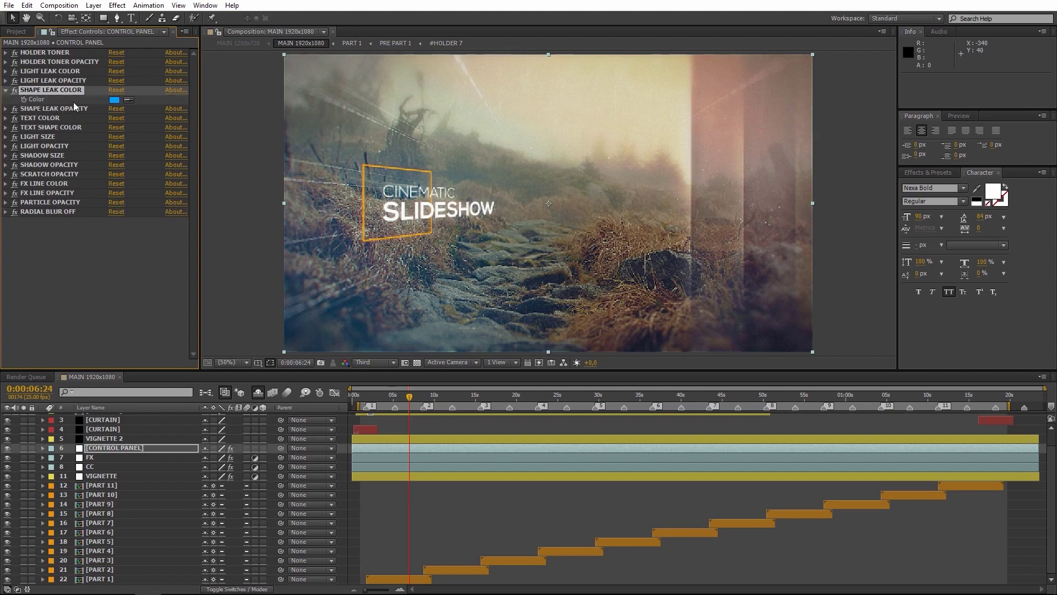
left_click(5, 108)
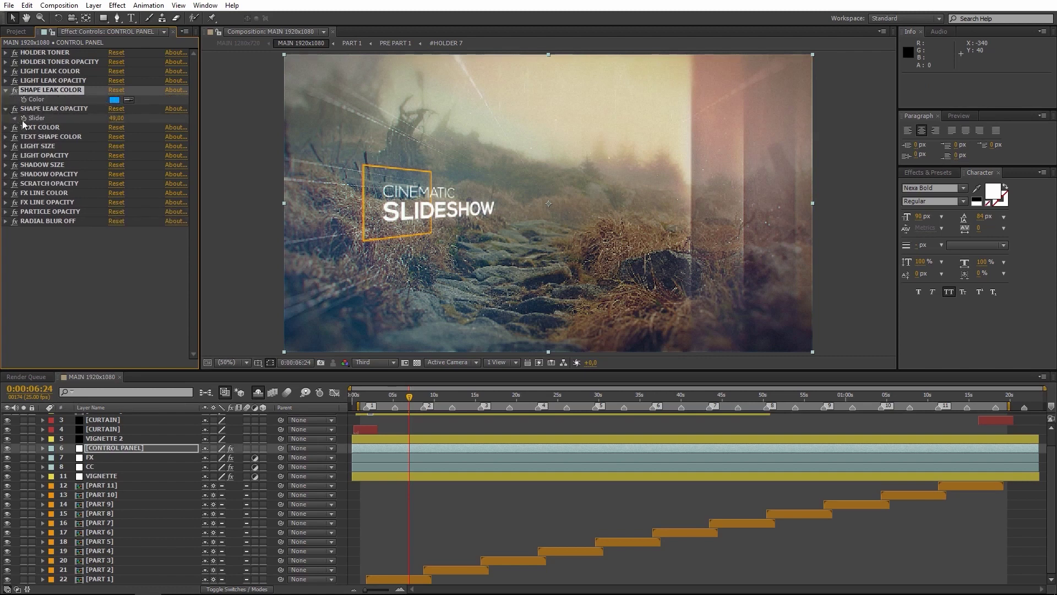
left_click(15, 118)
left_click(105, 134)
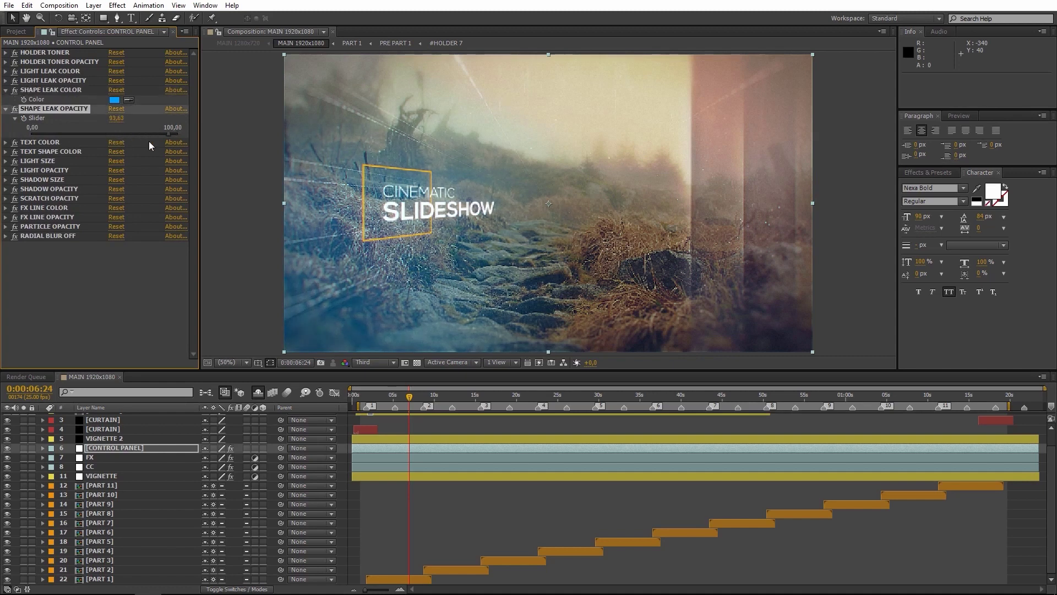
left_click_drag(148, 146, 134, 134)
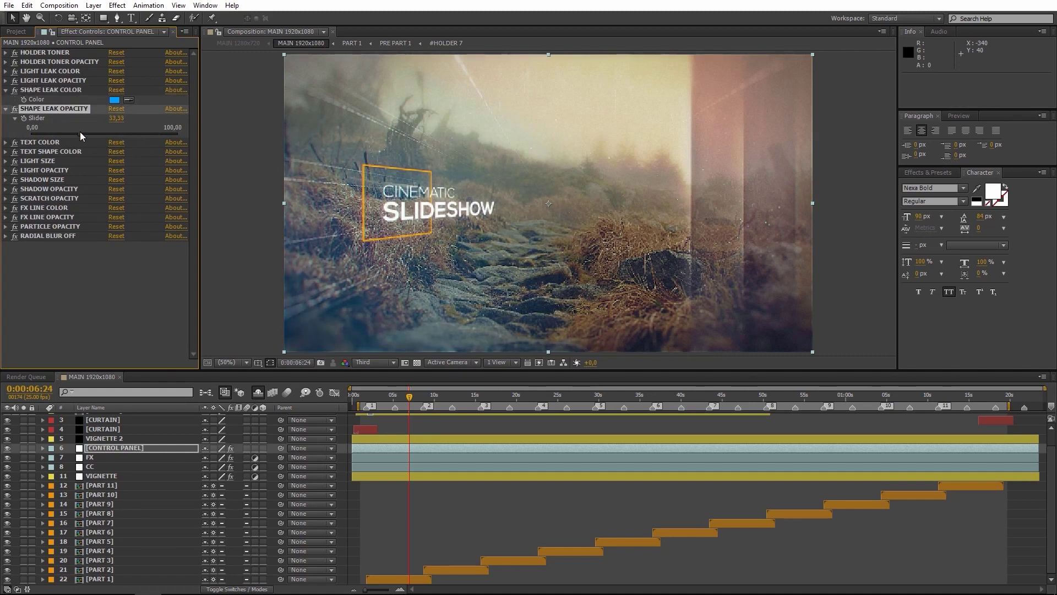
- Try a cyan hue for the Shape Leak Color, then discard it to keep the leak blue
left_click(115, 100)
left_click_drag(172, 88, 172, 94)
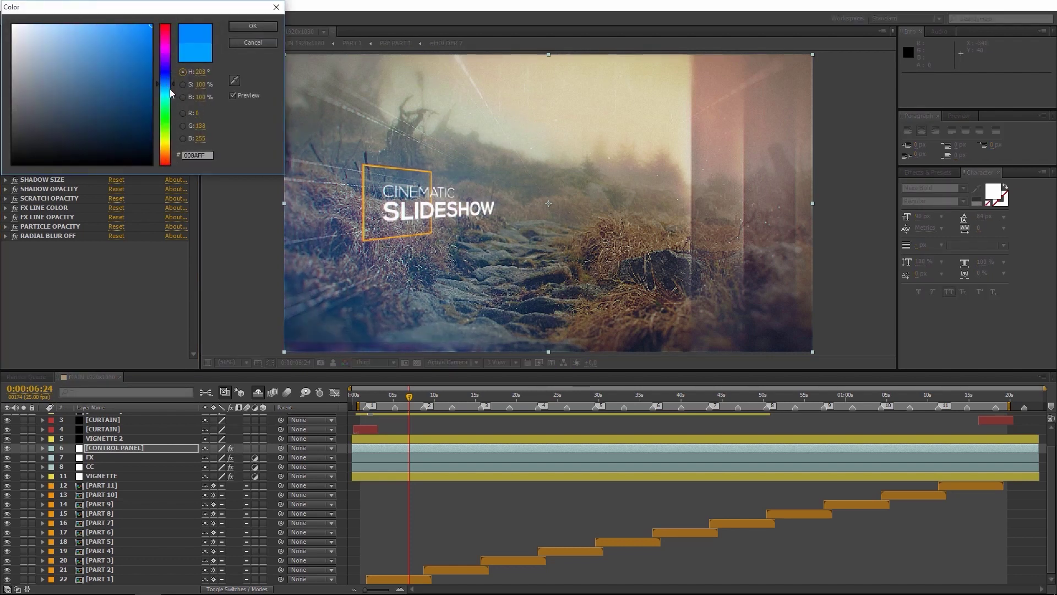
key("Return")
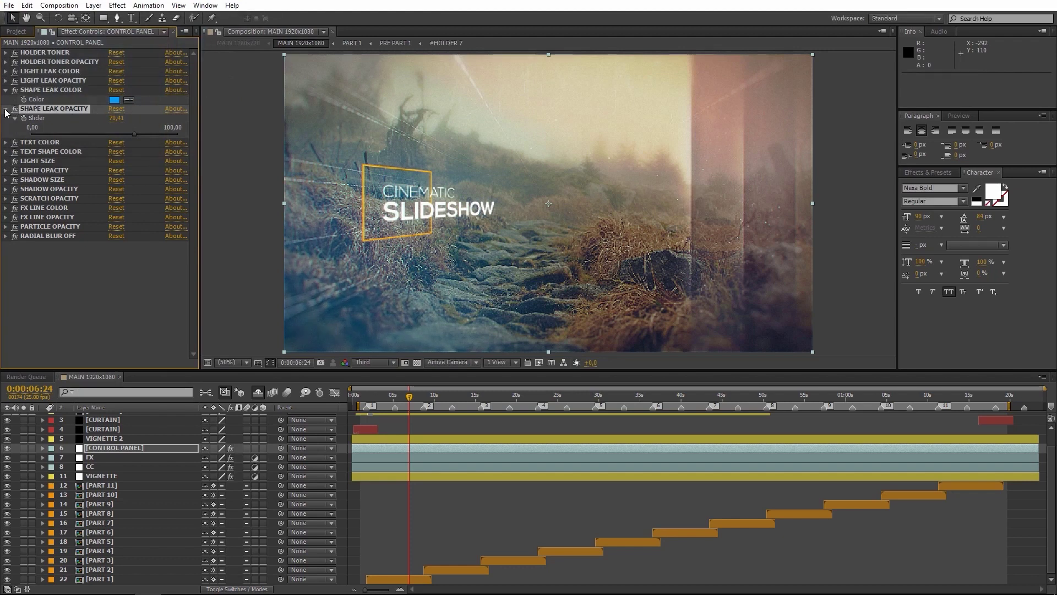
left_click(6, 109)
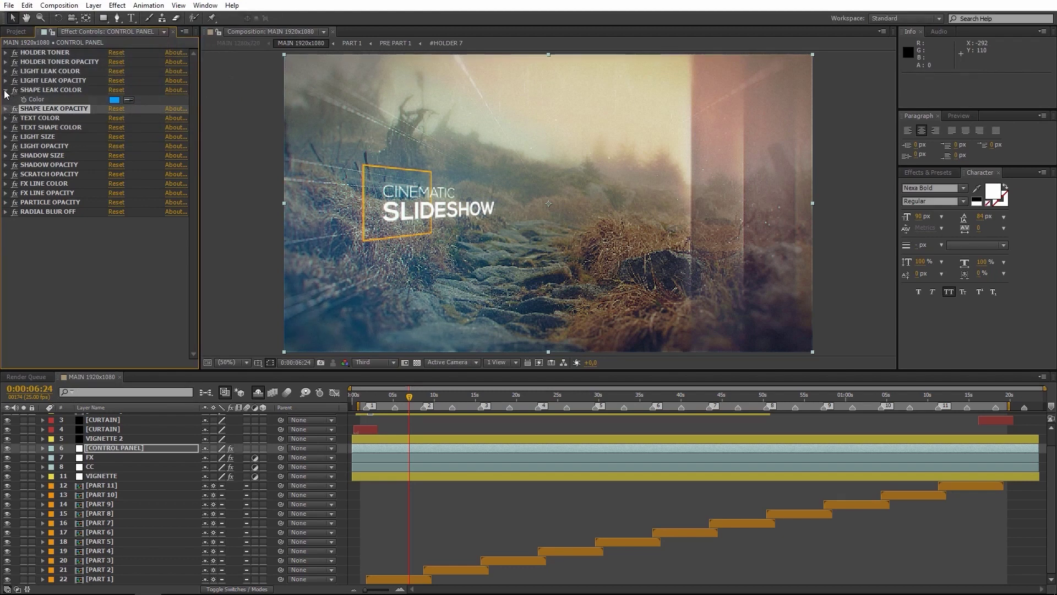
left_click(5, 91)
left_click(7, 109)
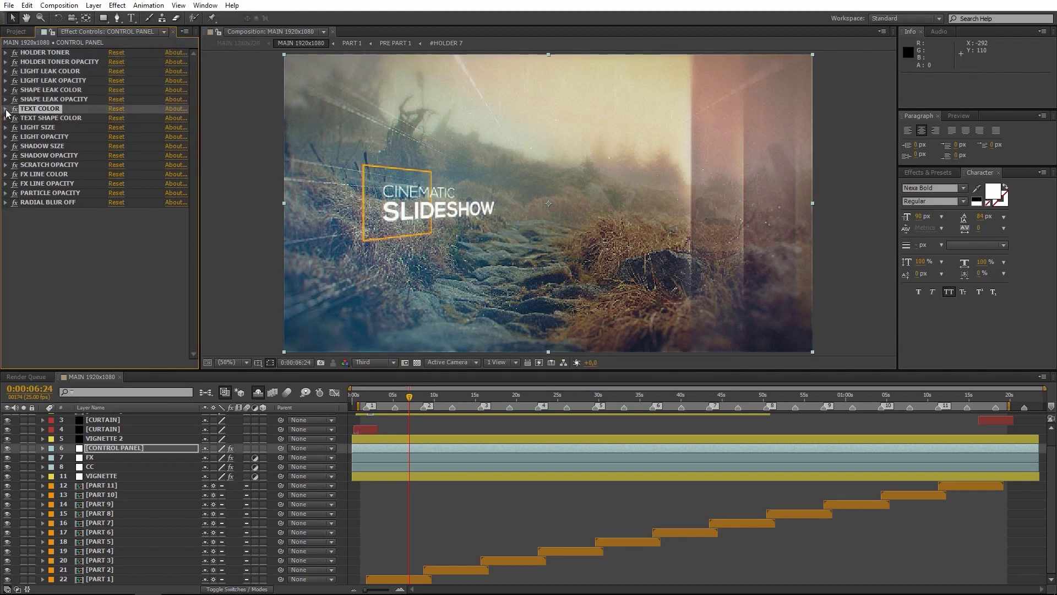
left_click(5, 118)
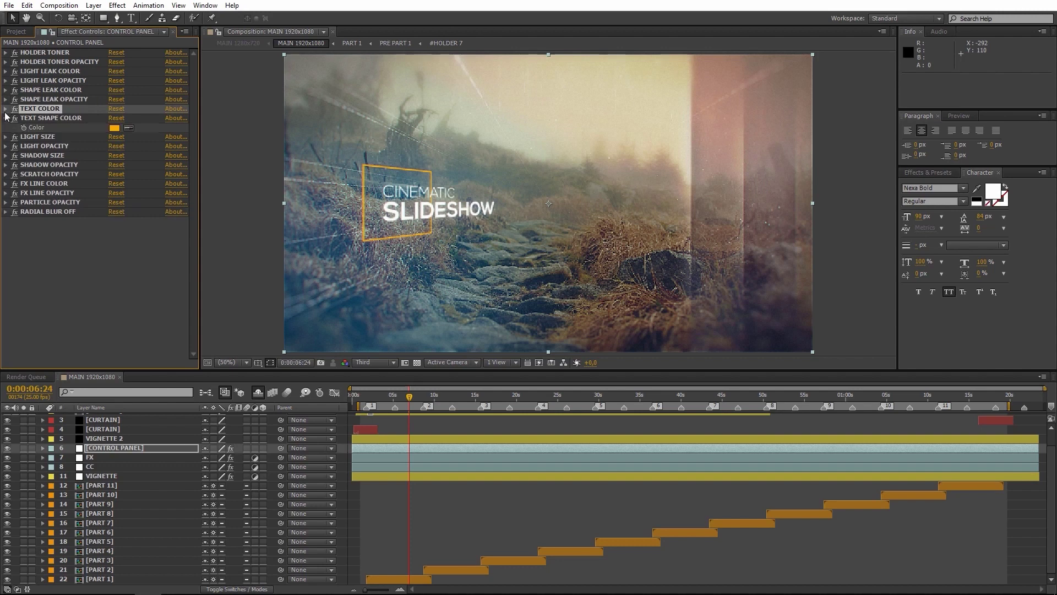
left_click(5, 108)
left_click(115, 137)
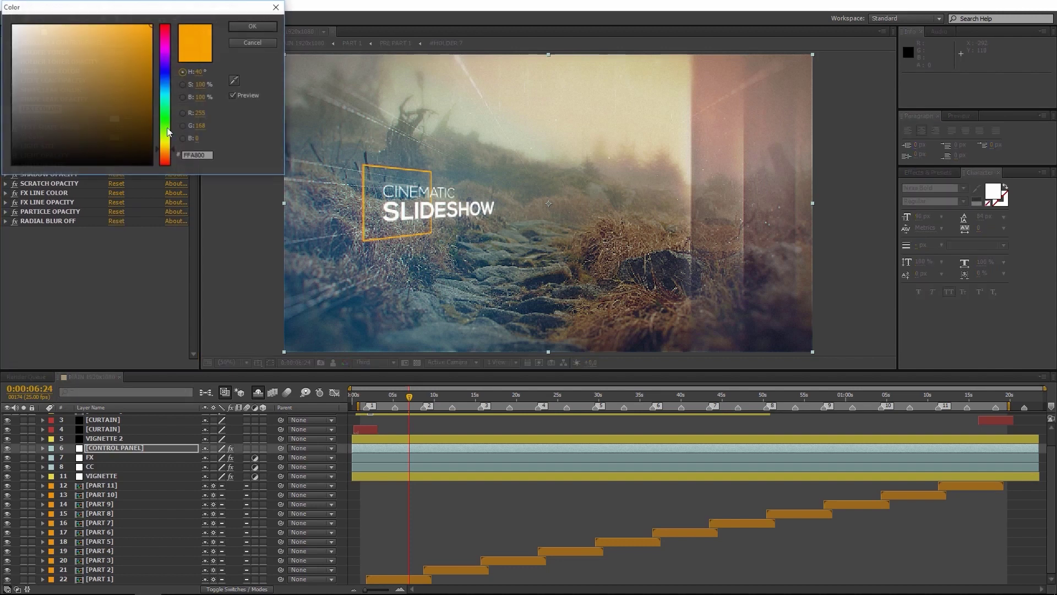
left_click(167, 89)
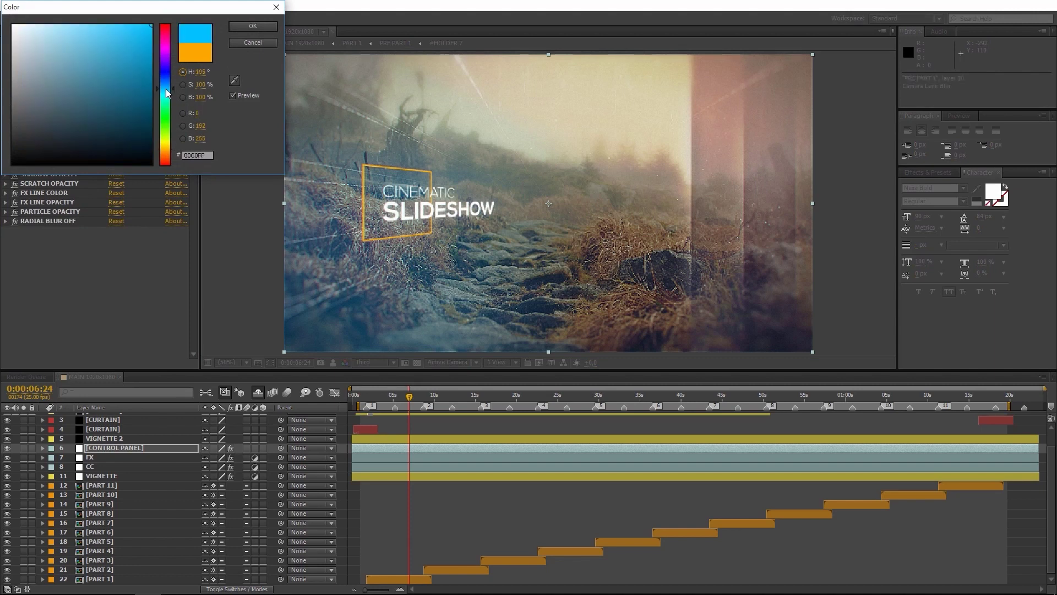
left_click_drag(166, 90, 167, 42)
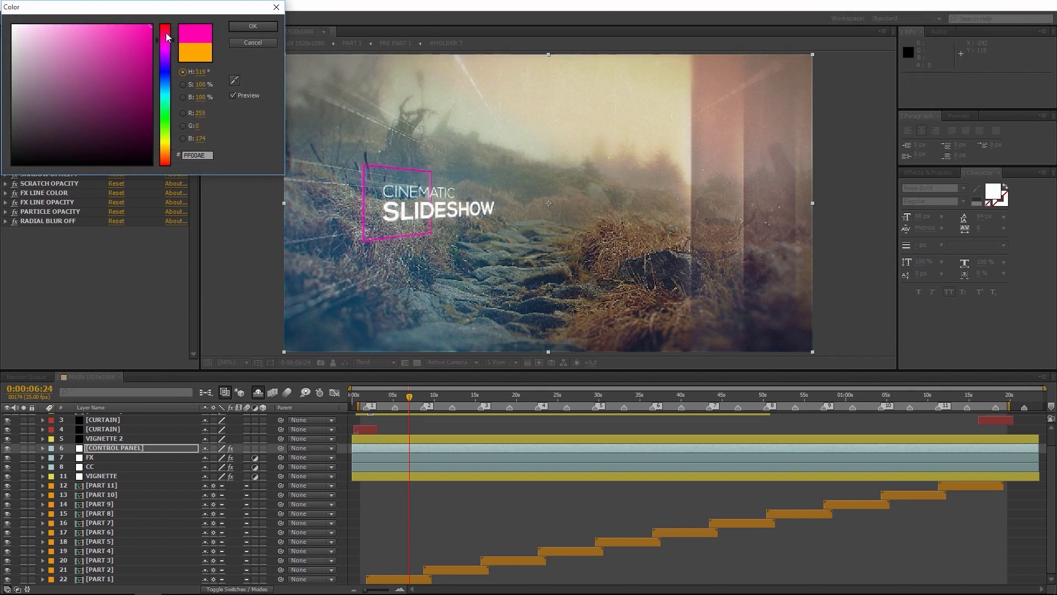
left_click_drag(167, 38, 166, 21)
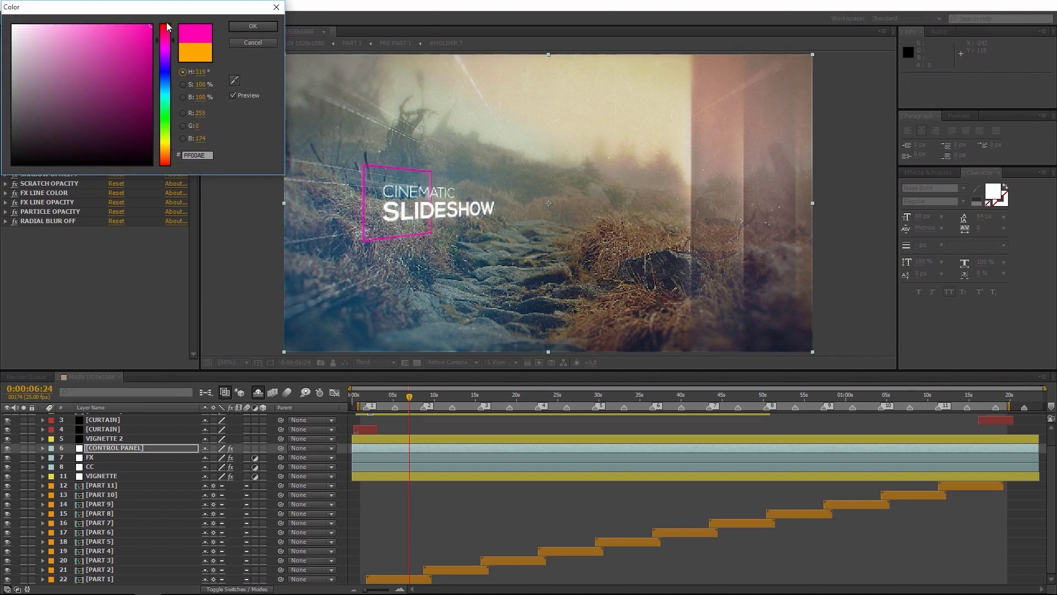
left_click(166, 145)
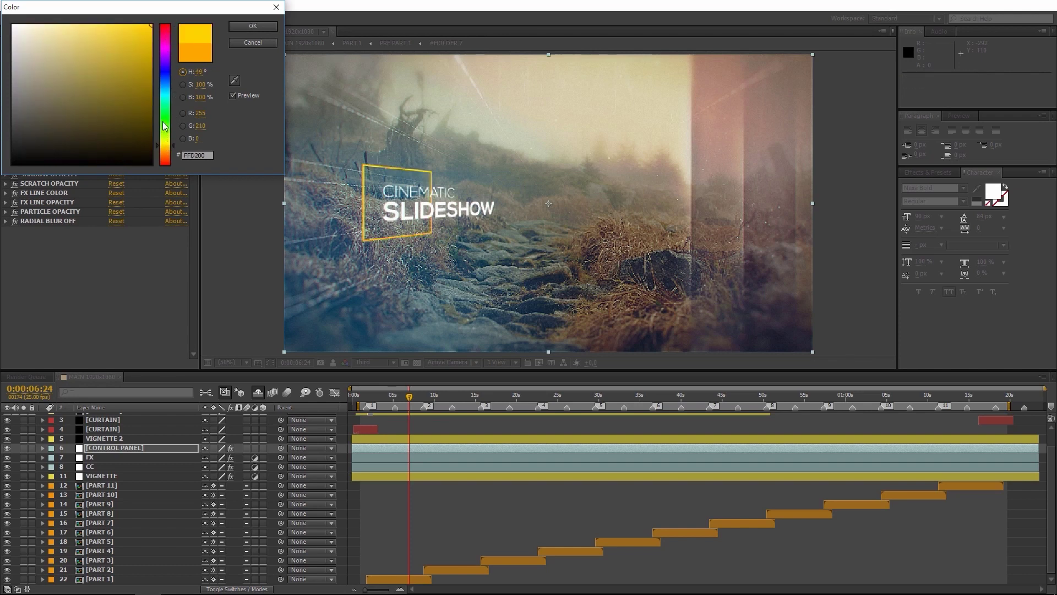
left_click(164, 85)
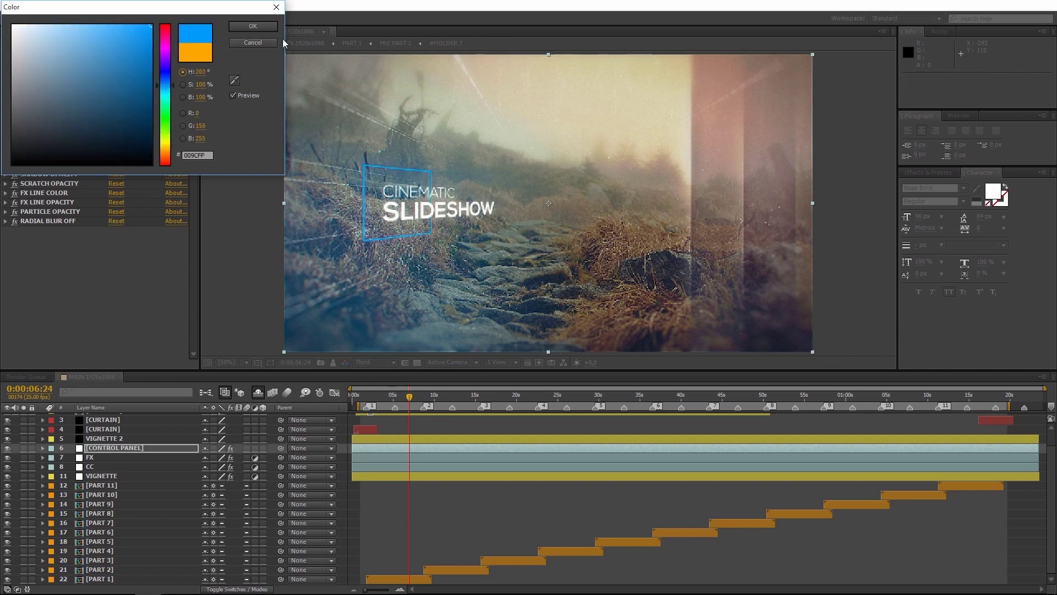
left_click(255, 42)
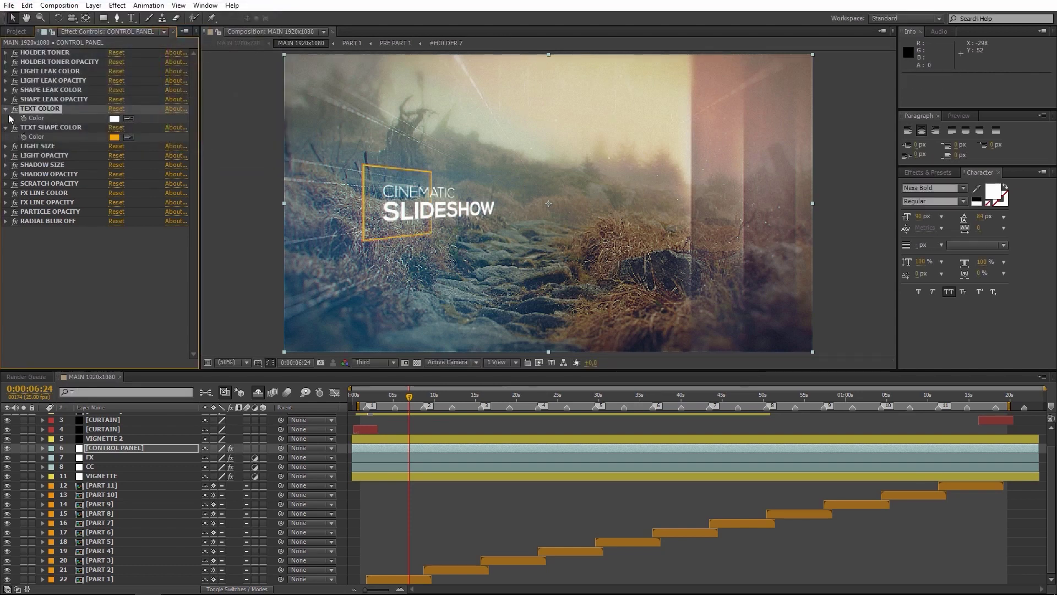
left_click(7, 109)
left_click(6, 108)
left_click(6, 127)
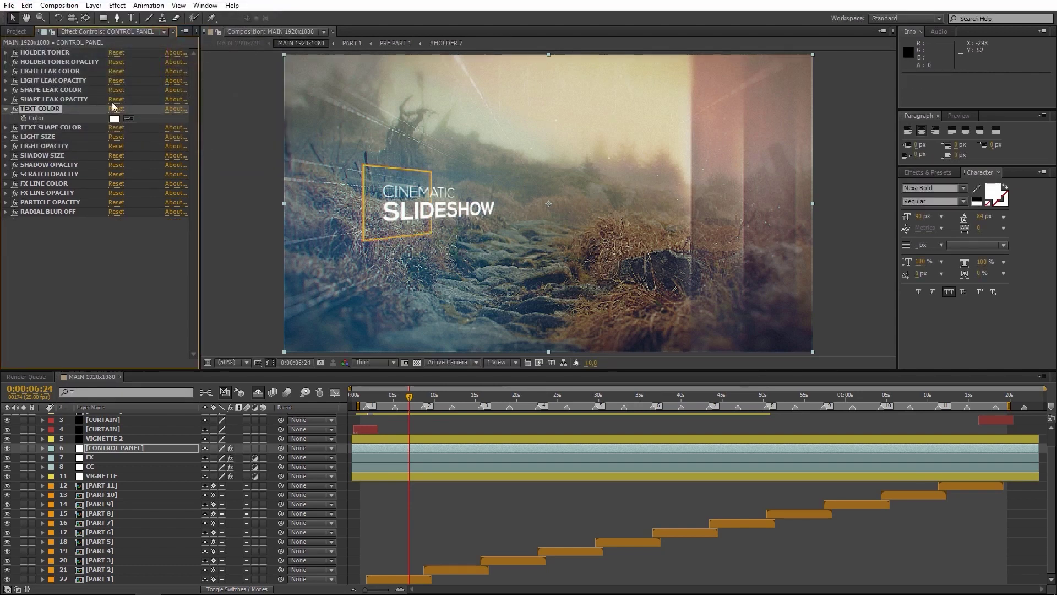
left_click(114, 118)
left_click_drag(164, 89, 165, 94)
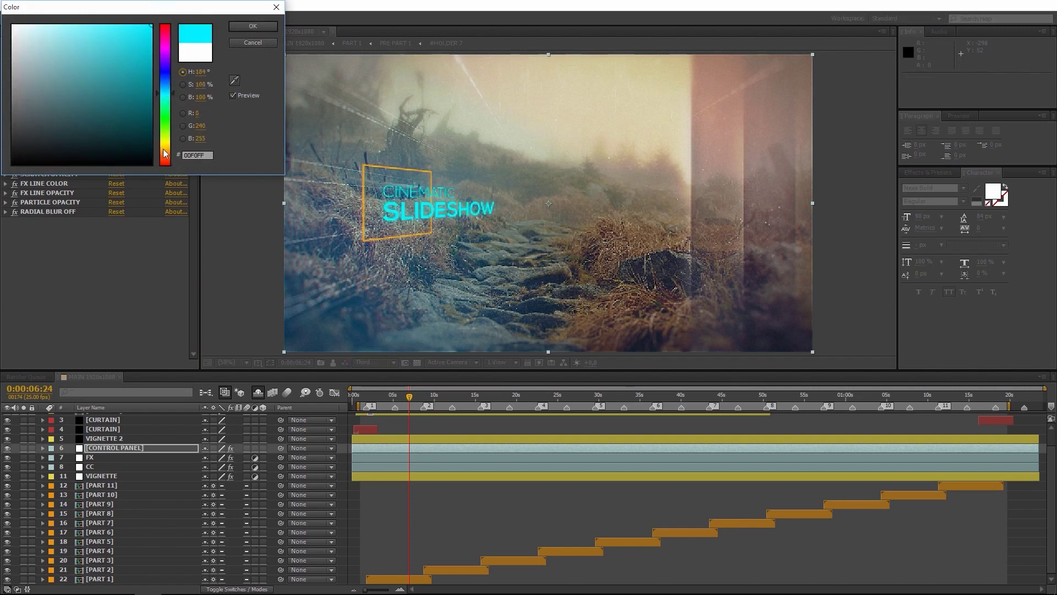
left_click(164, 147)
left_click(164, 163)
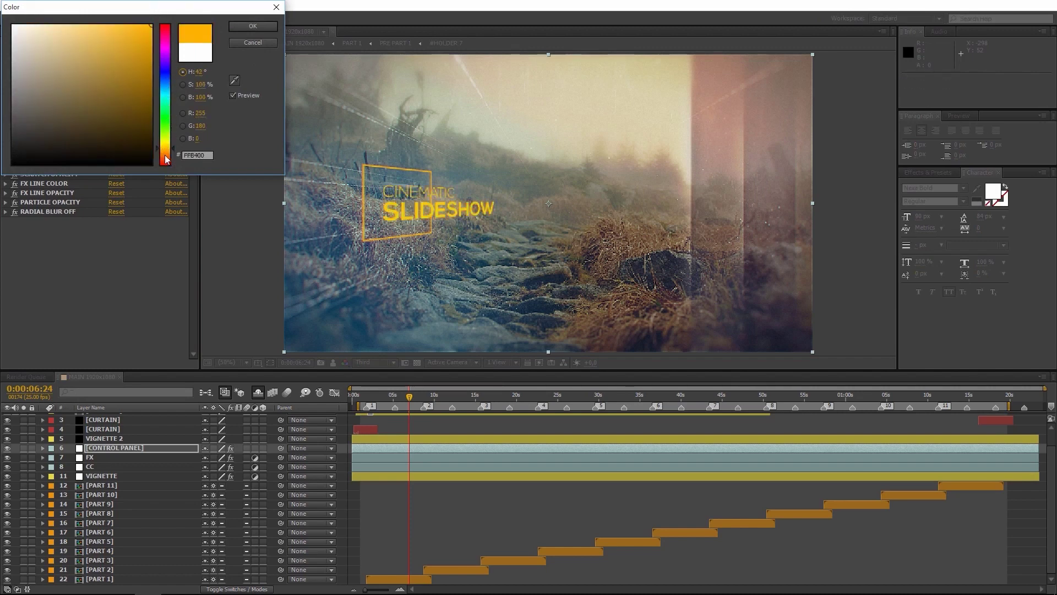
left_click(254, 43)
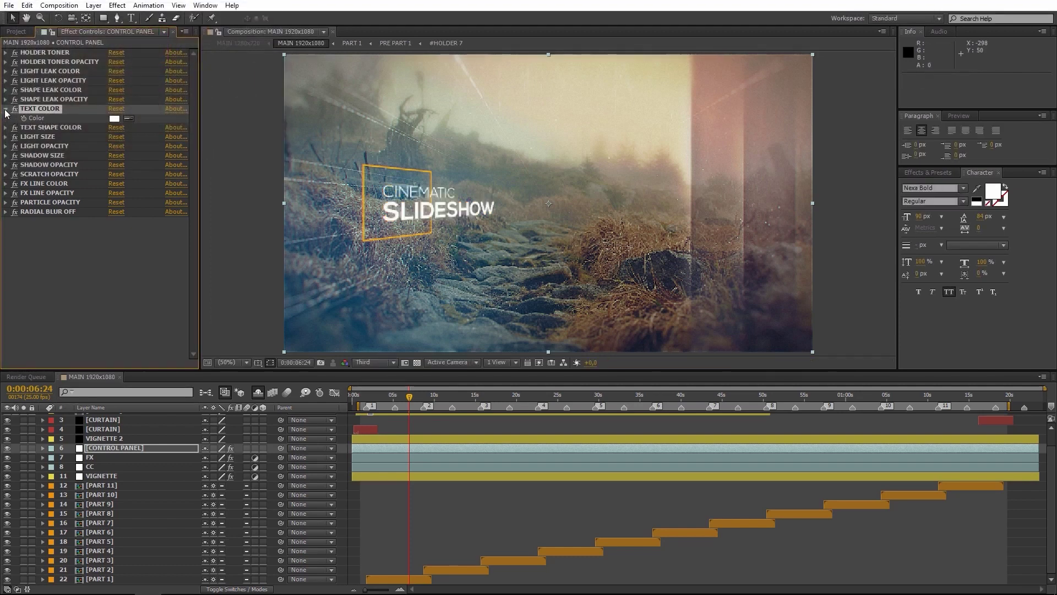
left_click(6, 109)
left_click(35, 126)
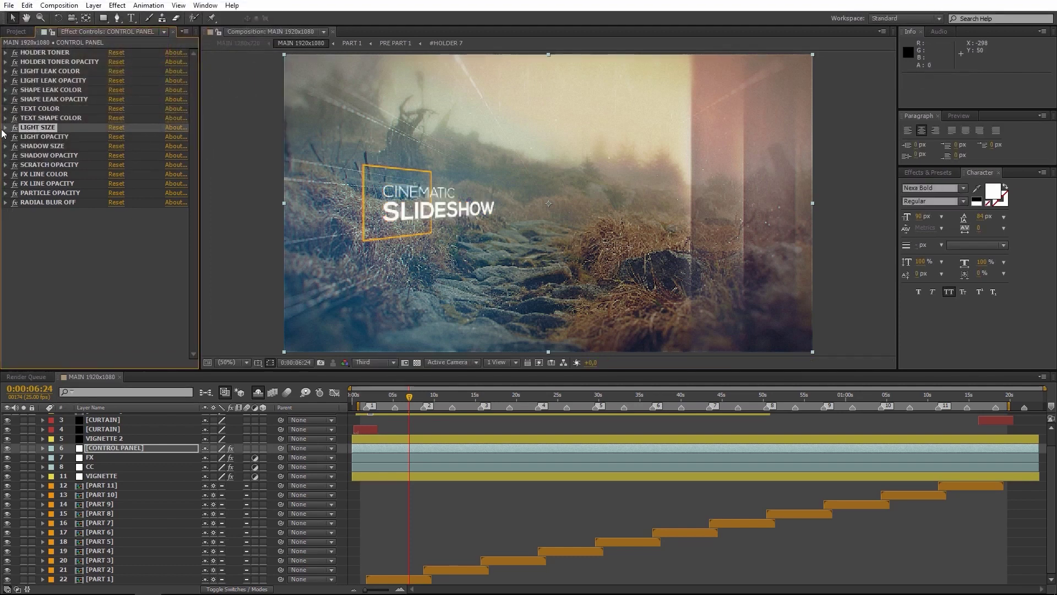
left_click(6, 127)
left_click(6, 146)
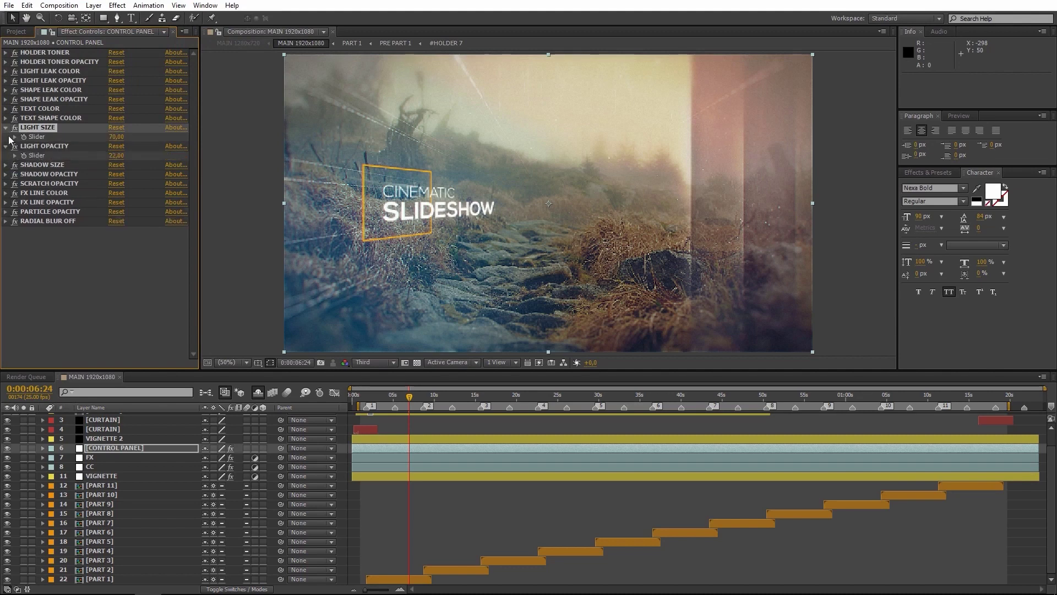
left_click(15, 137)
left_click(15, 138)
left_click_drag(117, 137, 159, 134)
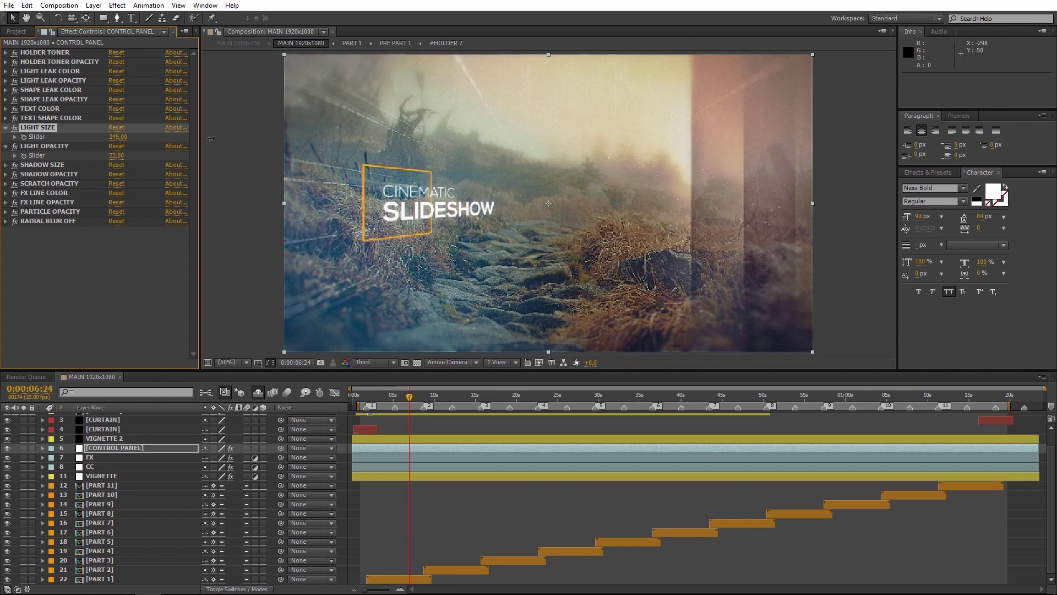
left_click_drag(201, 140, 161, 138)
mouse_move(117, 137)
left_mouse_down()
mouse_move(86, 135)
mouse_move(110, 136)
left_mouse_up()
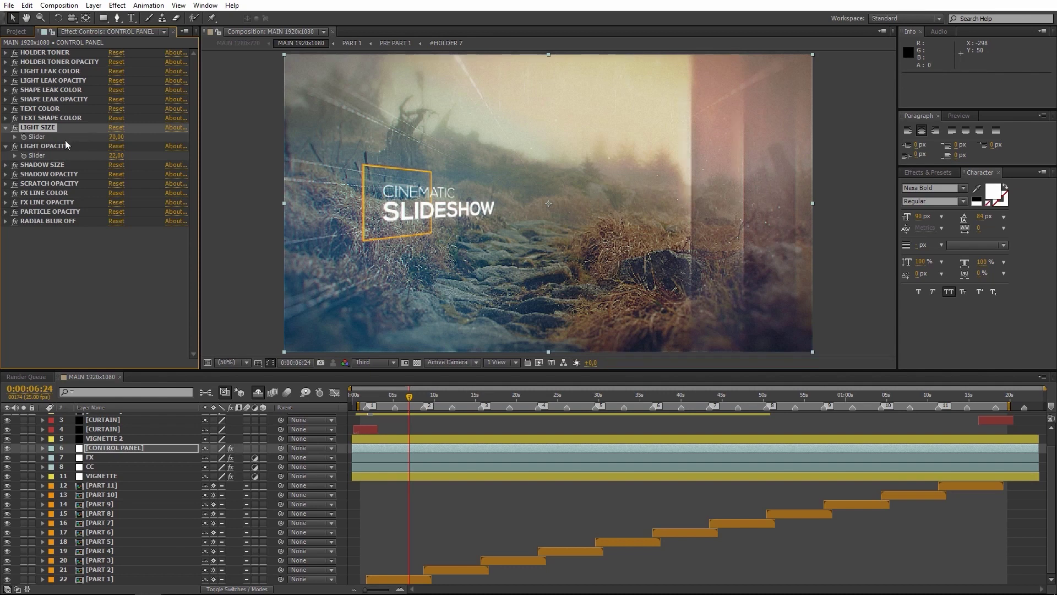
left_click(15, 155)
mouse_move(64, 172)
left_mouse_down()
mouse_move(157, 172)
mouse_move(73, 175)
left_mouse_up()
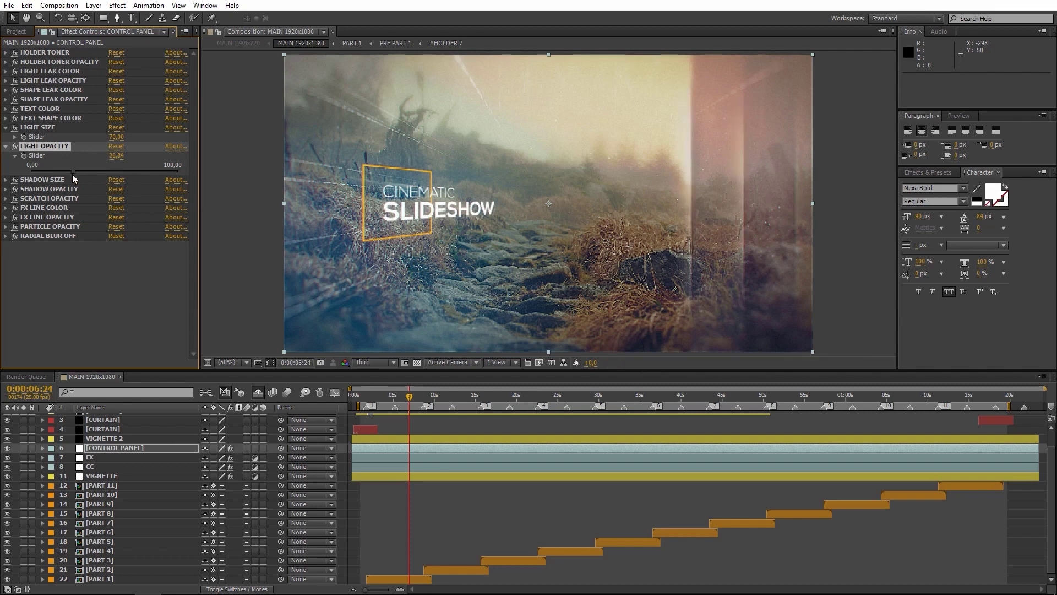
left_click_drag(55, 175, 64, 172)
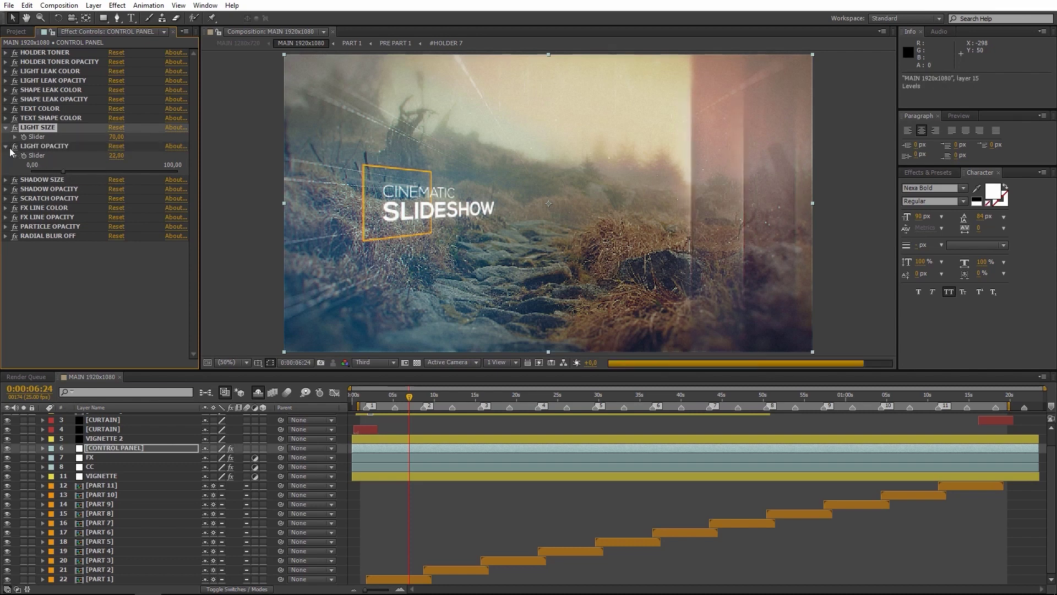
left_click(6, 146)
left_click(6, 128)
left_click(38, 146)
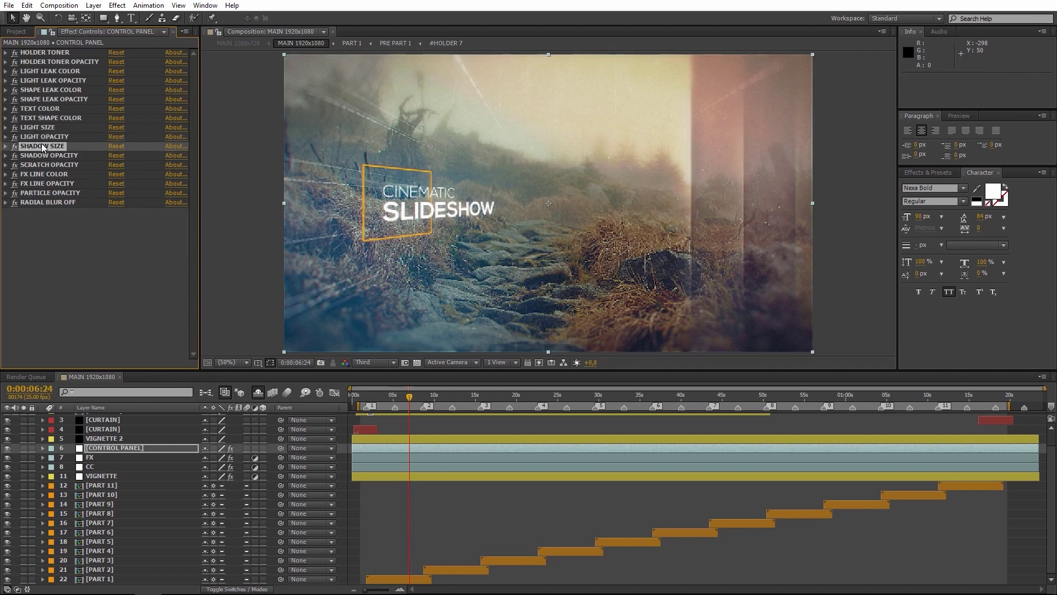
left_click(6, 147)
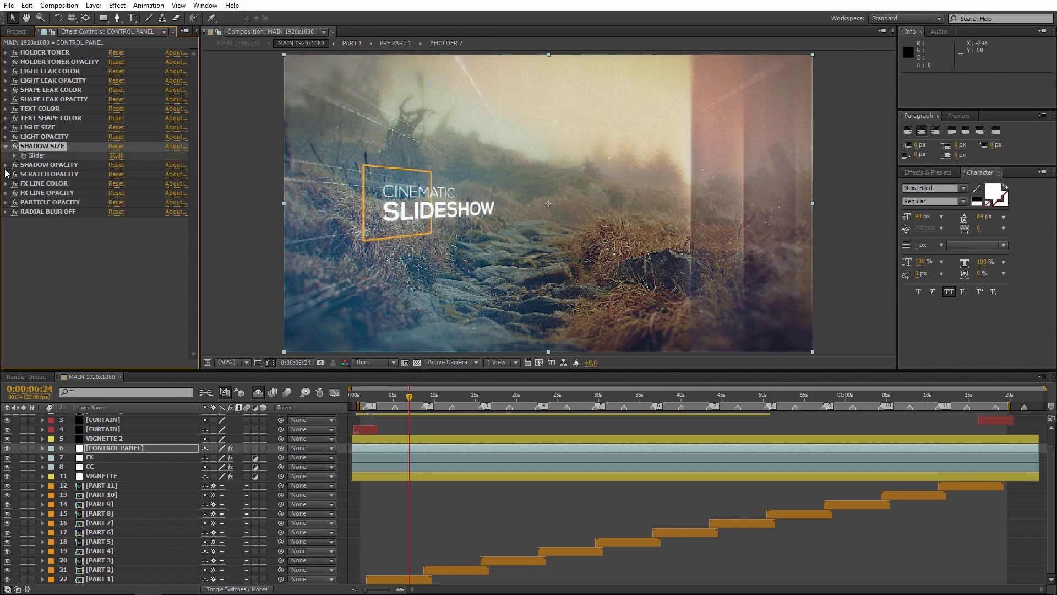
left_click(6, 164)
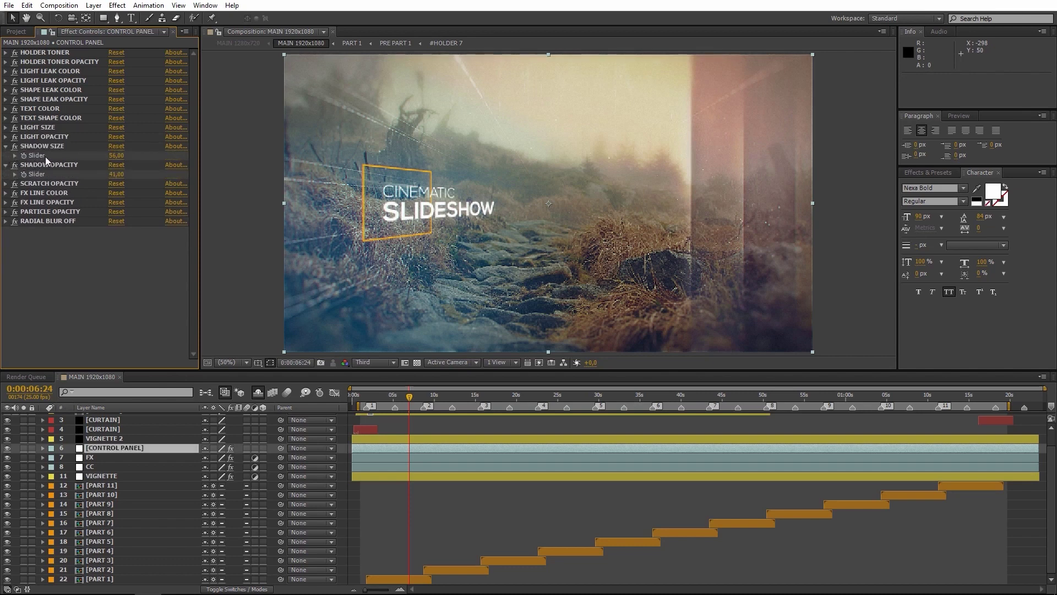
mouse_move(117, 155)
left_mouse_down()
mouse_move(147, 157)
mouse_move(133, 161)
left_mouse_up()
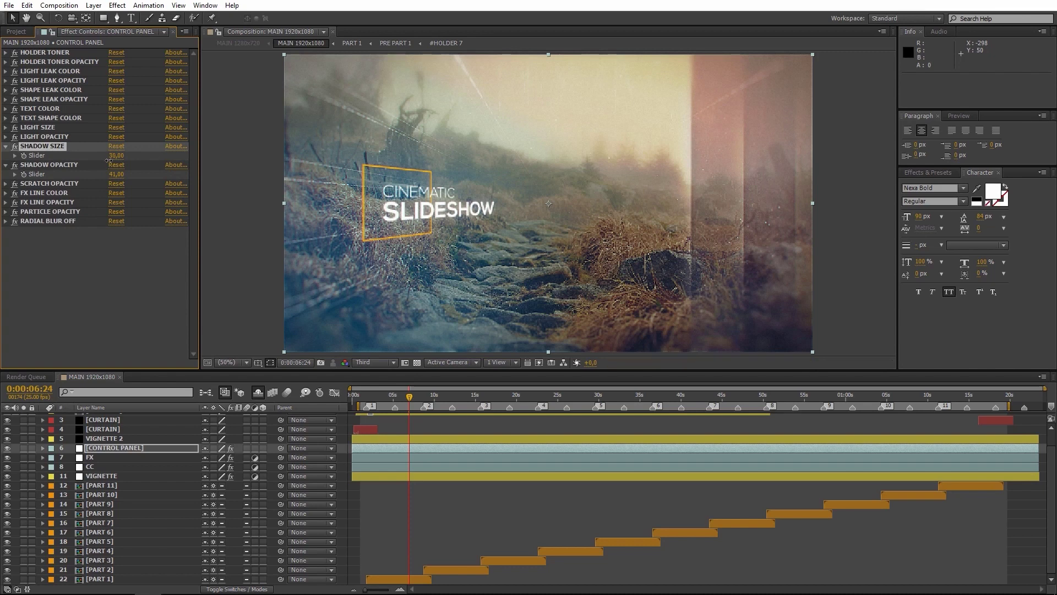
key("ctrl+z")
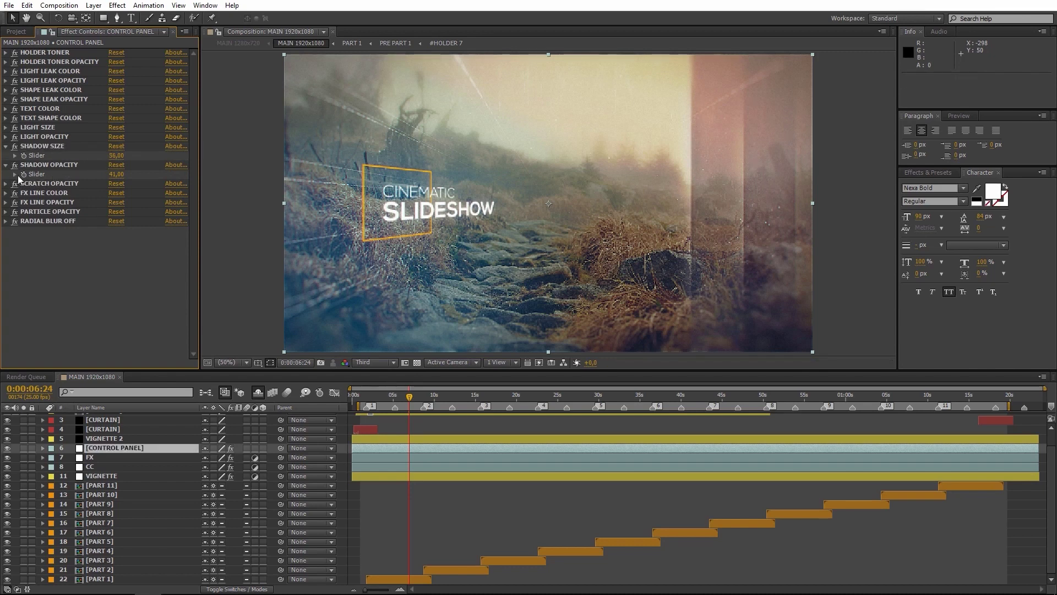
left_click(15, 174)
left_click(97, 189)
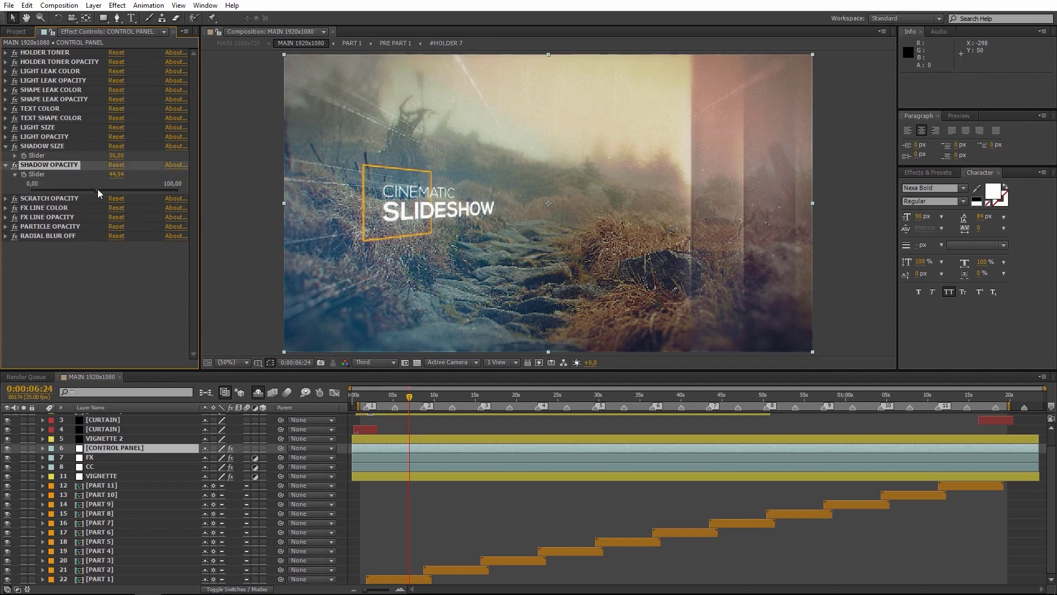
mouse_move(97, 189)
left_mouse_down()
mouse_move(156, 197)
mouse_move(127, 197)
left_mouse_up()
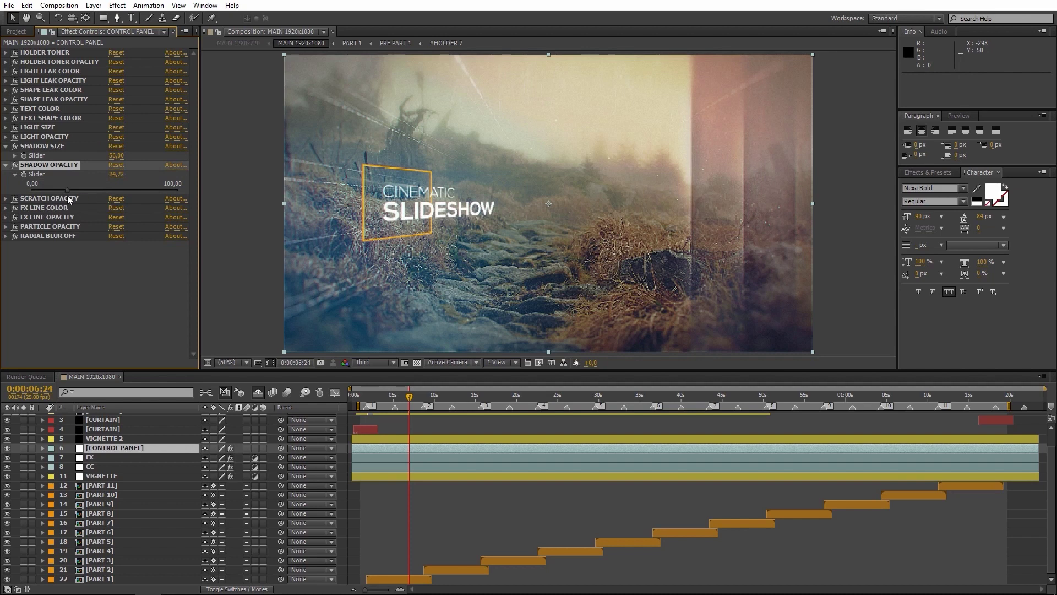
left_click(45, 190)
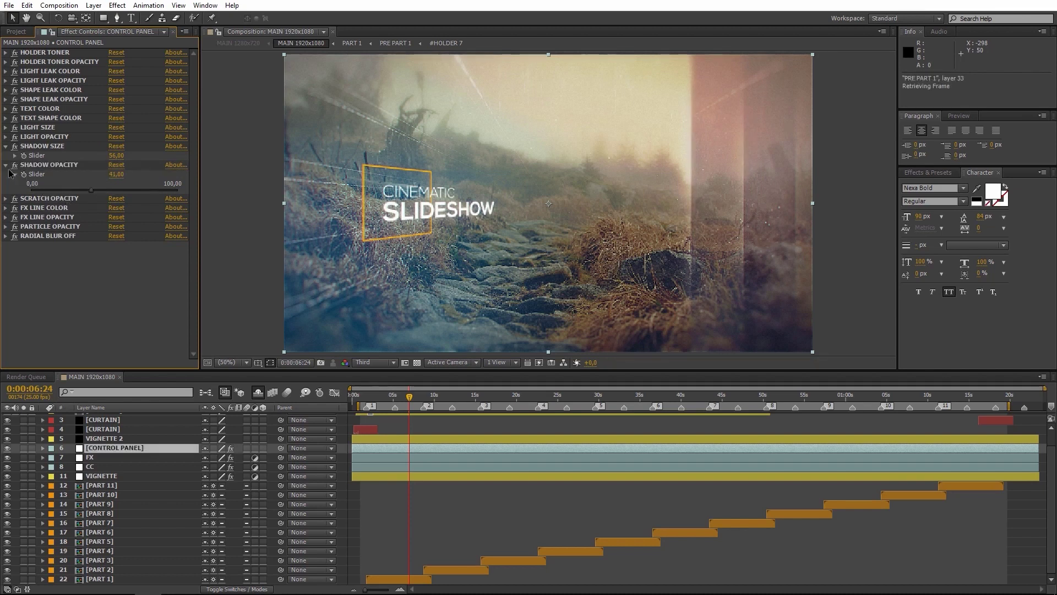
- Collapse the Shadow controls and set Scratch Opacity to about 77 after trying 0 and 94
left_click(5, 164)
left_click(5, 147)
left_click(48, 165)
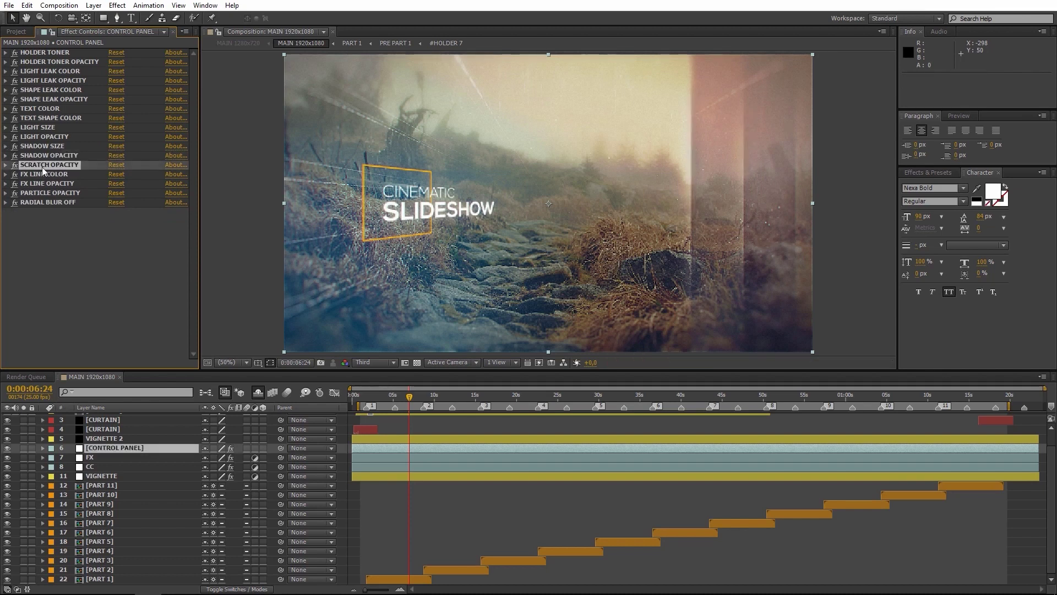
left_click(6, 165)
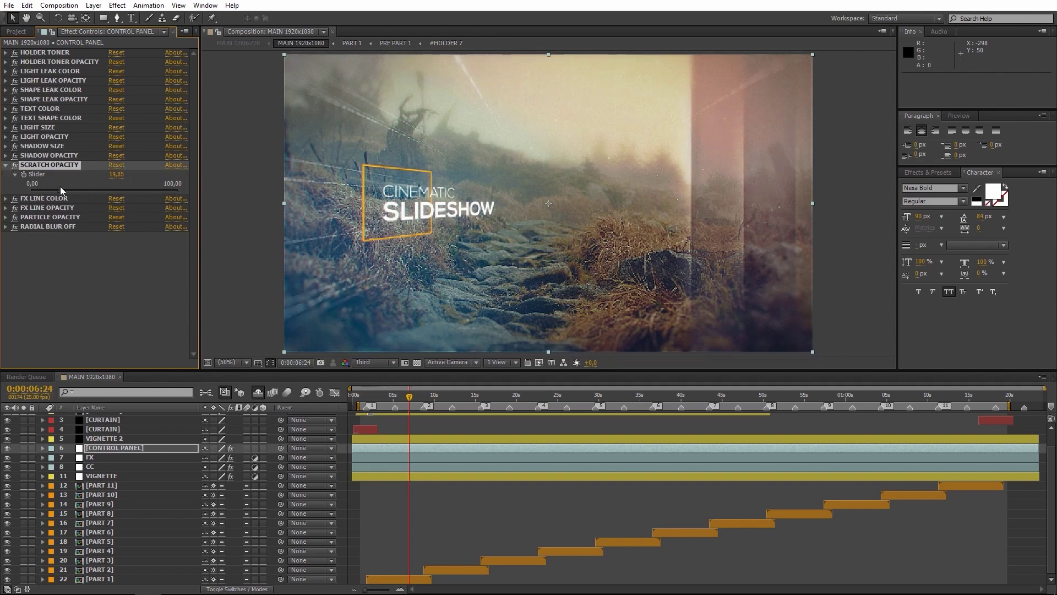
left_click_drag(60, 186, 25, 192)
left_click_drag(156, 199, 179, 202)
left_click_drag(59, 189, 180, 200)
left_click(5, 165)
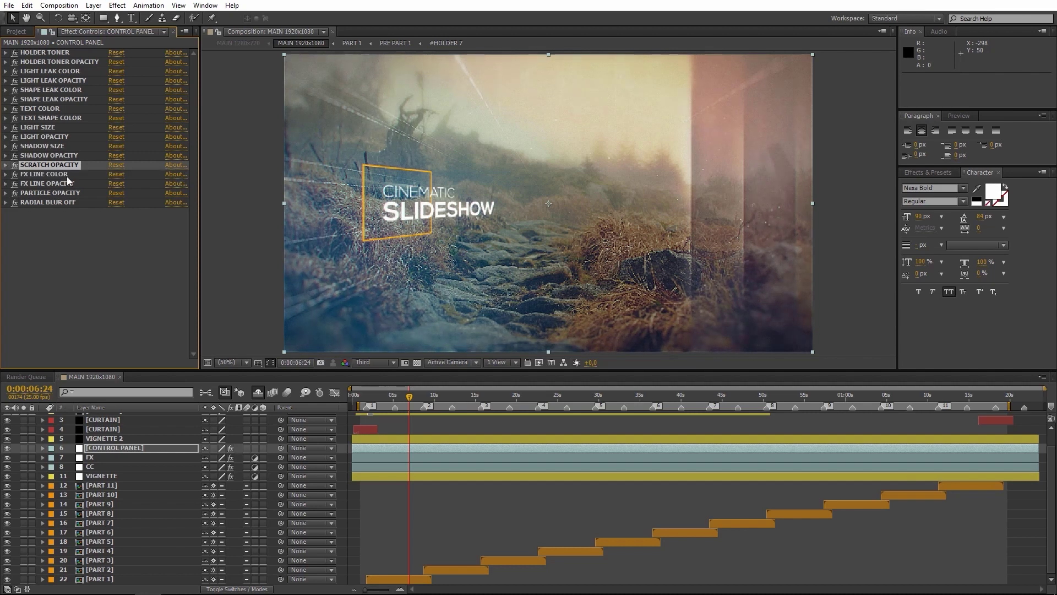
left_click(68, 175)
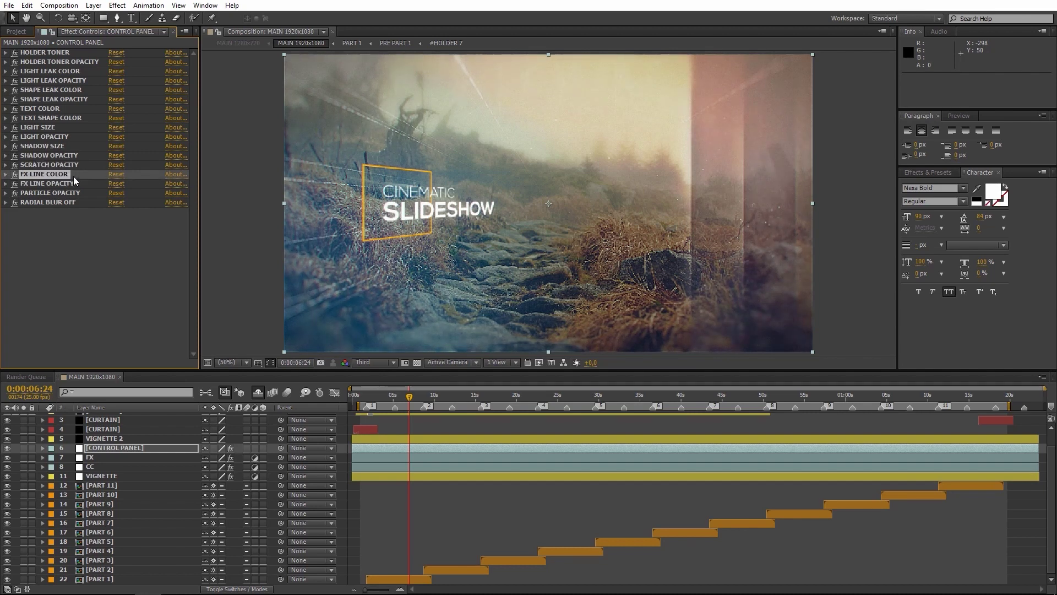
- Expand FX Line Color and FX Line Opacity and try opacity values between about 58 and 88
left_click(5, 175)
left_click(7, 193)
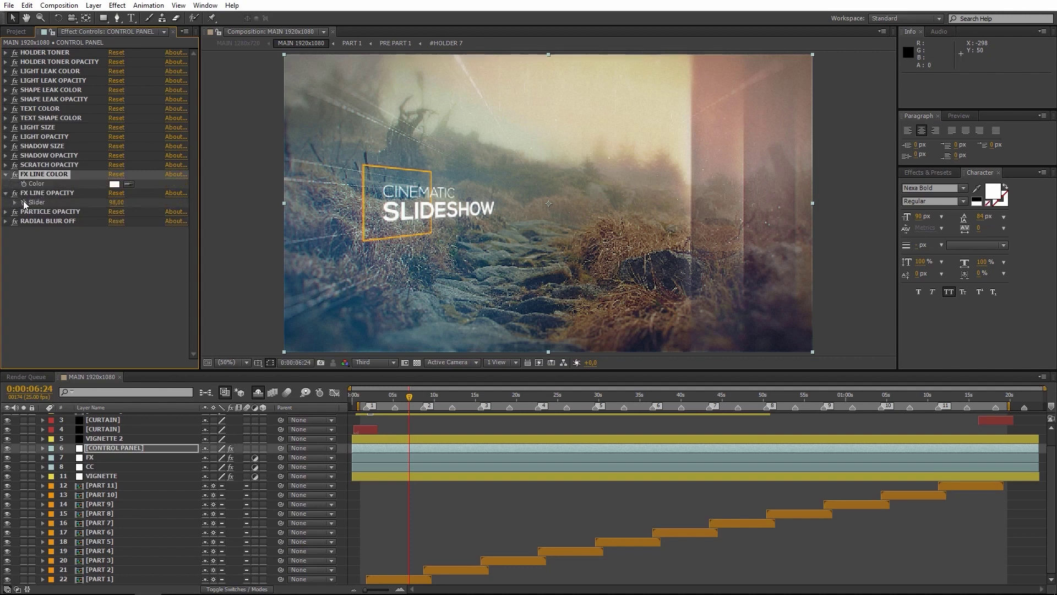
left_click(15, 202)
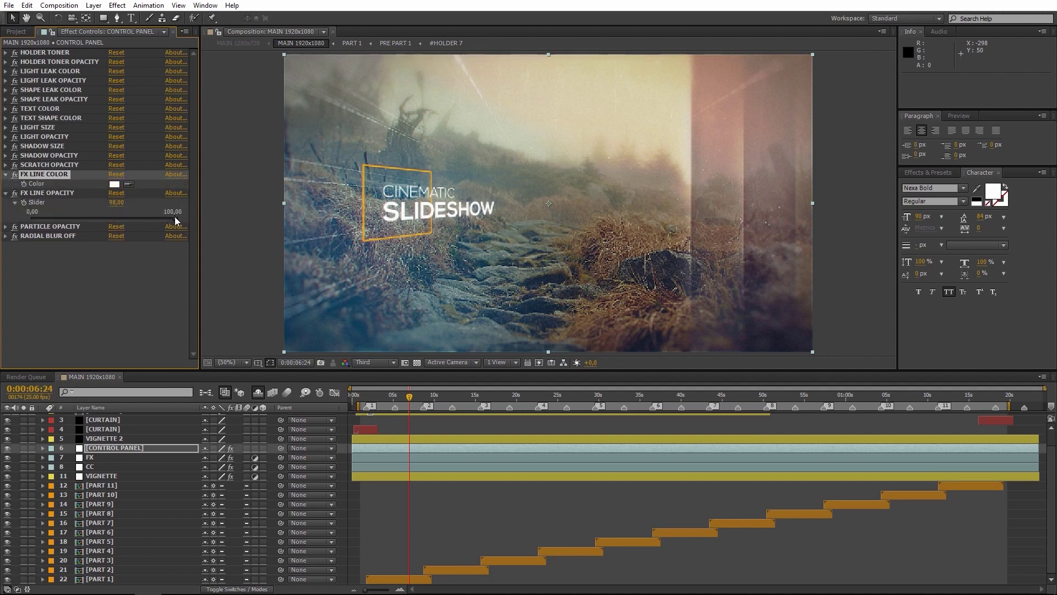
left_click_drag(176, 218, 61, 218)
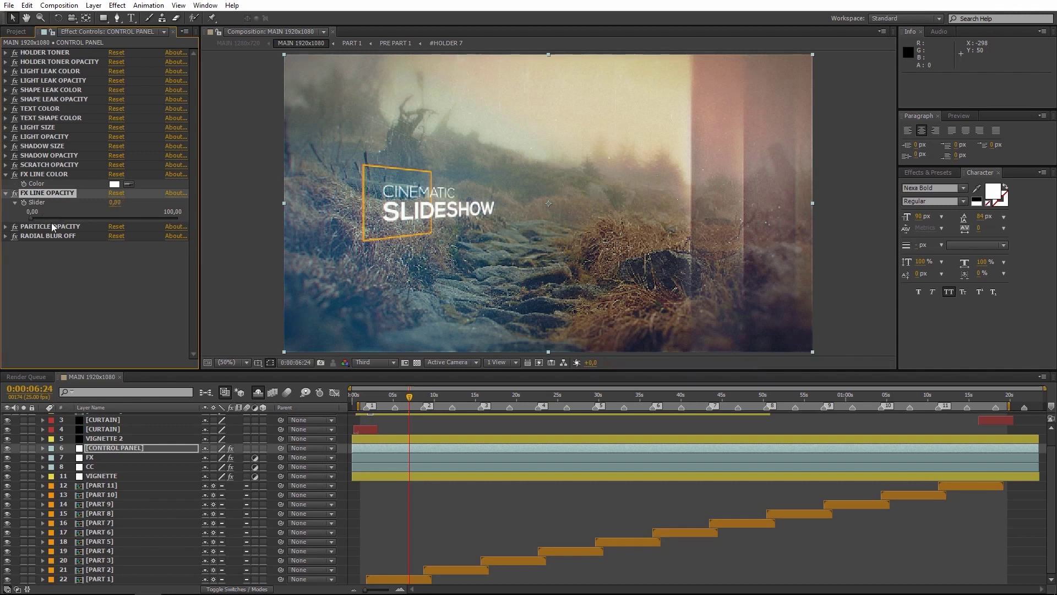
left_click(117, 219)
left_click_drag(116, 219, 147, 216)
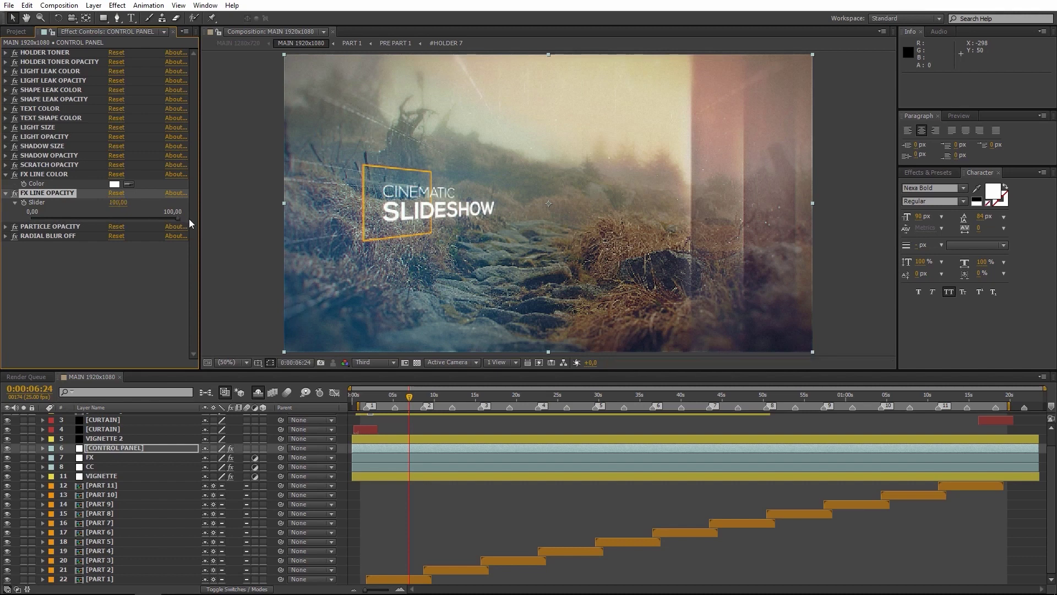
left_click_drag(189, 219, 75, 213)
- Enter 98 for FX Line Opacity, then drag it down to about 72
left_click(117, 202)
type("98")
key("Return")
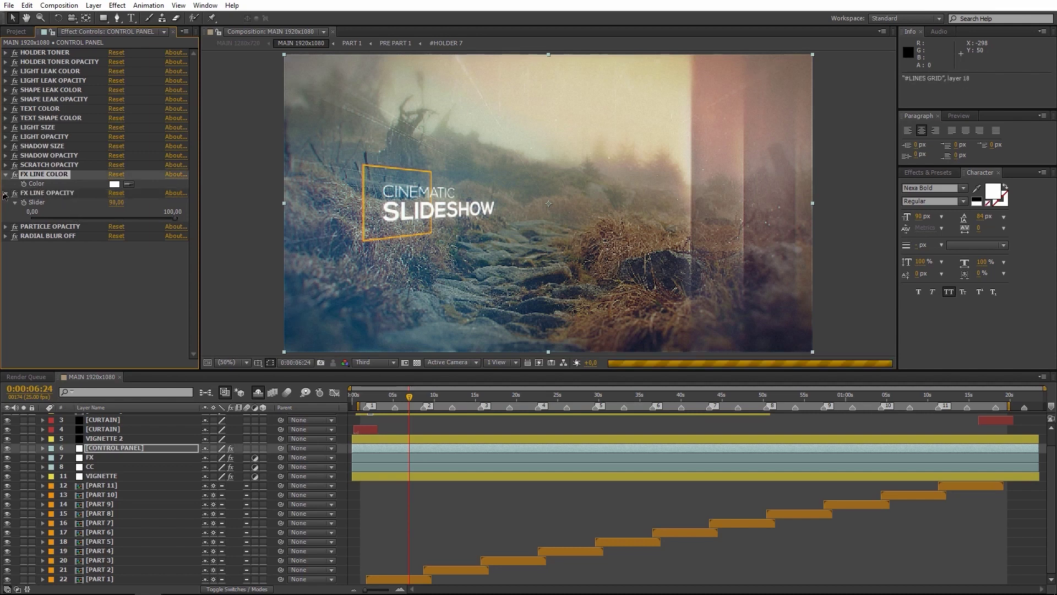
left_click_drag(155, 218, 159, 219)
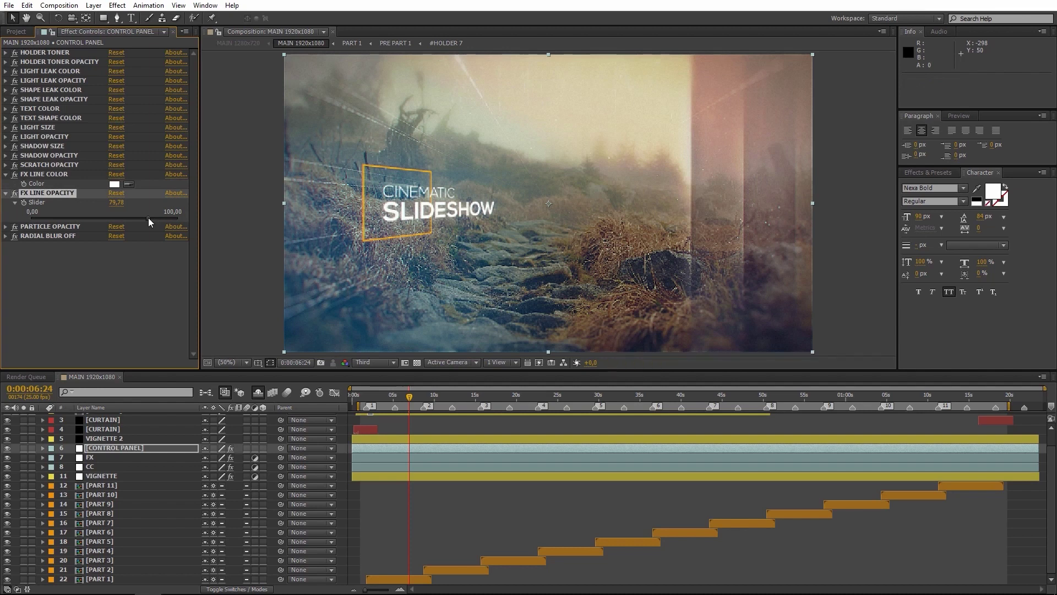
left_click_drag(126, 213, 136, 216)
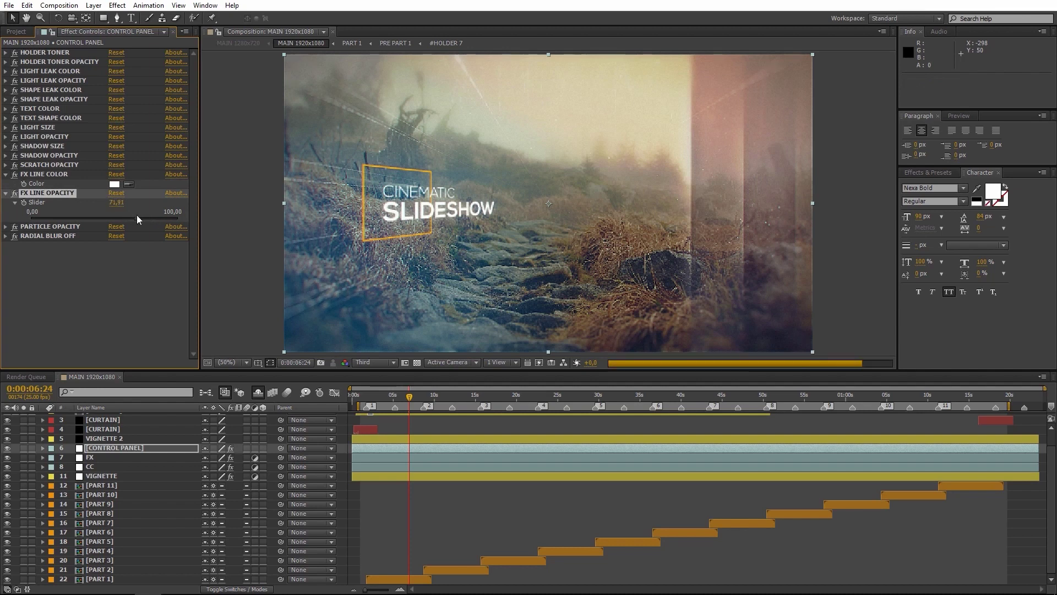
left_click(45, 175)
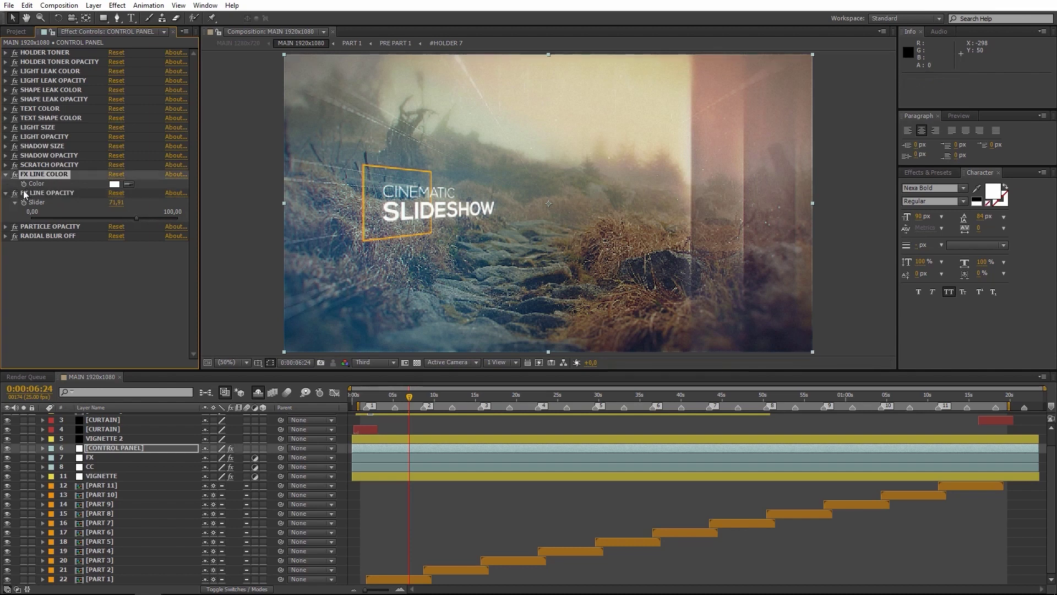
left_click(6, 193)
left_click(114, 183)
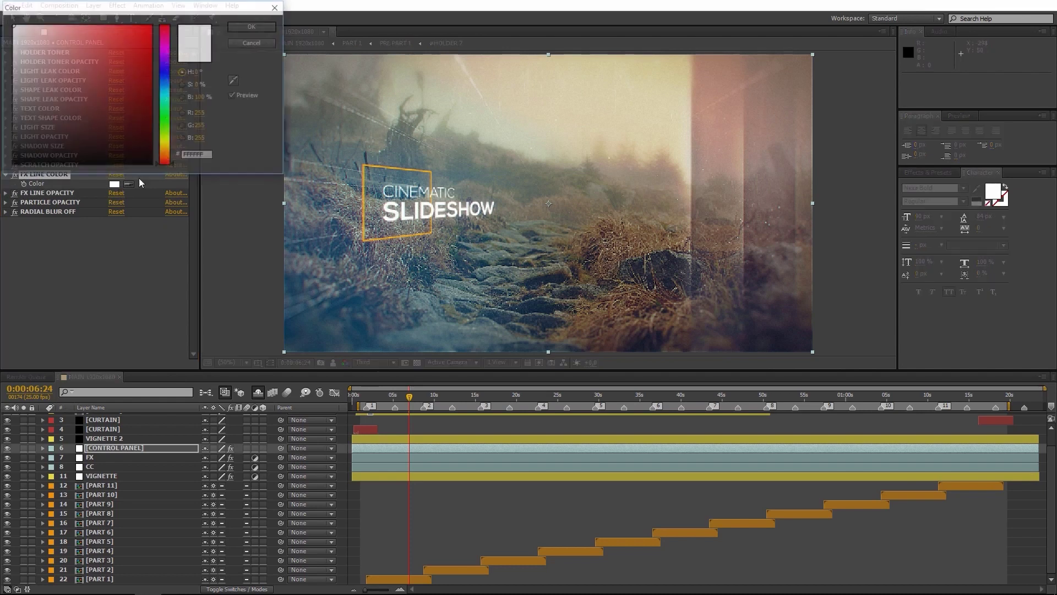
left_click(151, 30)
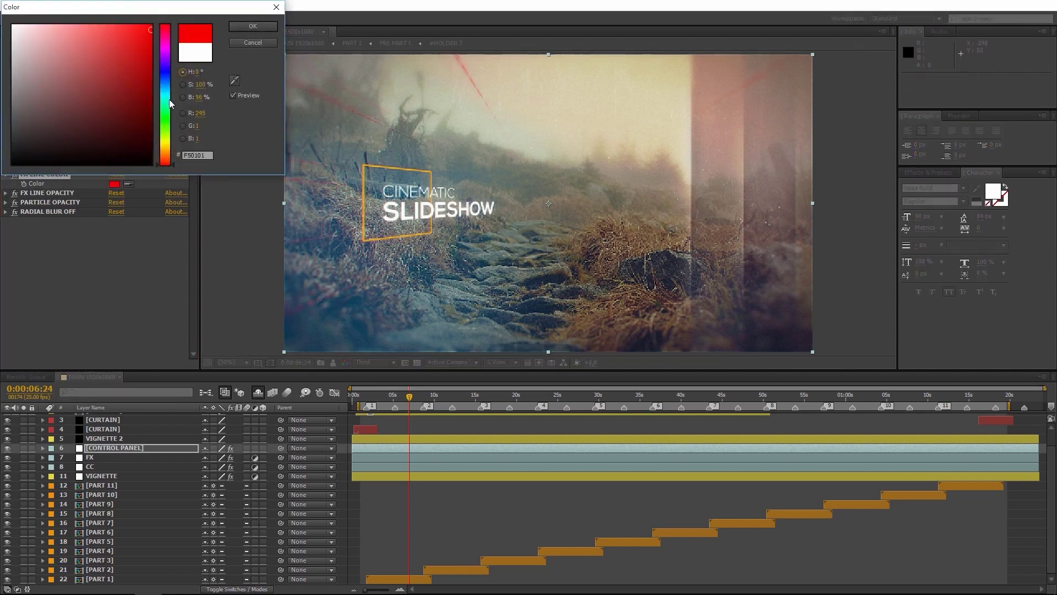
left_click(164, 152)
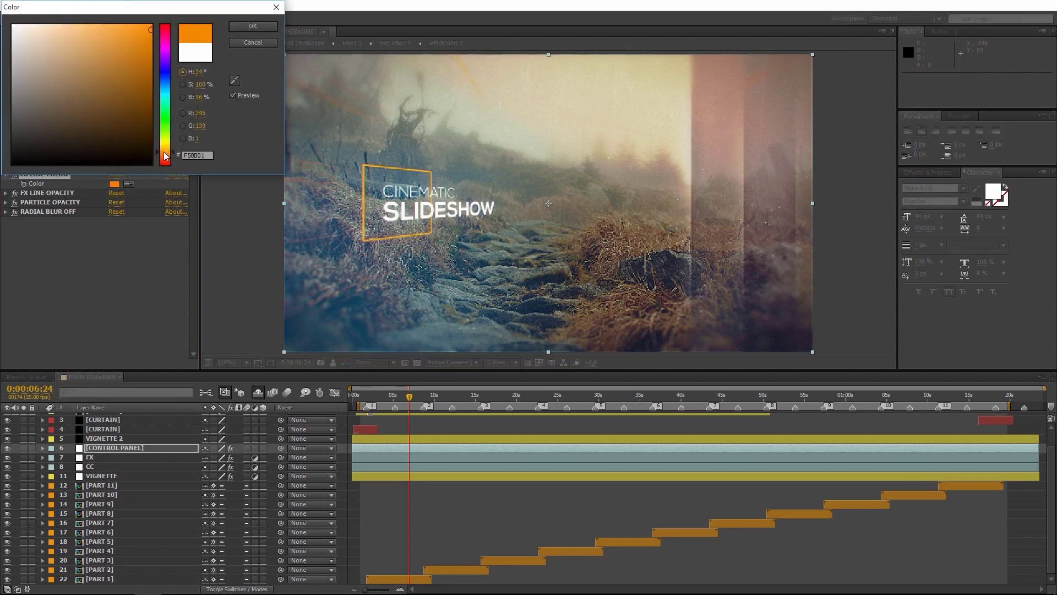
left_click(165, 91)
left_click(259, 43)
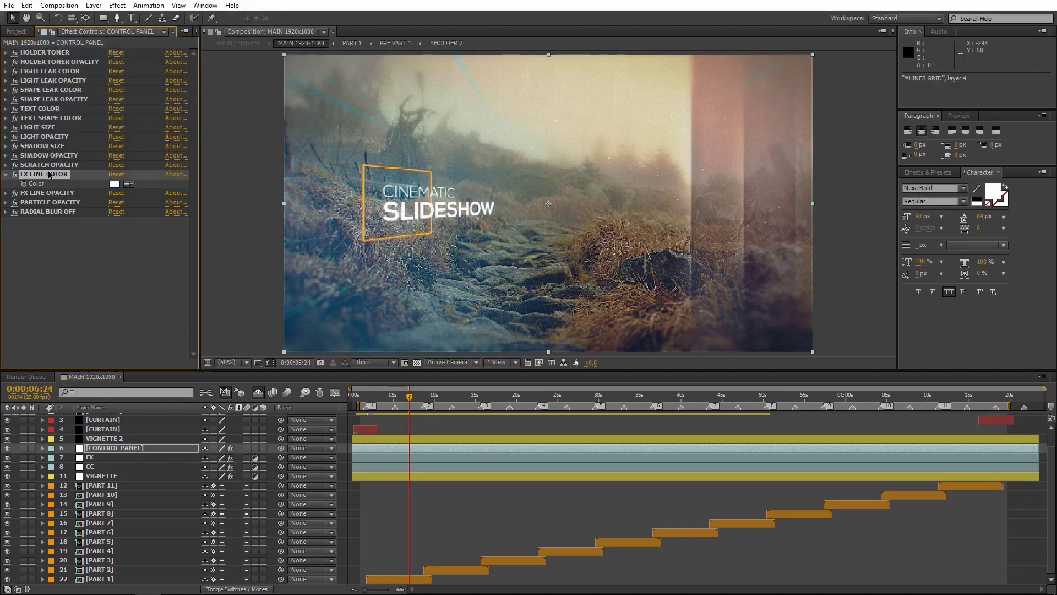
- Try Particle Opacity at full and zero, then undo back to 70
left_click(7, 175)
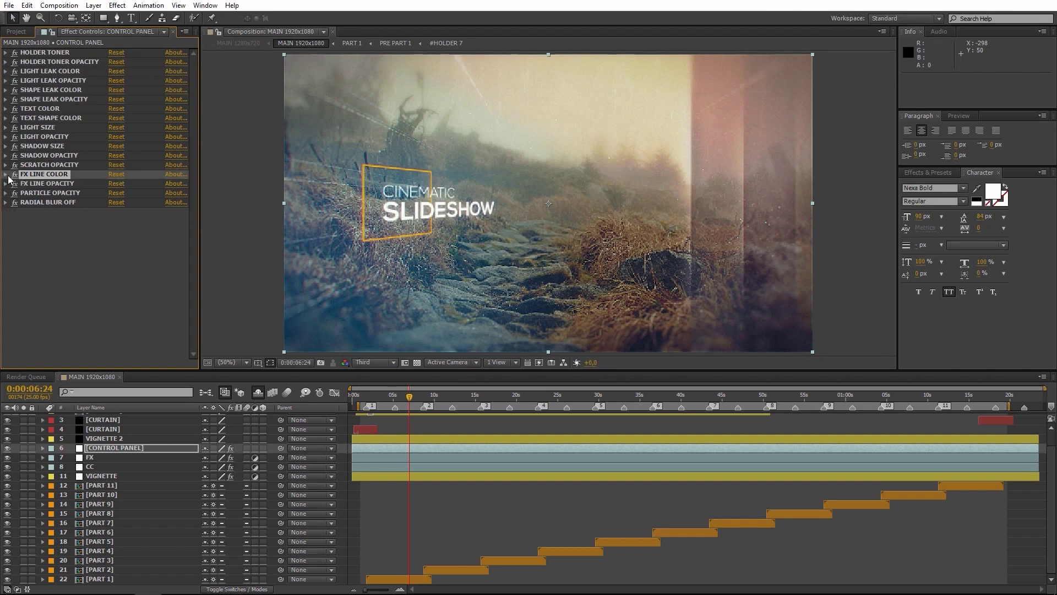
left_click(57, 192)
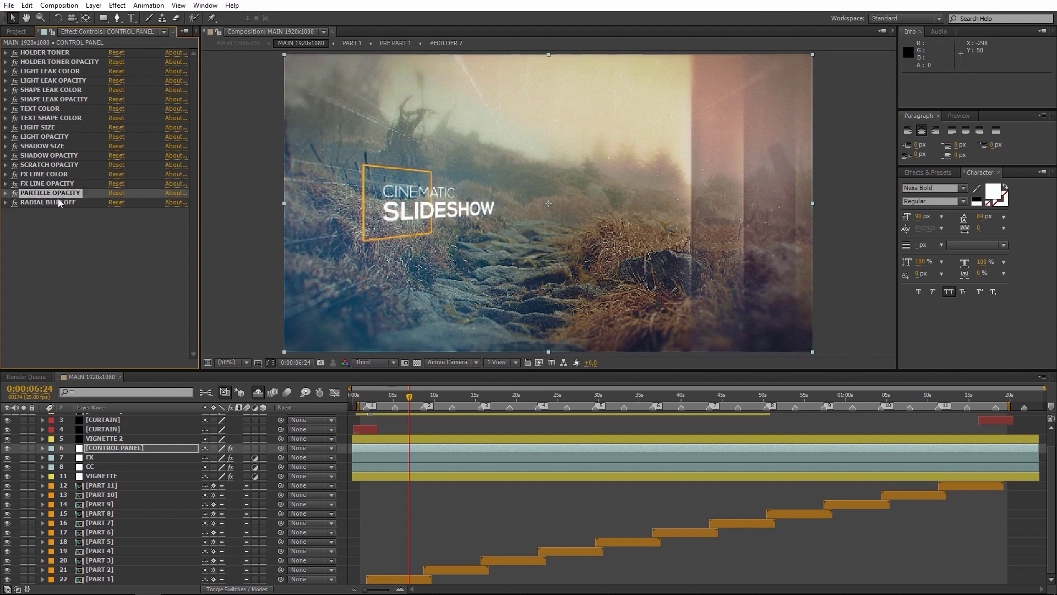
left_click(6, 194)
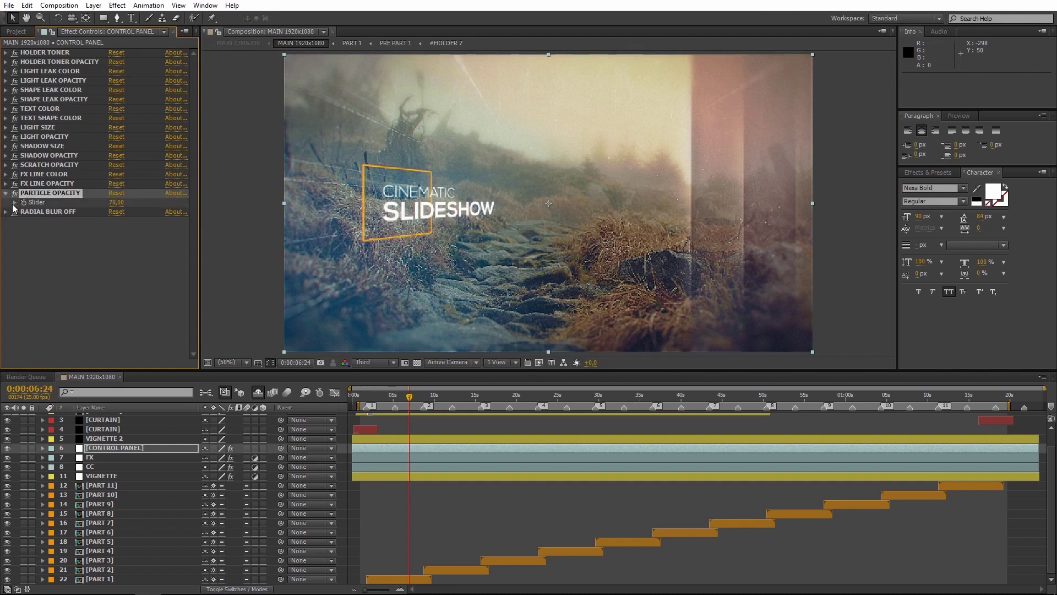
left_click(15, 202)
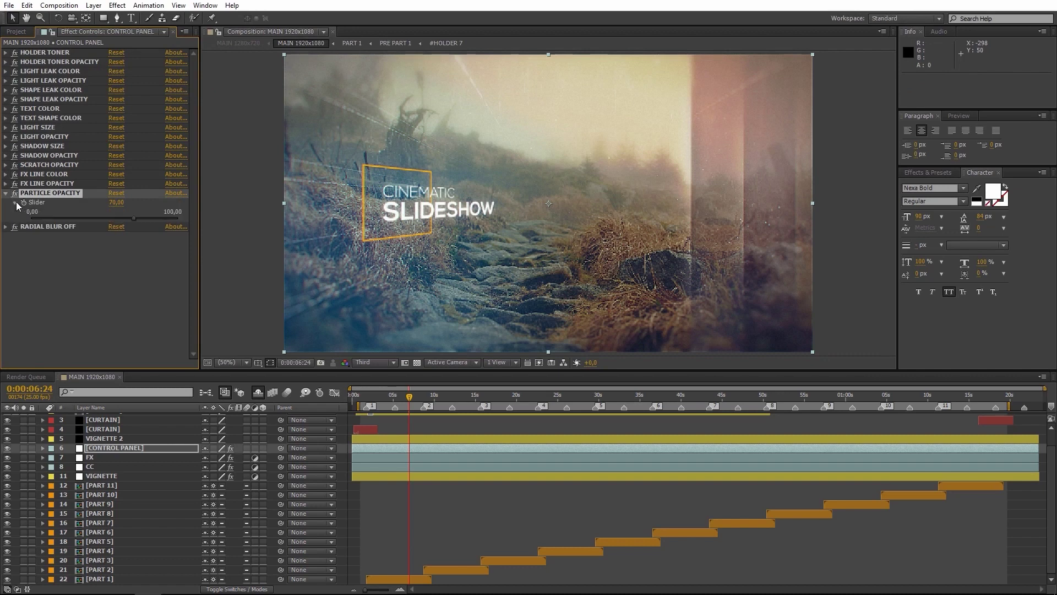
left_click(174, 218)
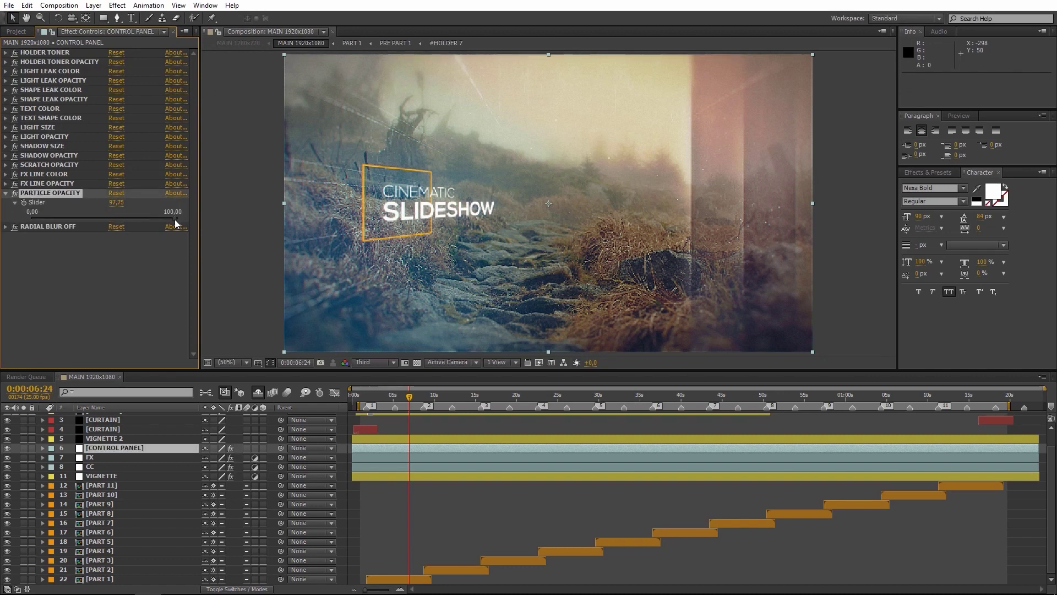
mouse_move(175, 220)
left_mouse_down()
mouse_move(18, 222)
mouse_move(173, 225)
mouse_move(38, 221)
left_mouse_up()
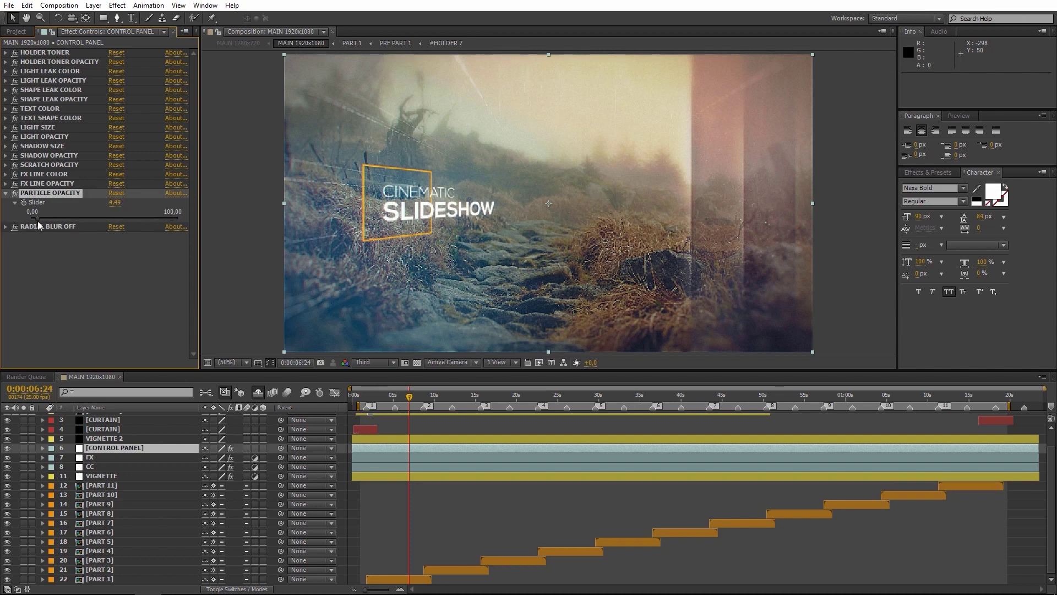
key("ctrl+z")
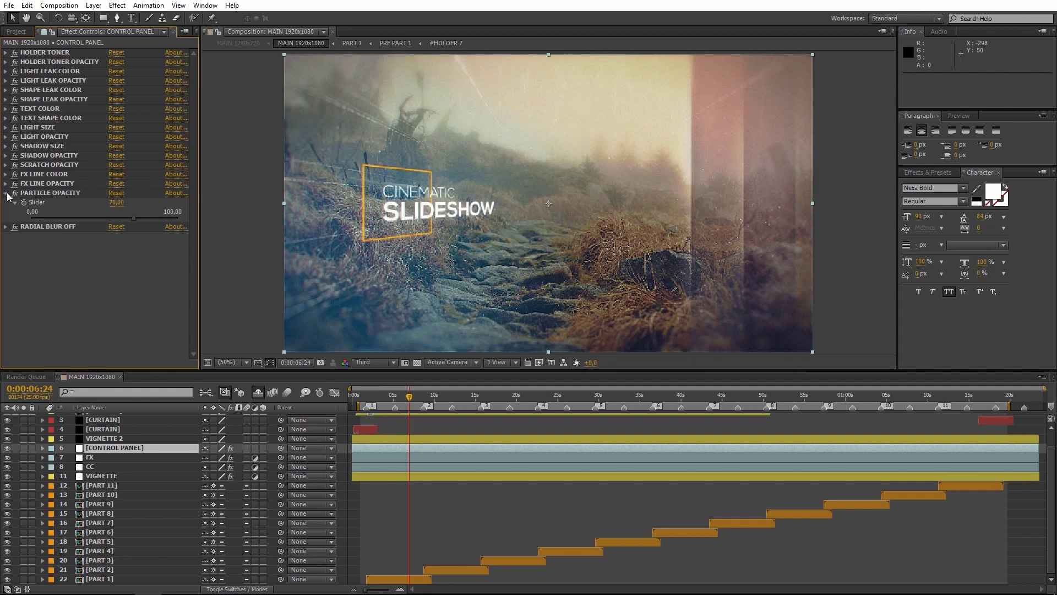
- Uncheck Radial Blur Off to remove the white FX lines
left_click(6, 193)
left_click(6, 202)
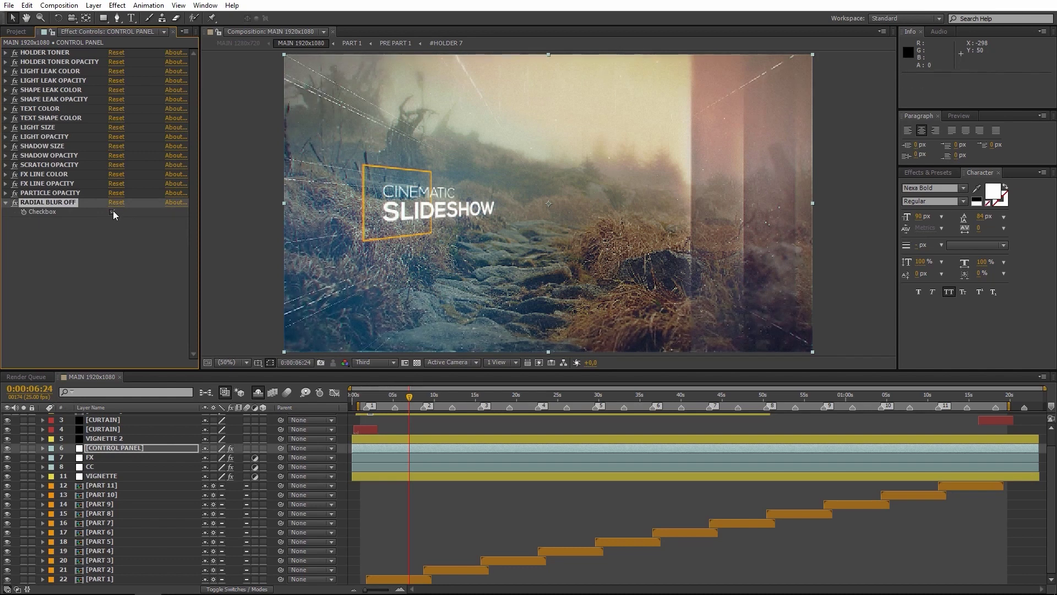
left_click(112, 212)
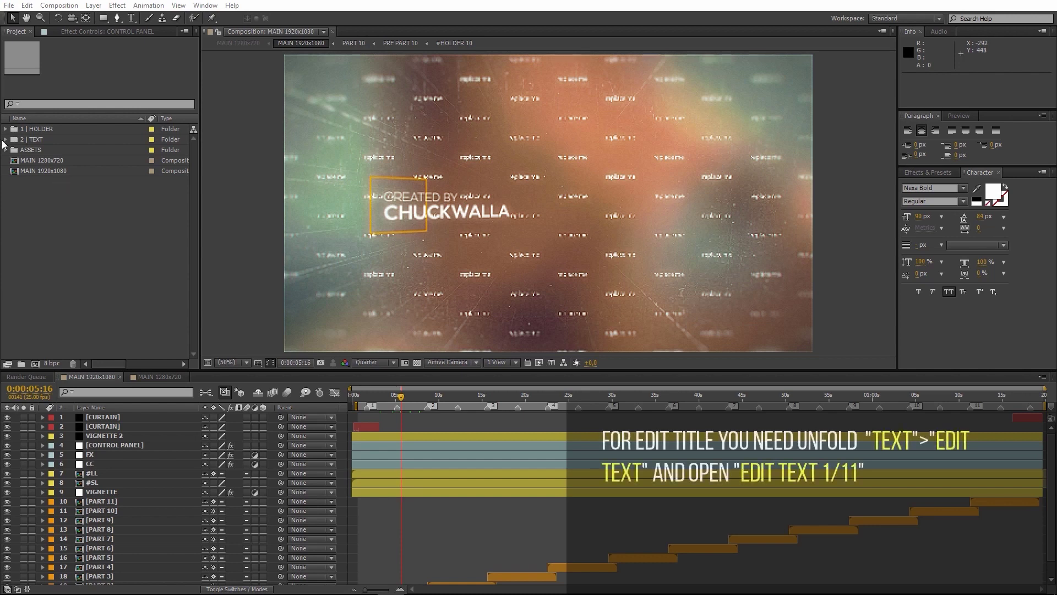
- Open the EDIT TEXT A 1, B 1 and C 1 compositions from the TEXT > EDIT TEXT 1 folder
left_click(6, 139)
left_click(32, 151)
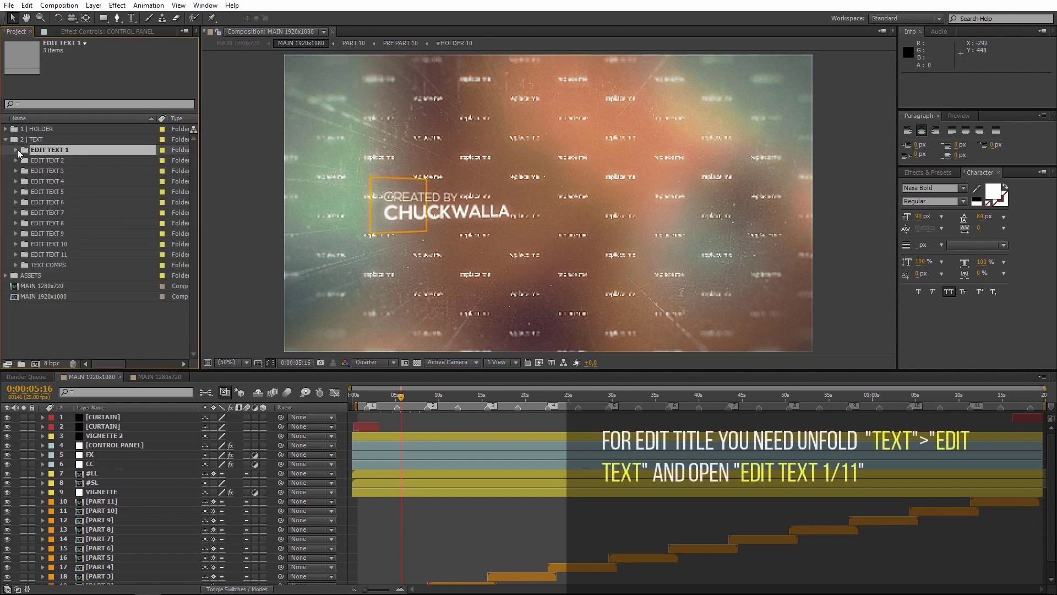
left_click(16, 150)
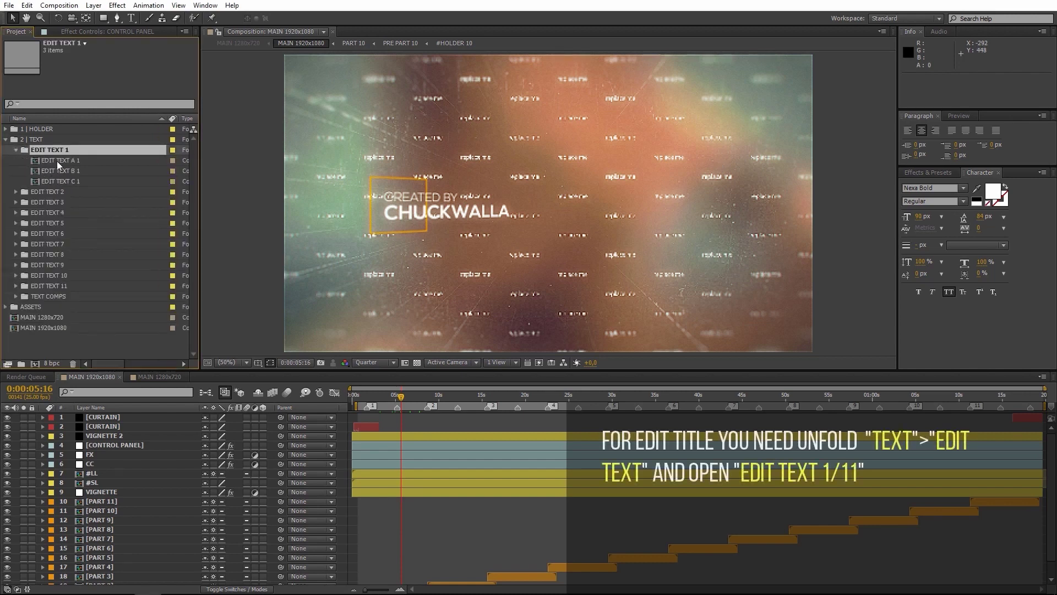
left_click_drag(58, 161, 55, 181)
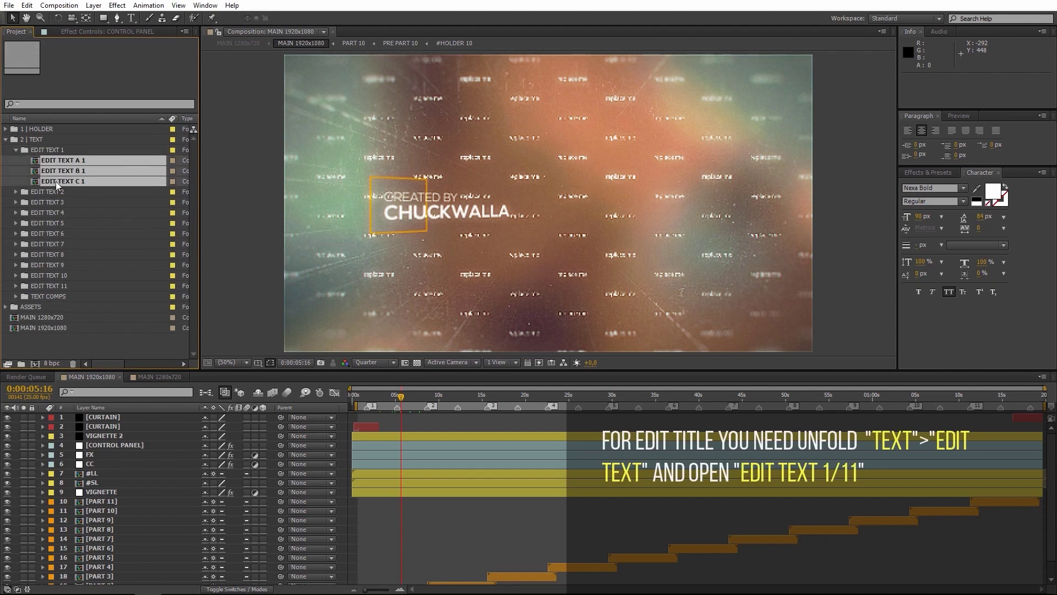
double_click(44, 177)
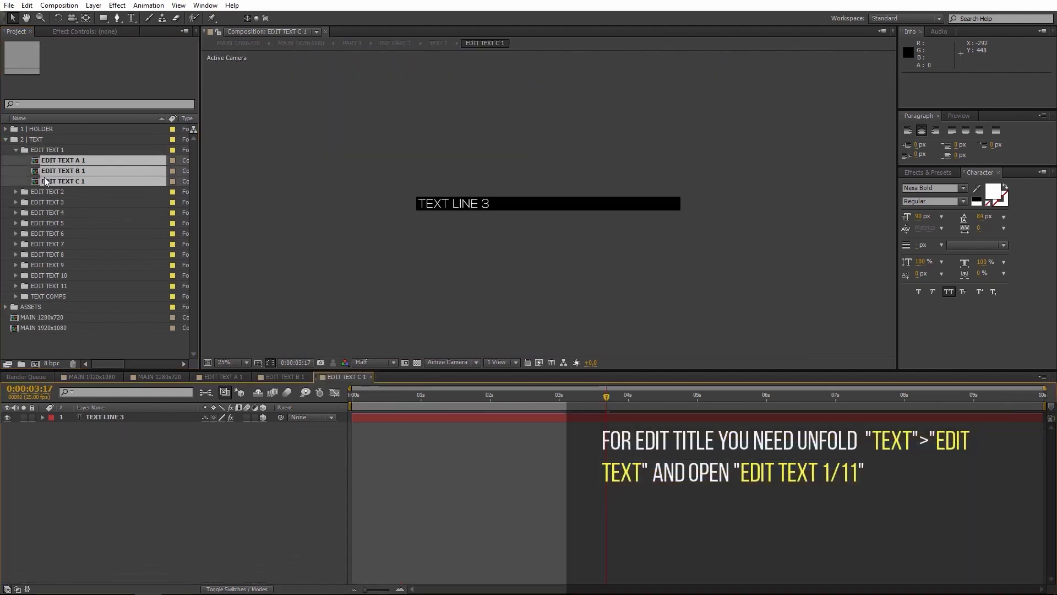
left_click(226, 376)
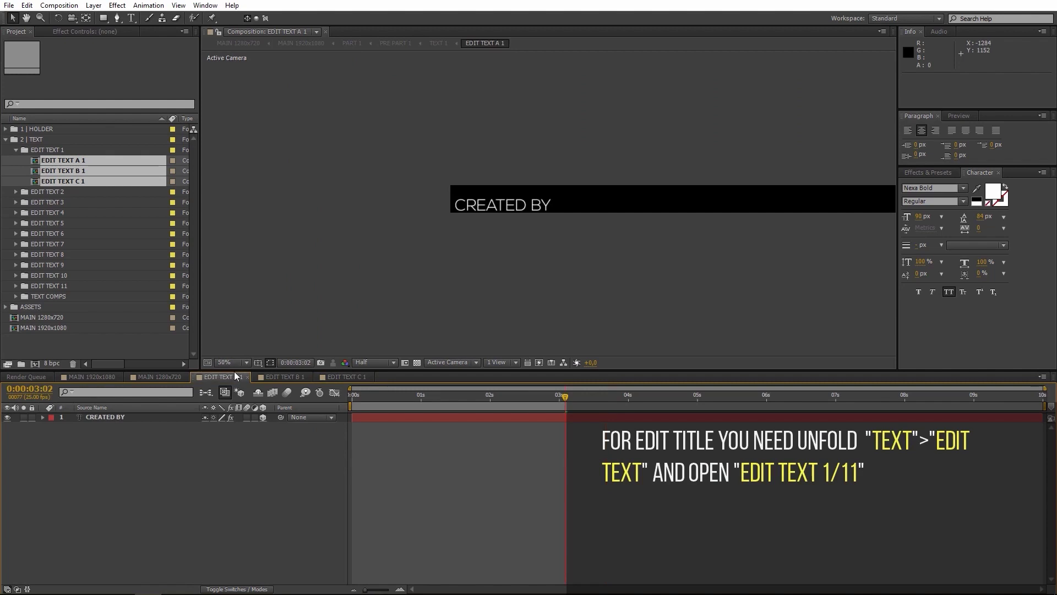
left_click(275, 379)
left_click(339, 378)
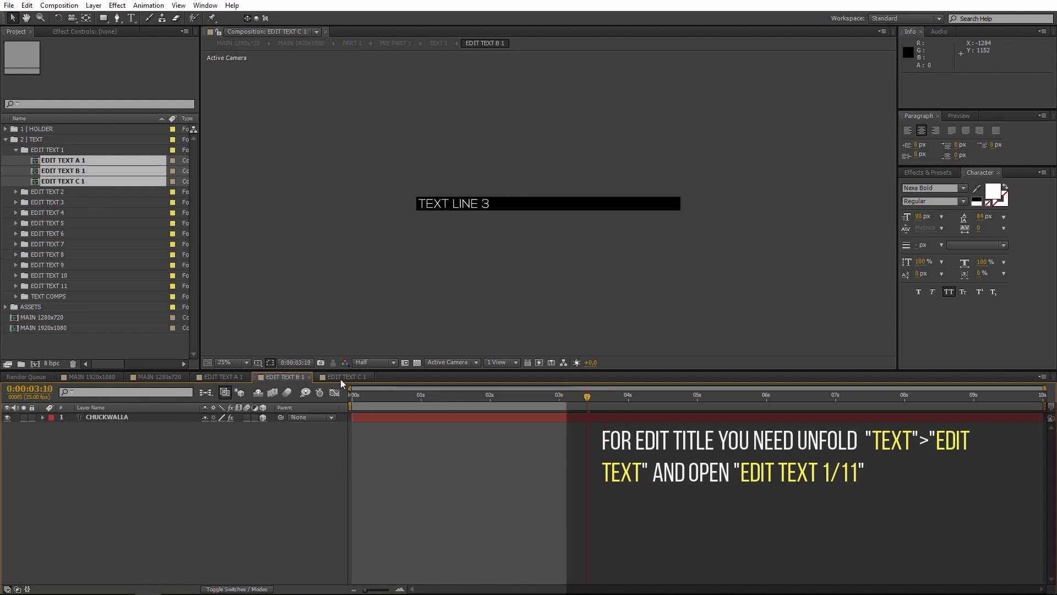
left_click(223, 376)
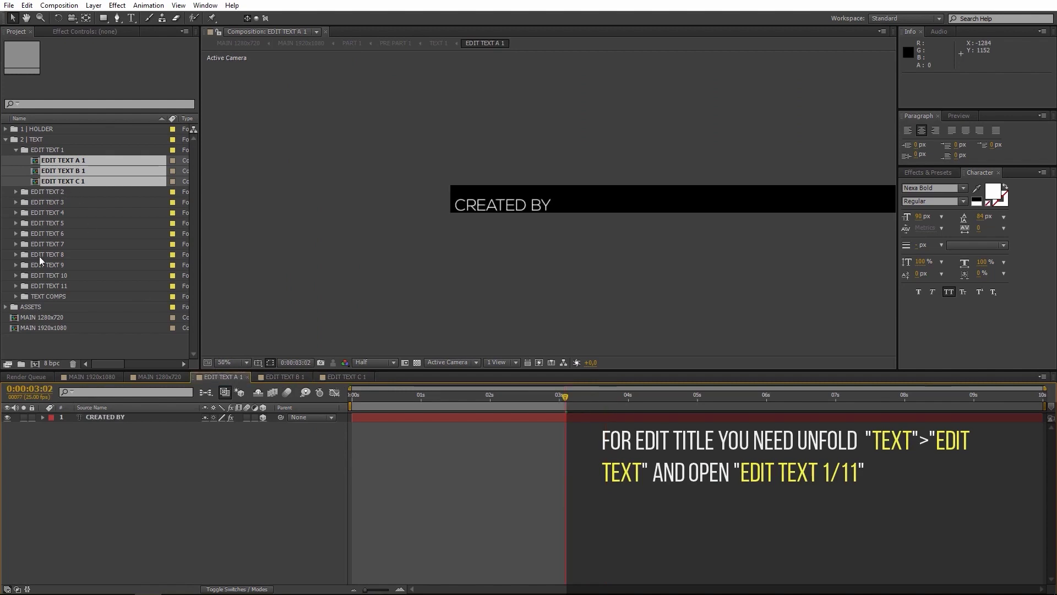
- Expand the TEXT COMPS folder to list TEXT 1–11 and select TEXT 1
left_click(8, 298)
left_click(16, 296)
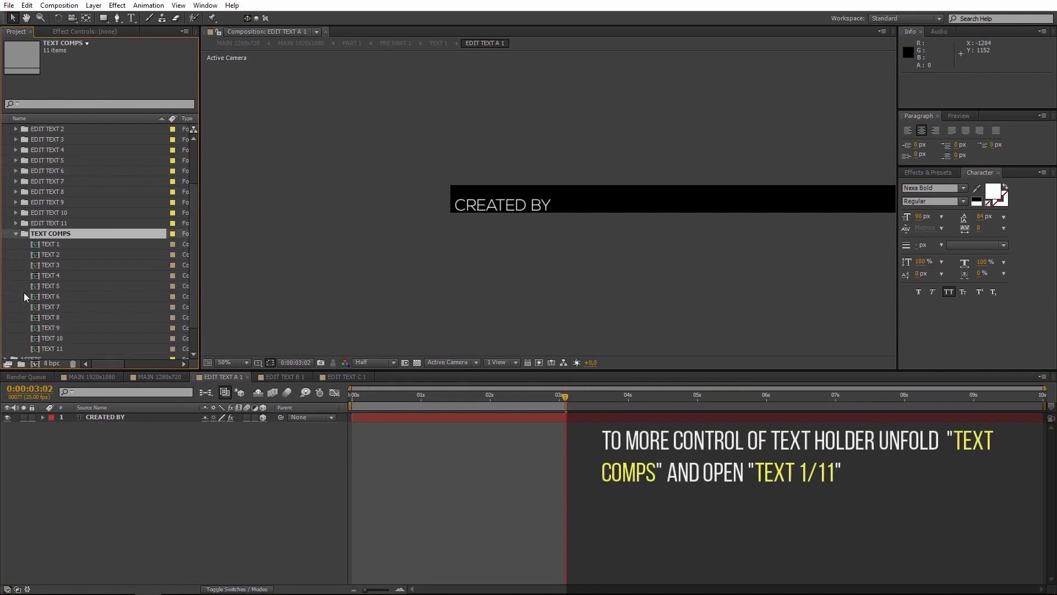
left_click(47, 244)
- Open TEXT 1 and enable layer 13 EDIT TEXT C 1 so TEXT LINE 3 appears under CHUCKWALLA
double_click(53, 243)
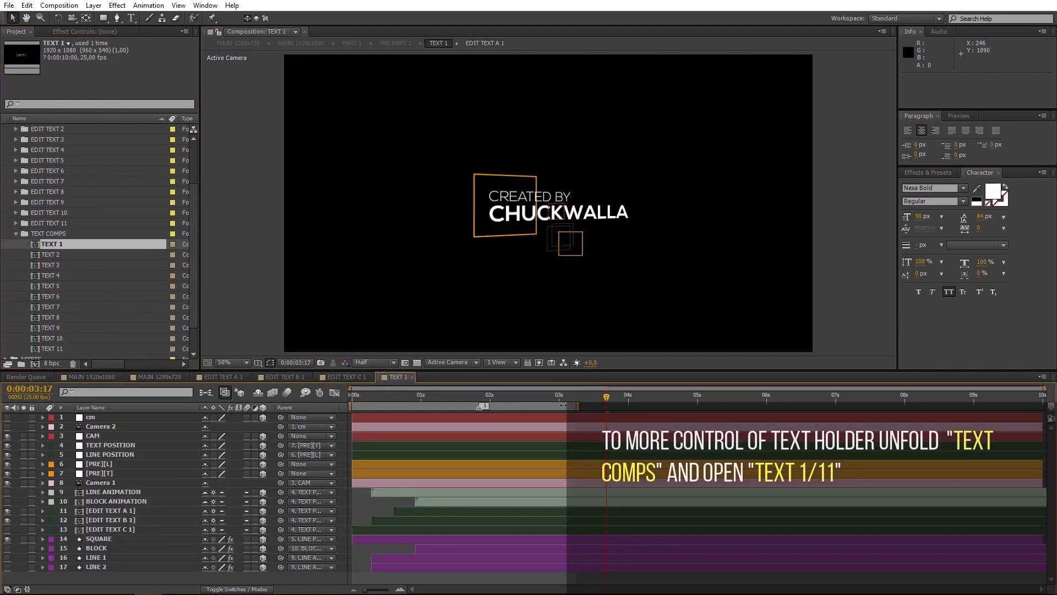
mouse_move(559, 398)
left_mouse_down()
mouse_move(325, 391)
mouse_move(532, 407)
mouse_move(457, 398)
mouse_move(508, 405)
left_mouse_up()
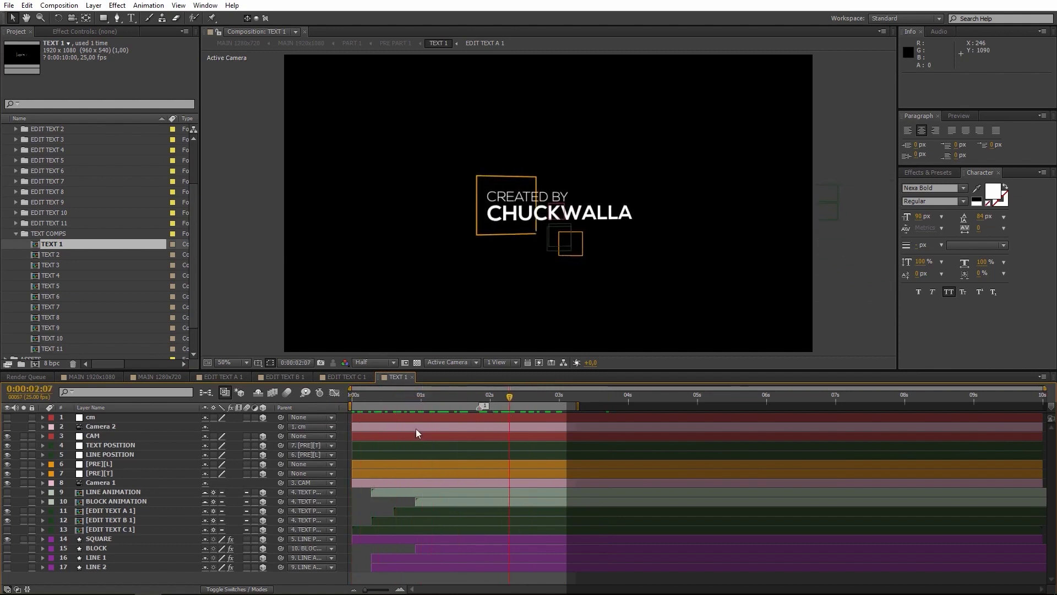
left_click(7, 538)
left_click(8, 529)
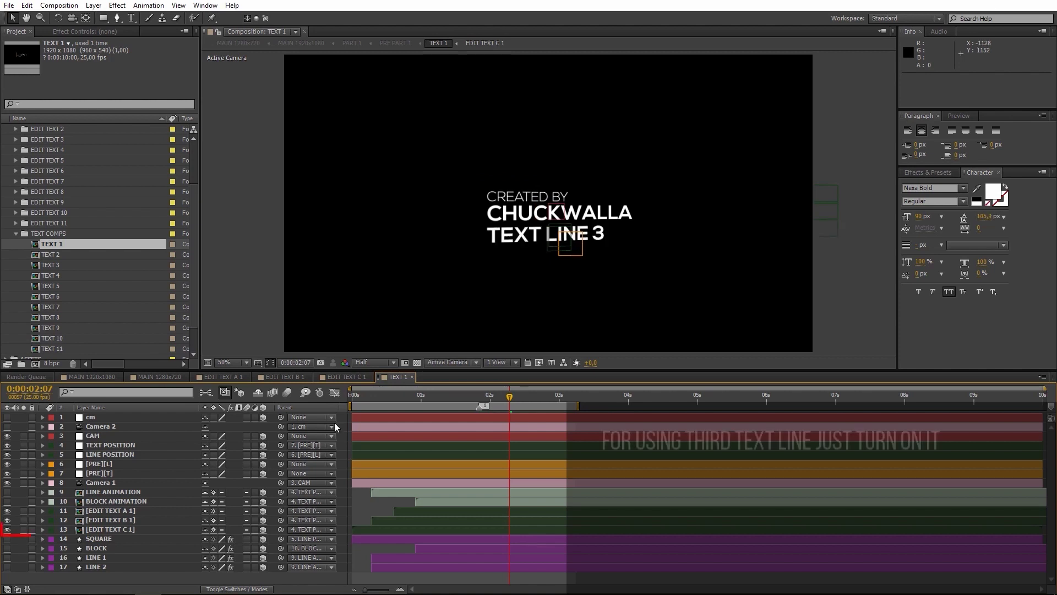
mouse_move(464, 394)
left_mouse_down()
mouse_move(384, 399)
mouse_move(481, 415)
mouse_move(348, 411)
mouse_move(475, 415)
left_mouse_up()
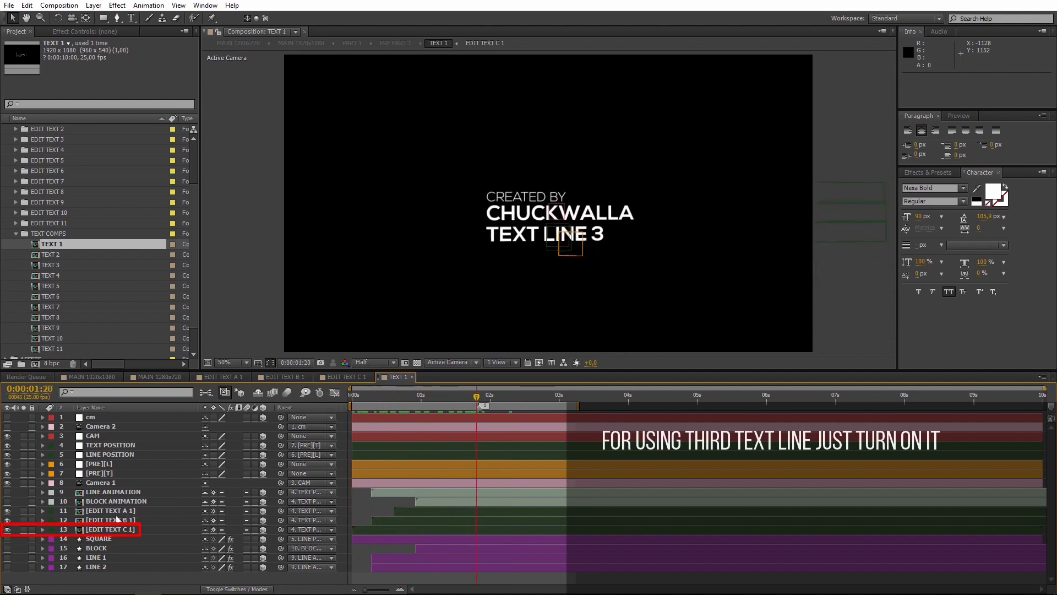
- Hide TEXT LINE 3 and make the SQUARE layer visible as a frame around the title
left_click(6, 529)
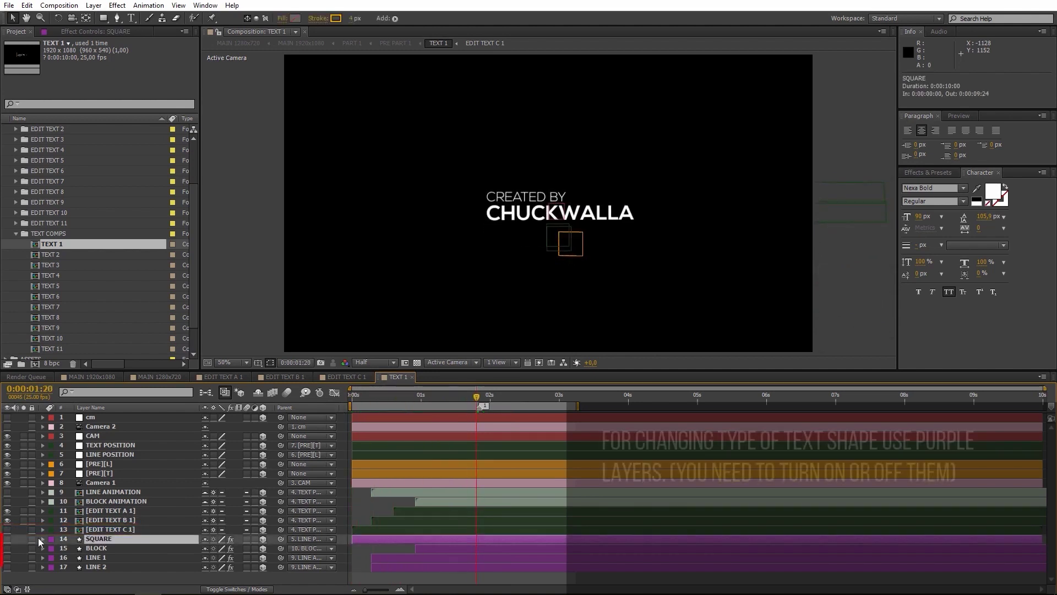
left_click(4, 540)
left_click(6, 539)
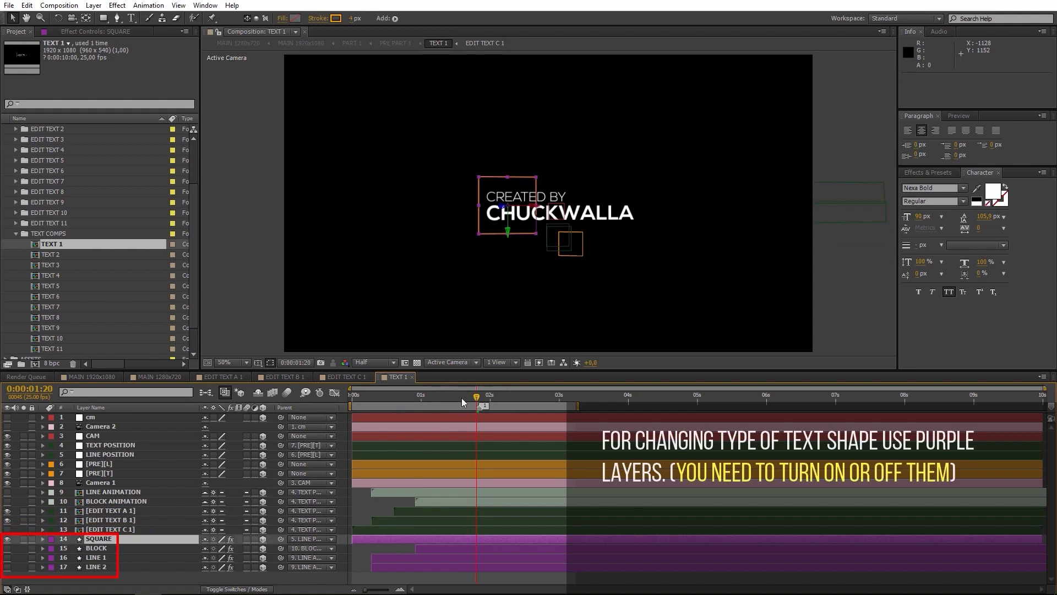
mouse_move(463, 402)
left_mouse_down()
mouse_move(877, 423)
mouse_move(714, 417)
left_mouse_up()
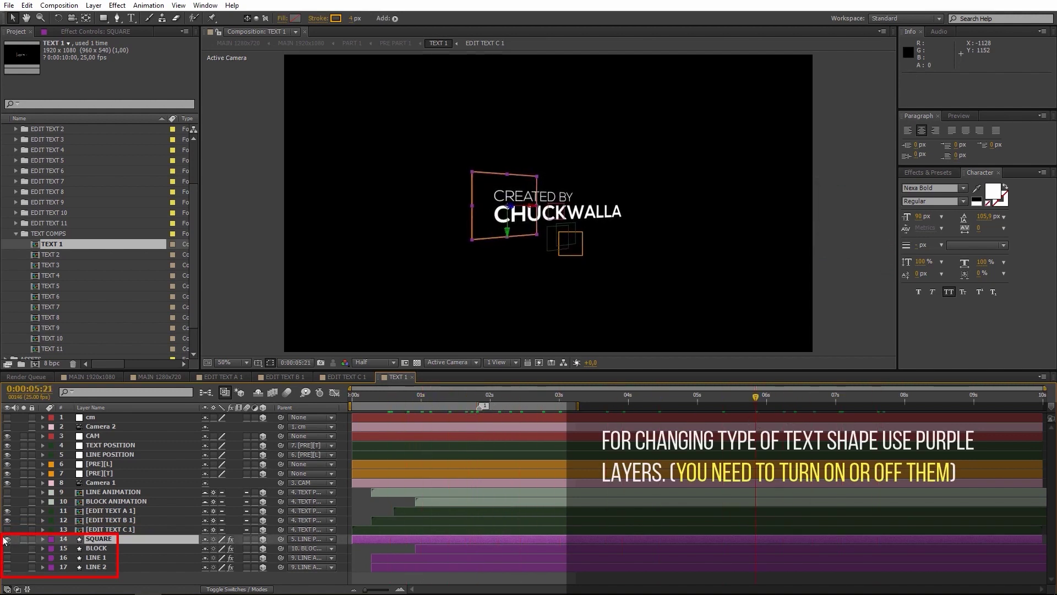
key("F2")
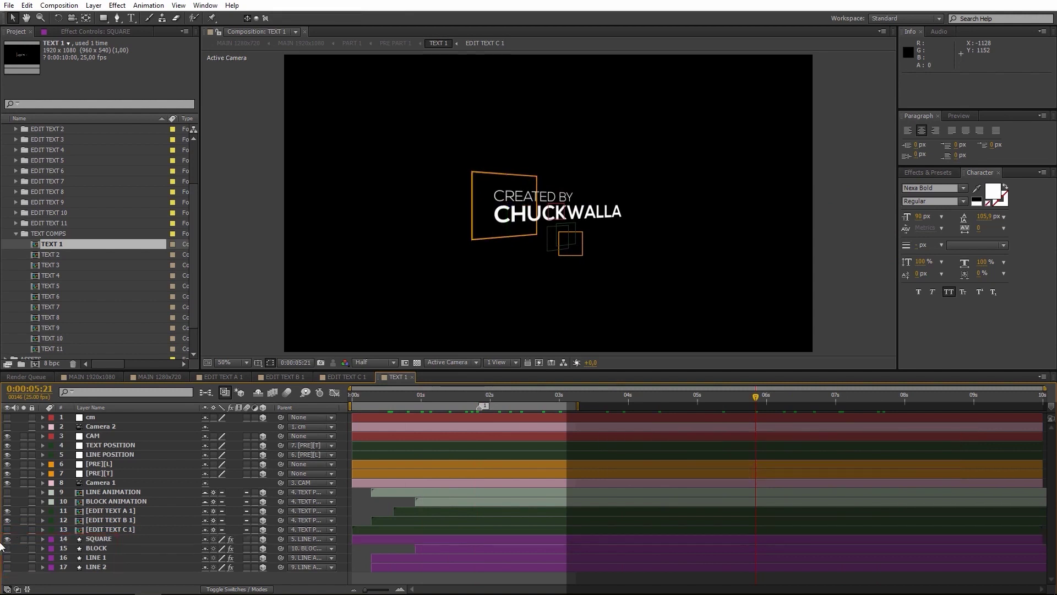
- Try a narrower width and a new position for the square, then undo both
left_click(95, 543)
left_click(103, 32)
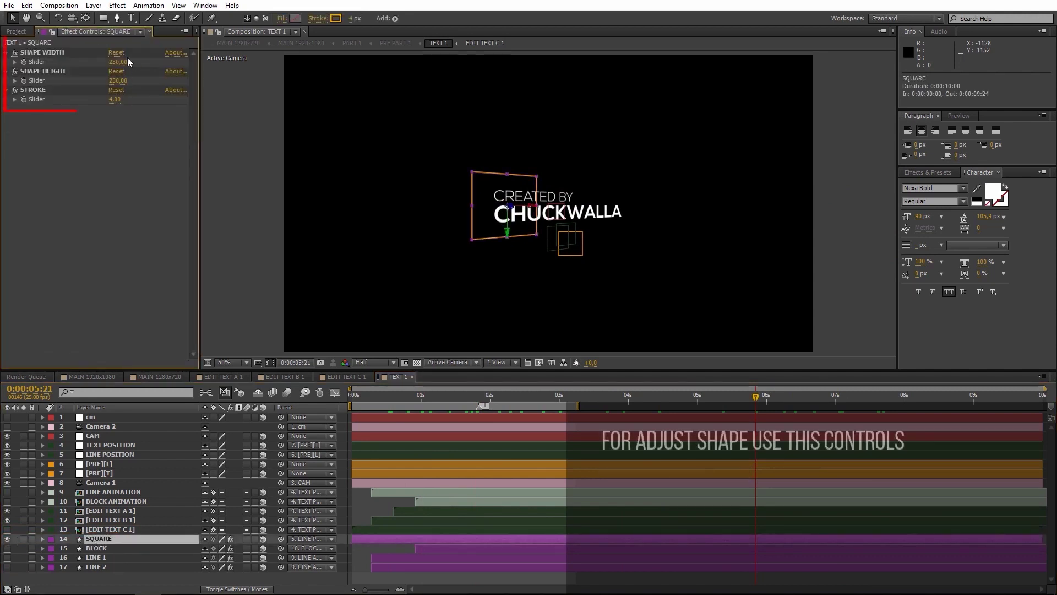
mouse_move(121, 62)
left_mouse_down()
mouse_move(61, 65)
mouse_move(291, 61)
mouse_move(87, 104)
left_mouse_up()
key("ctrl+z")
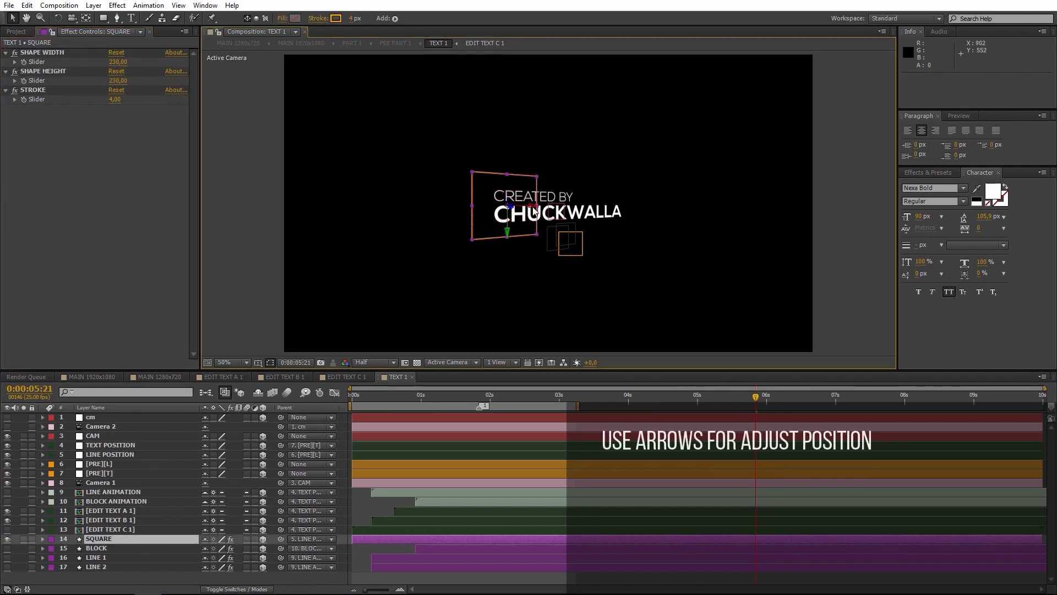
left_click_drag(534, 208, 563, 216)
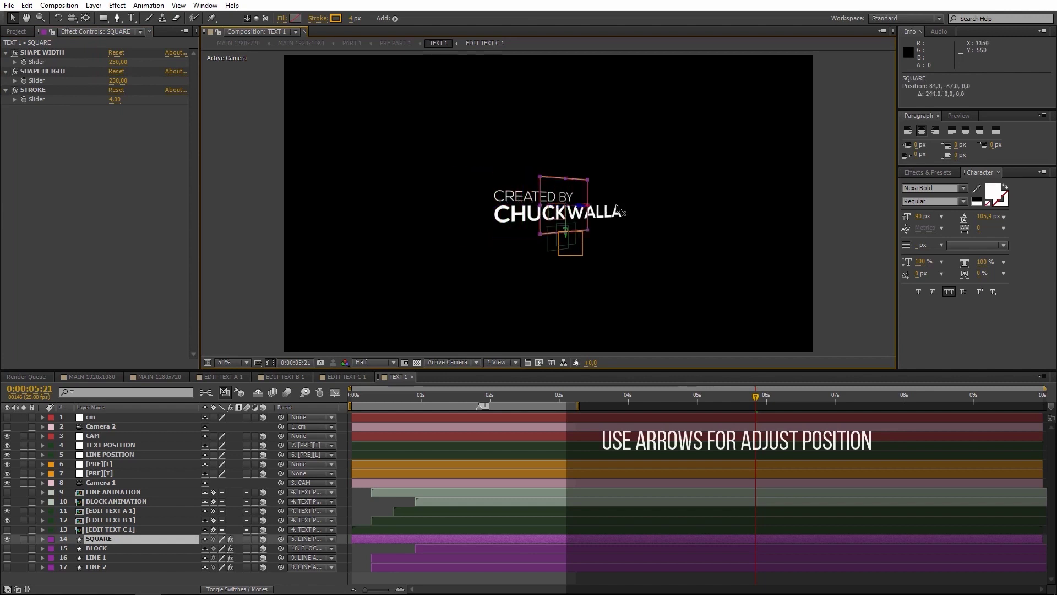
key("ctrl+z")
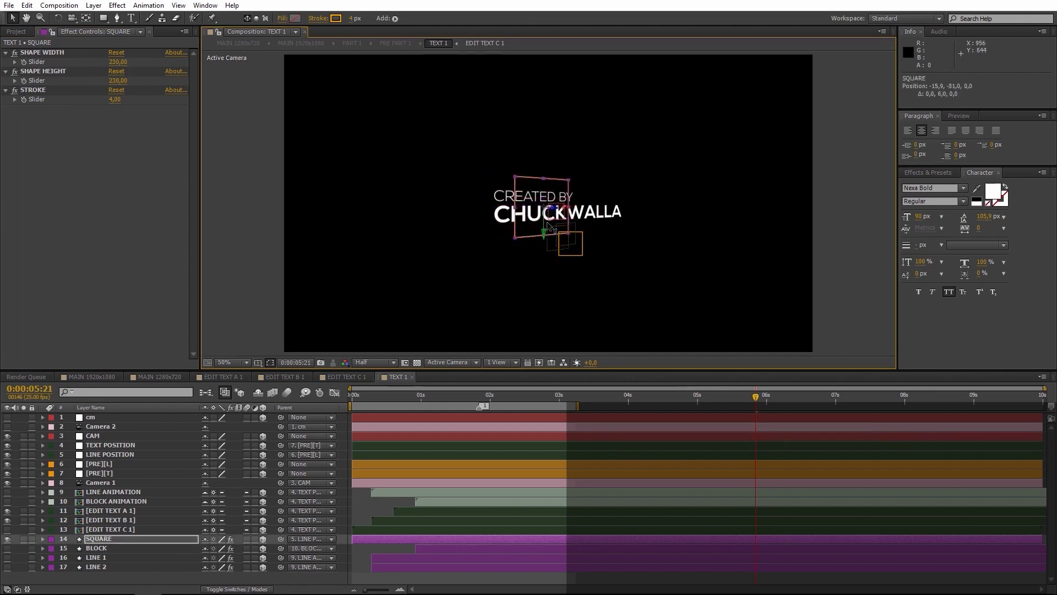
key("ctrl+z")
key("ctrl+z")
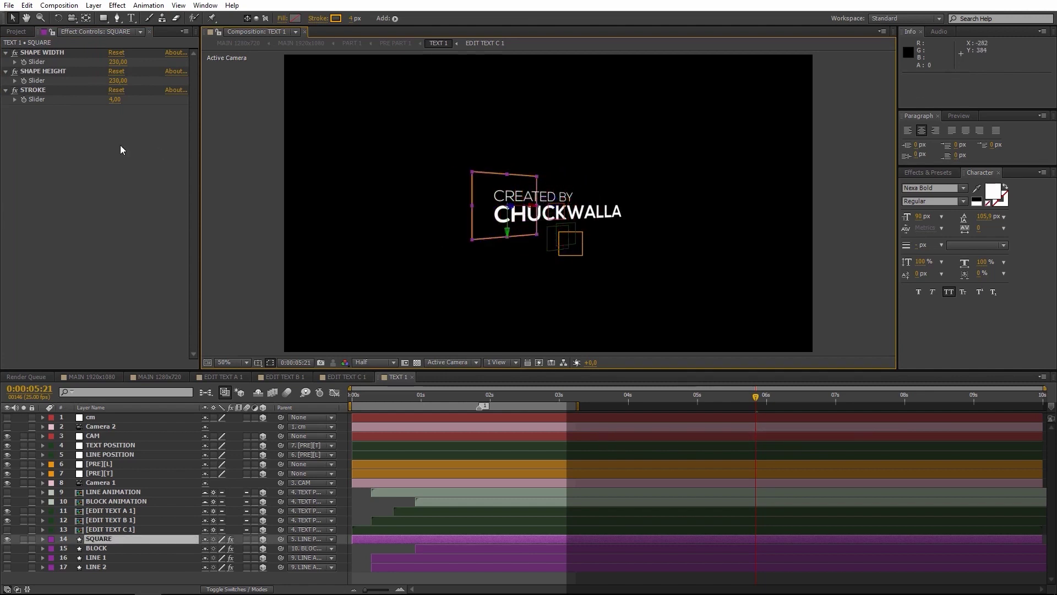
- Preview a 19 stroke on the square outline, then revert it to 4
left_click(120, 144)
left_click_drag(115, 100, 136, 113)
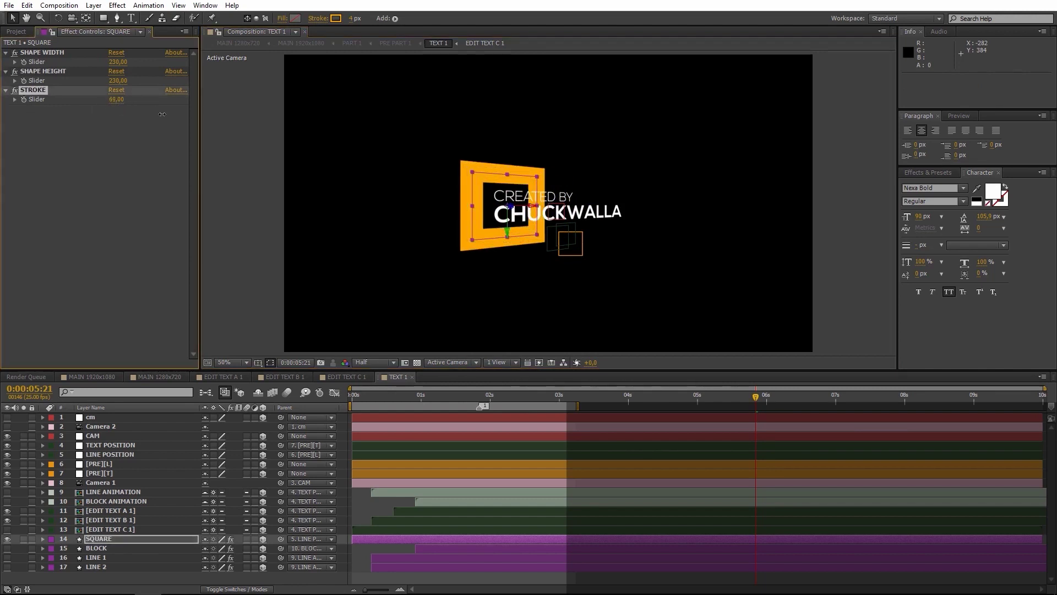
left_click_drag(136, 113, 124, 113)
key("ctrl+z")
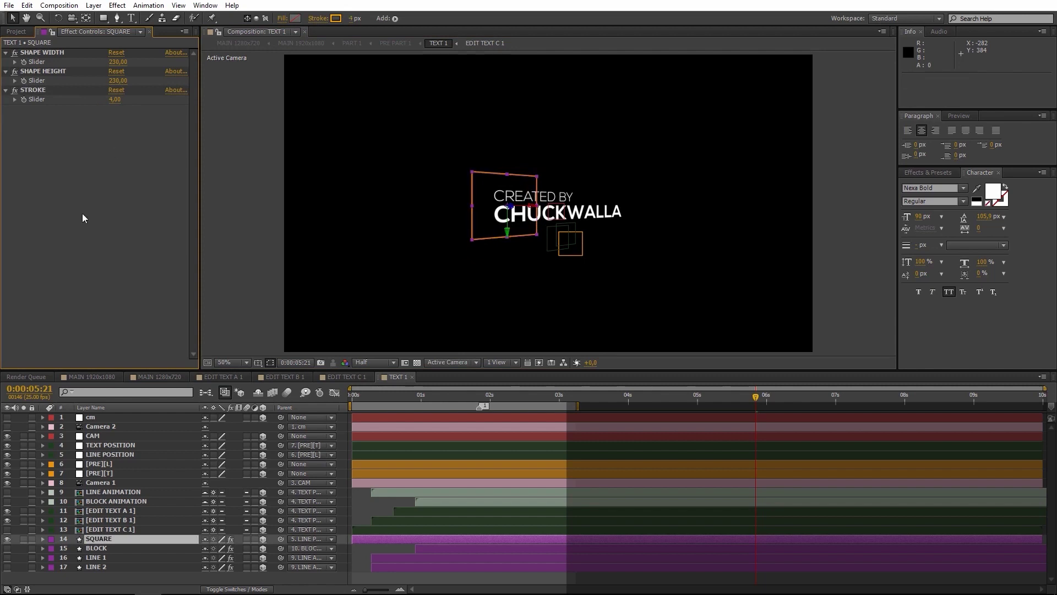
key("F2")
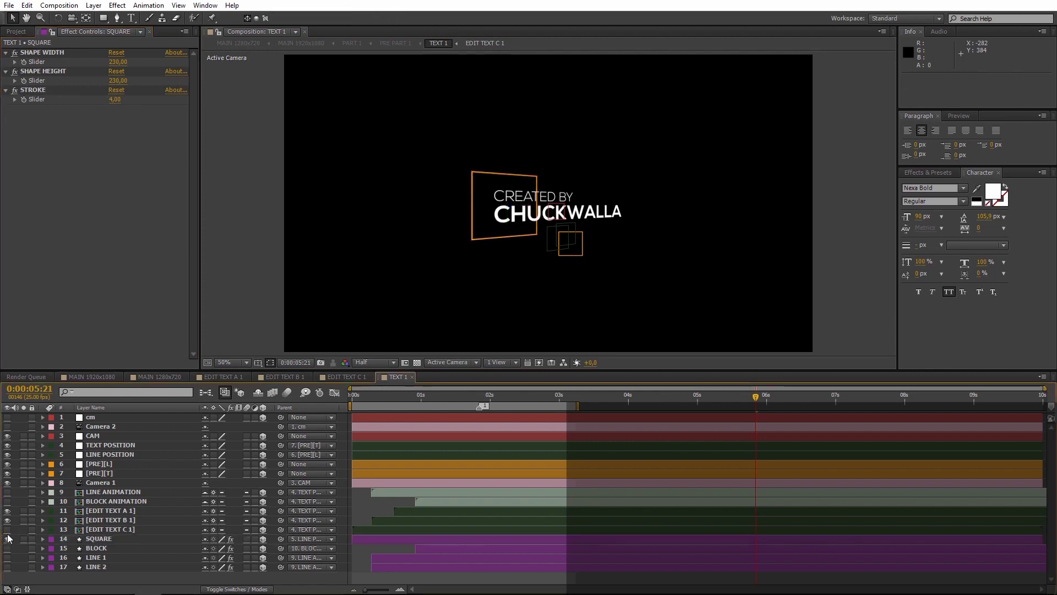
- Hide the SQUARE outline and show the orange BLOCK layer above CREATED BY
left_click(7, 539)
left_click(8, 548)
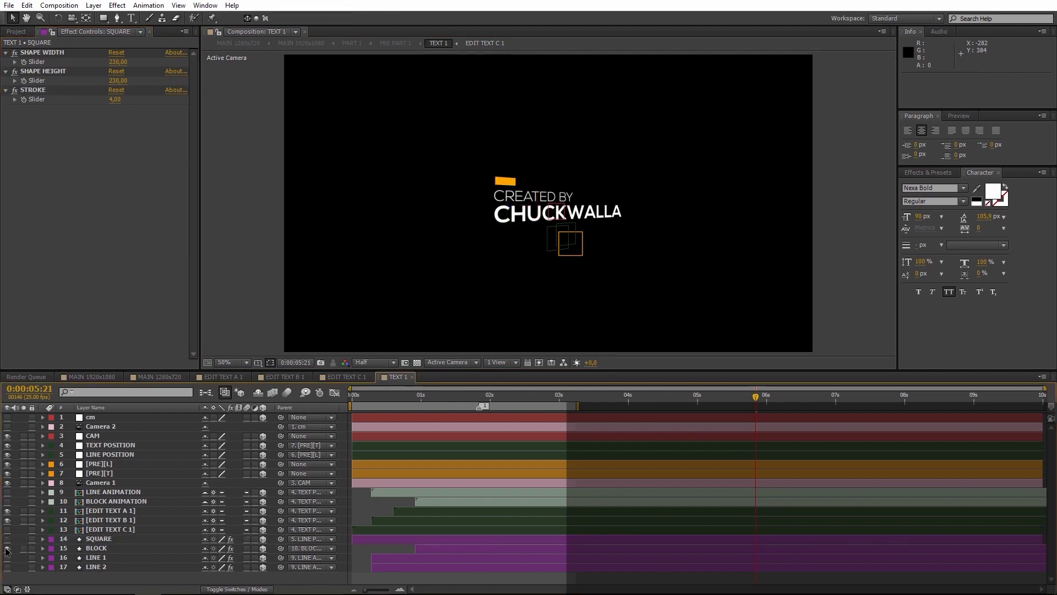
mouse_move(550, 395)
left_mouse_down()
mouse_move(404, 395)
mouse_move(549, 409)
left_mouse_up()
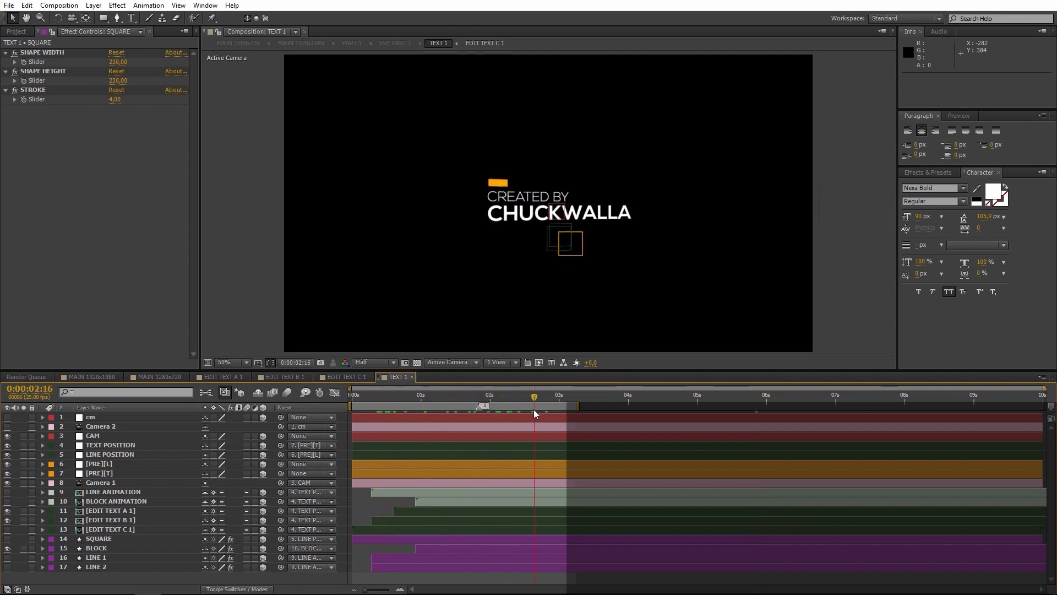
left_click(120, 72)
- Try BLOCK length and stroke width values, then hide BLOCK and show LINE 1
key("ctrl+z")
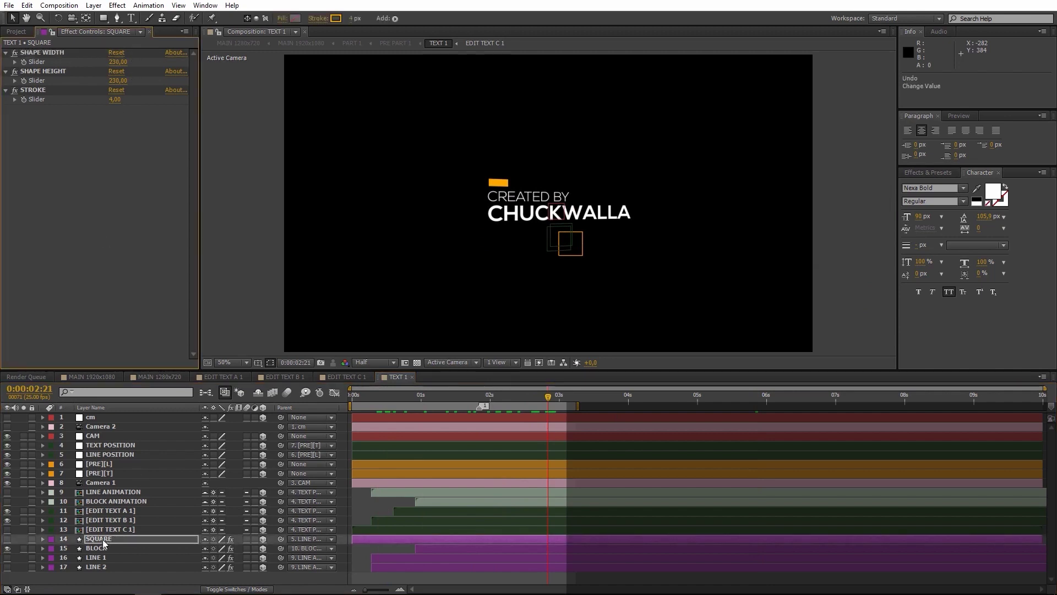
left_click(102, 548)
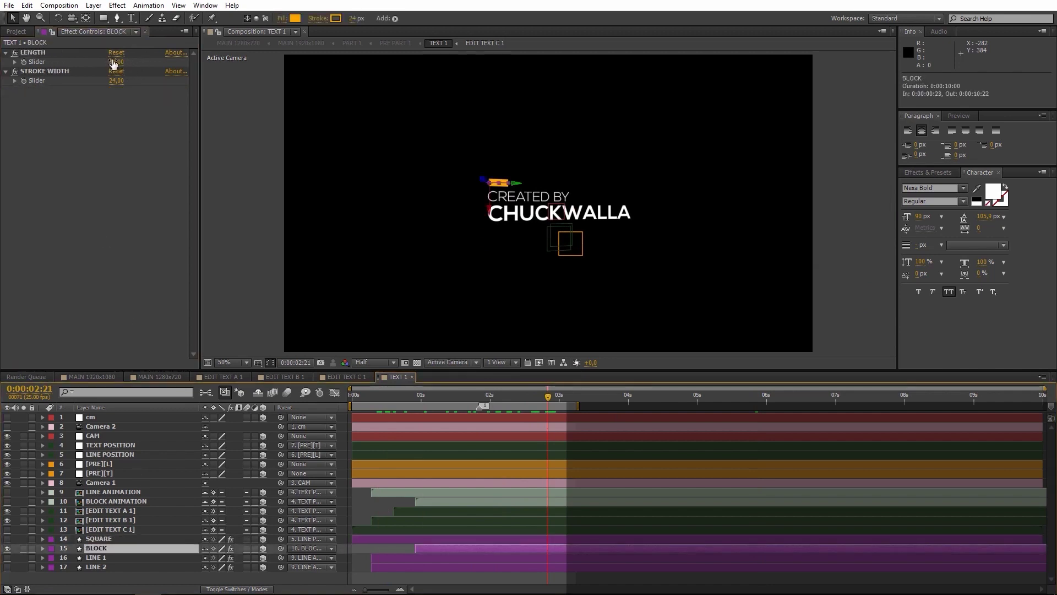
left_click_drag(116, 62, 236, 76)
key("ctrl+z")
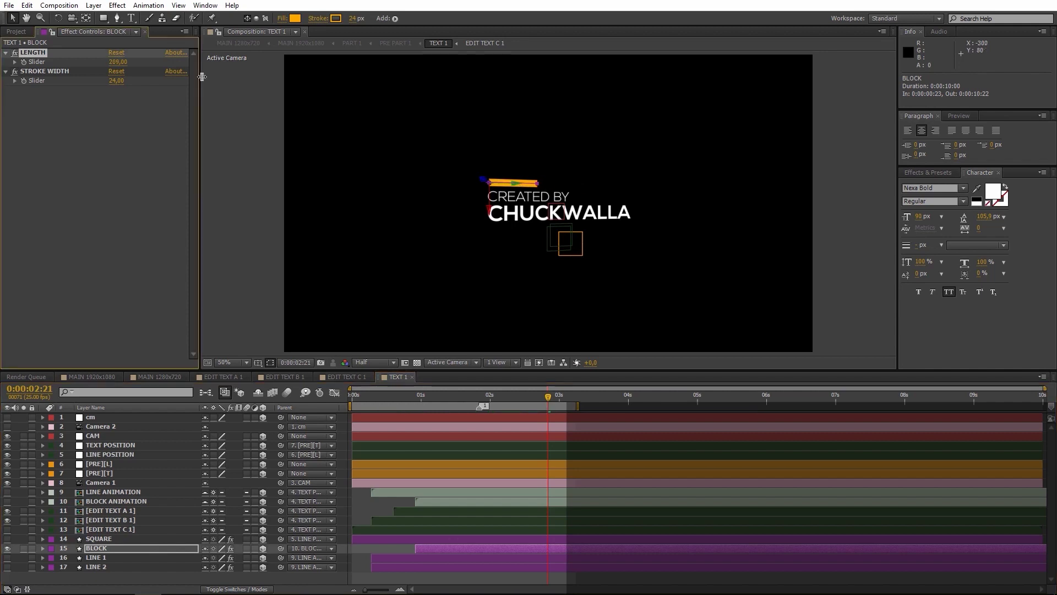
mouse_move(107, 81)
left_mouse_down()
mouse_move(68, 87)
mouse_move(136, 100)
left_mouse_up()
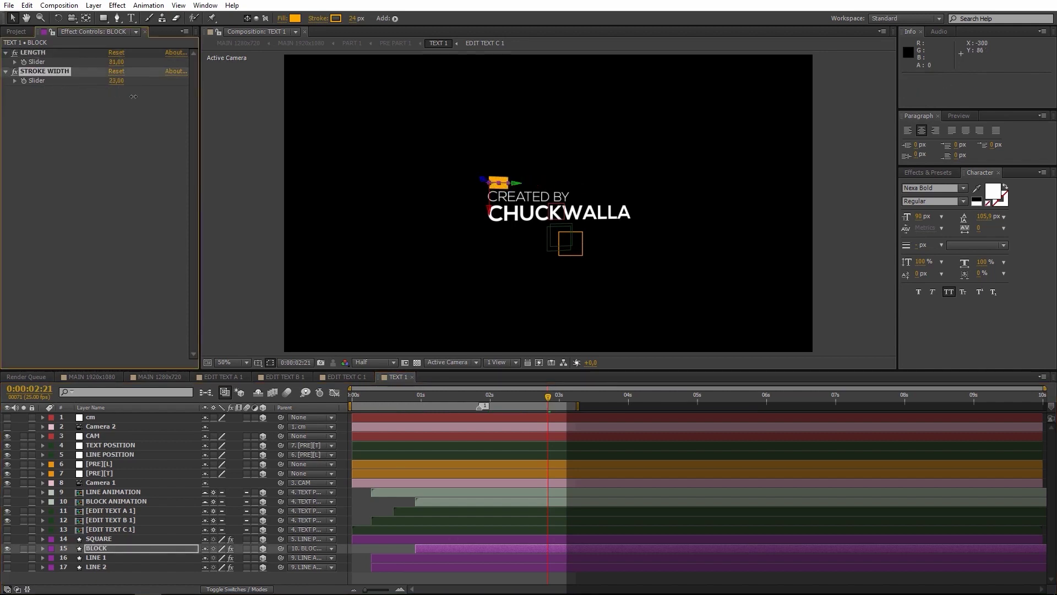
left_click(136, 101)
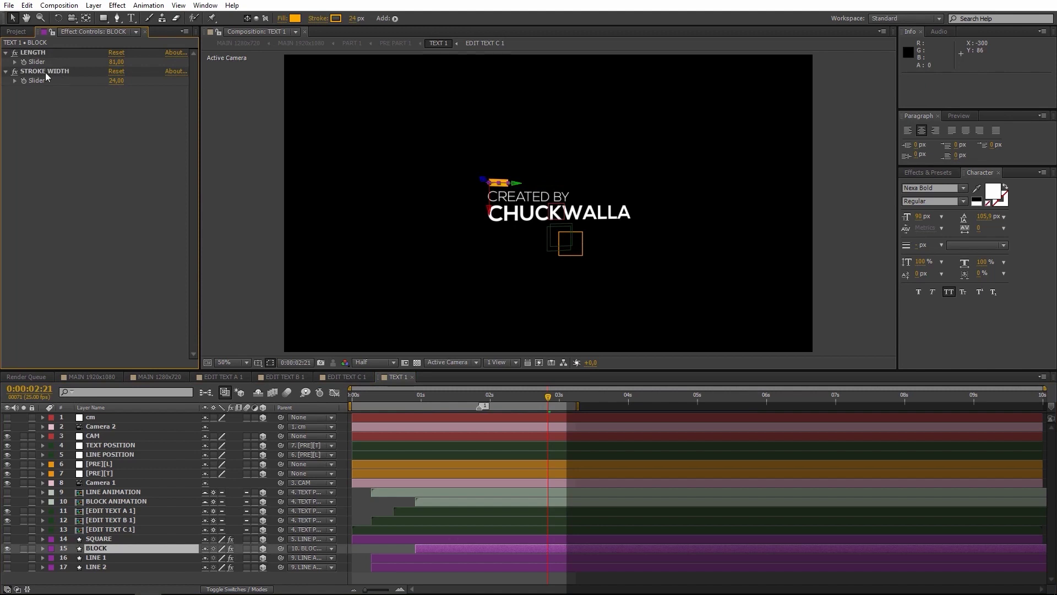
left_click(7, 548)
left_click(7, 557)
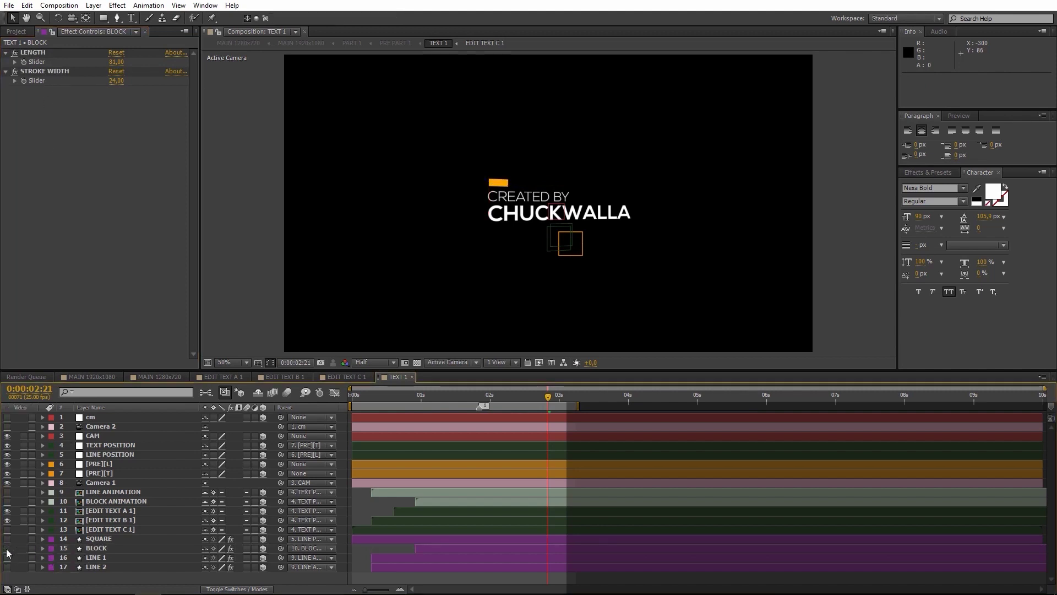
- Try LINE 1 stroke width and length values, resetting the length to 125
left_click(104, 558)
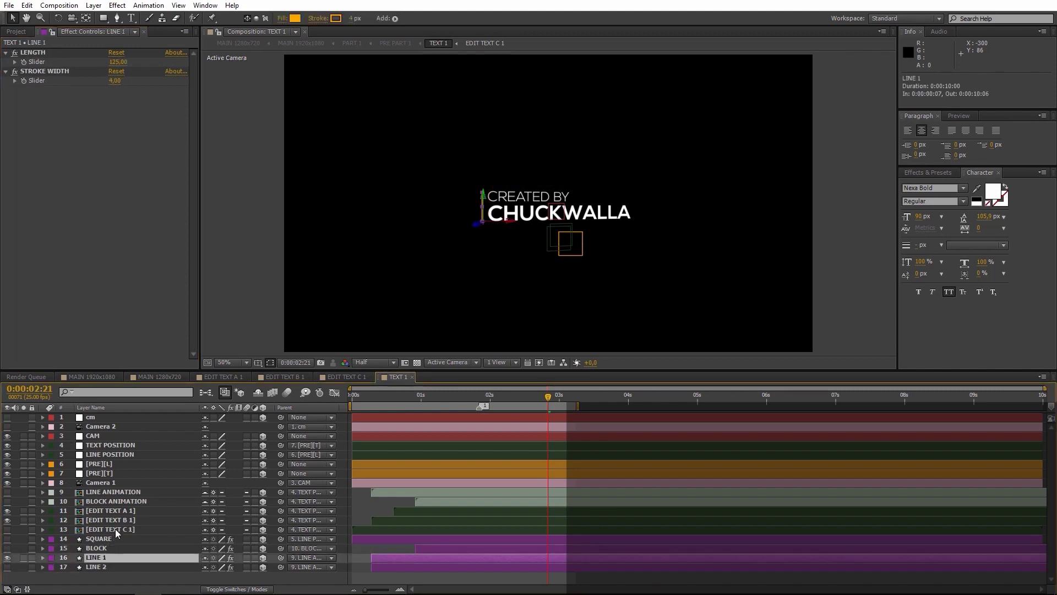
key("F2")
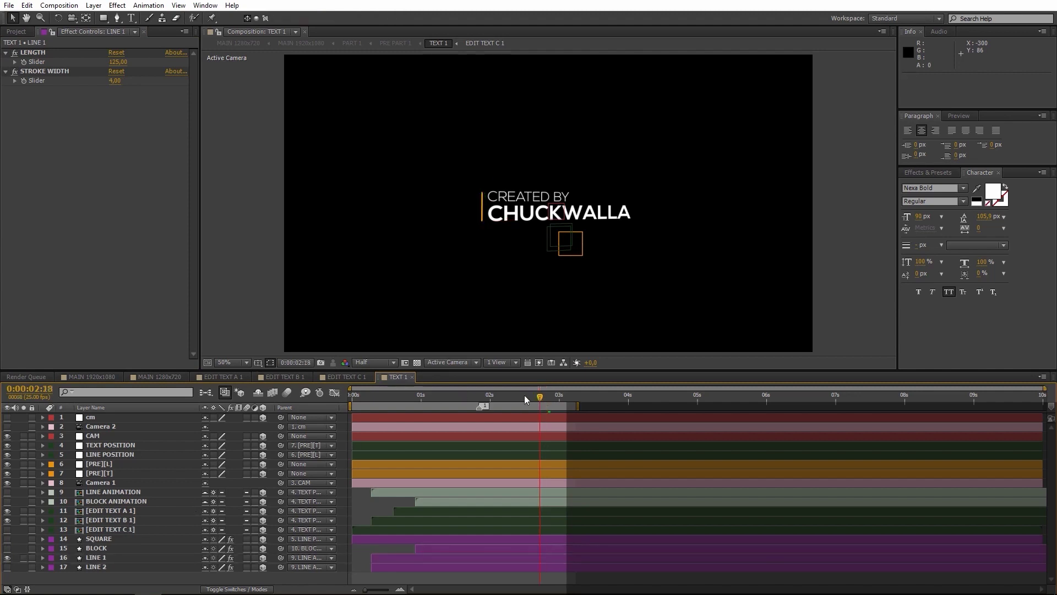
mouse_move(549, 397)
left_mouse_down()
mouse_move(367, 421)
mouse_move(509, 435)
left_mouse_up()
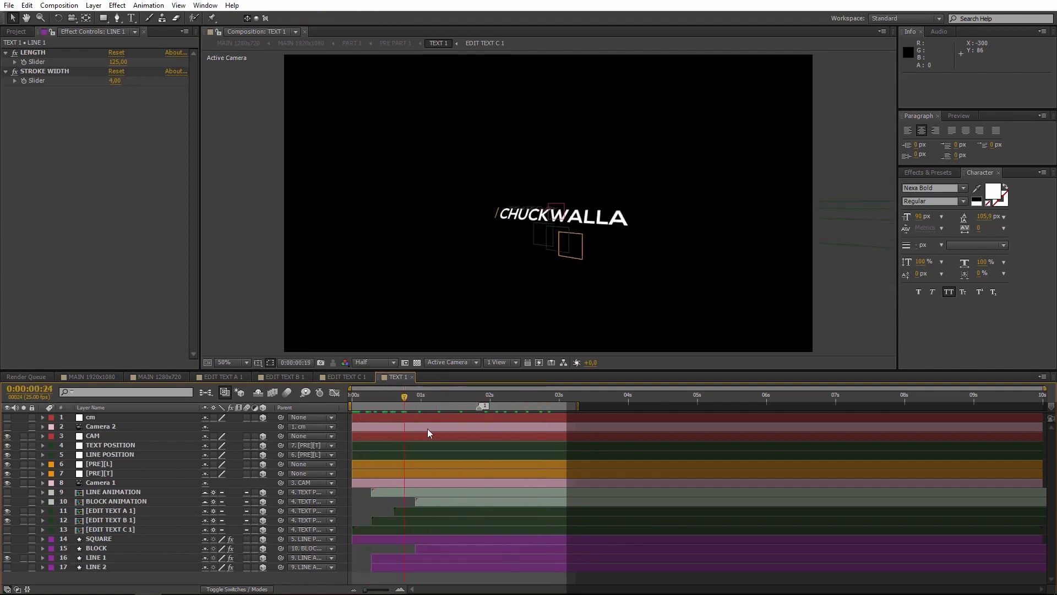
left_click(106, 559)
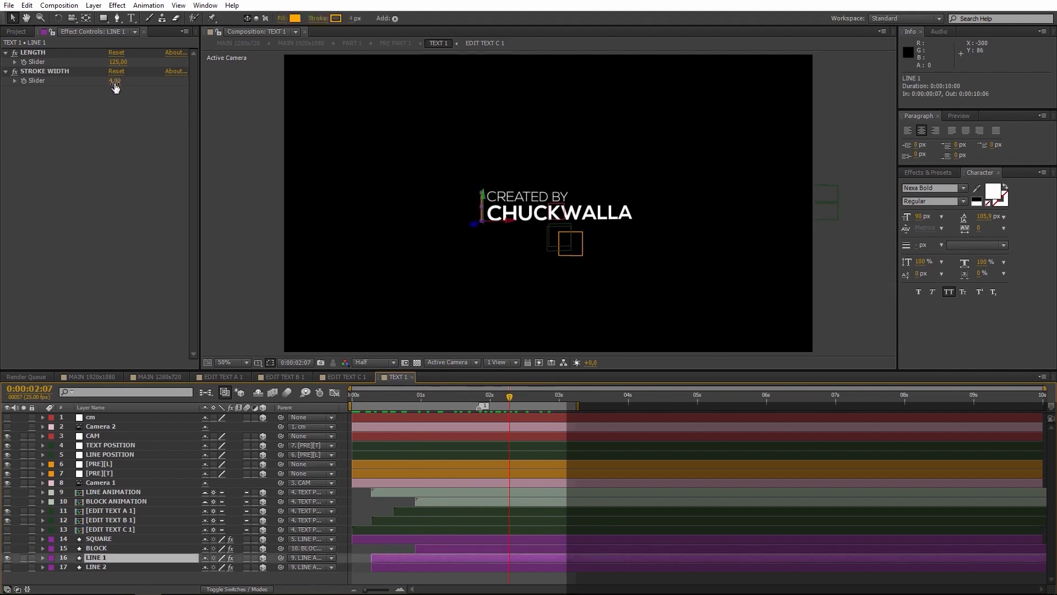
left_click_drag(114, 83, 135, 87)
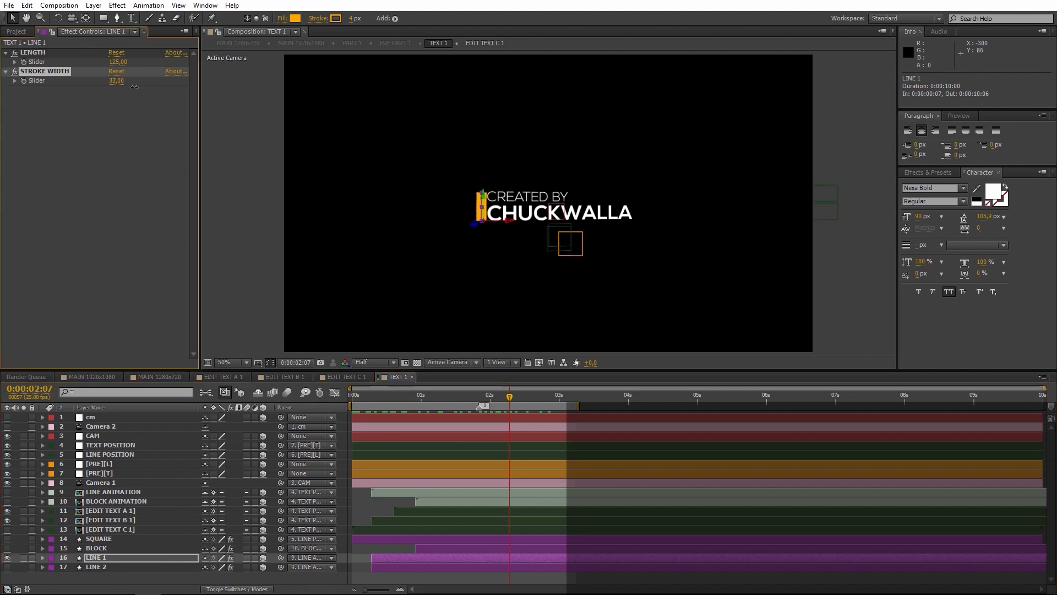
key("ctrl+z")
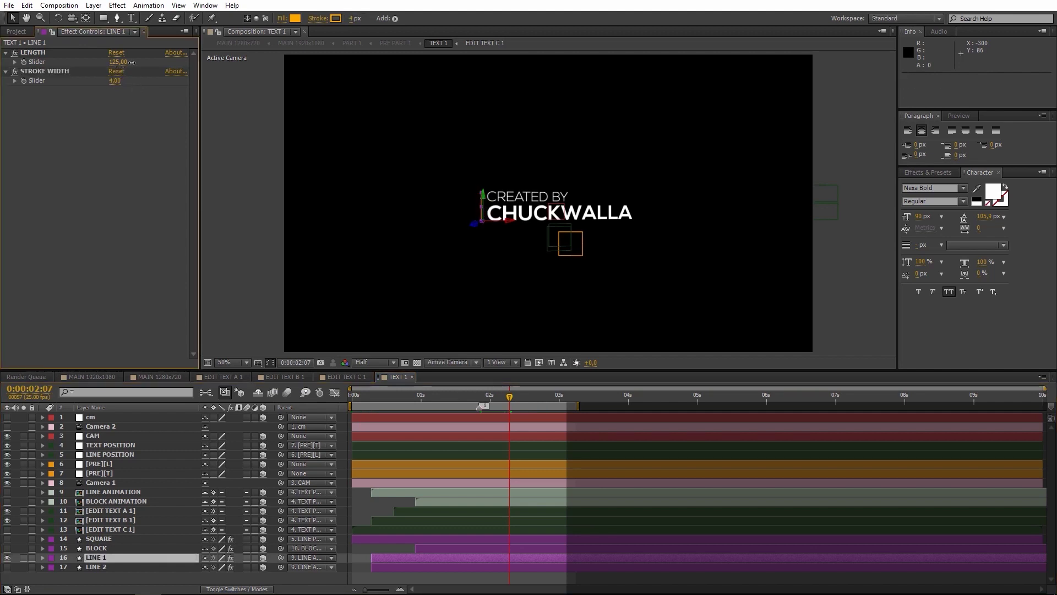
left_click_drag(132, 63, 189, 51)
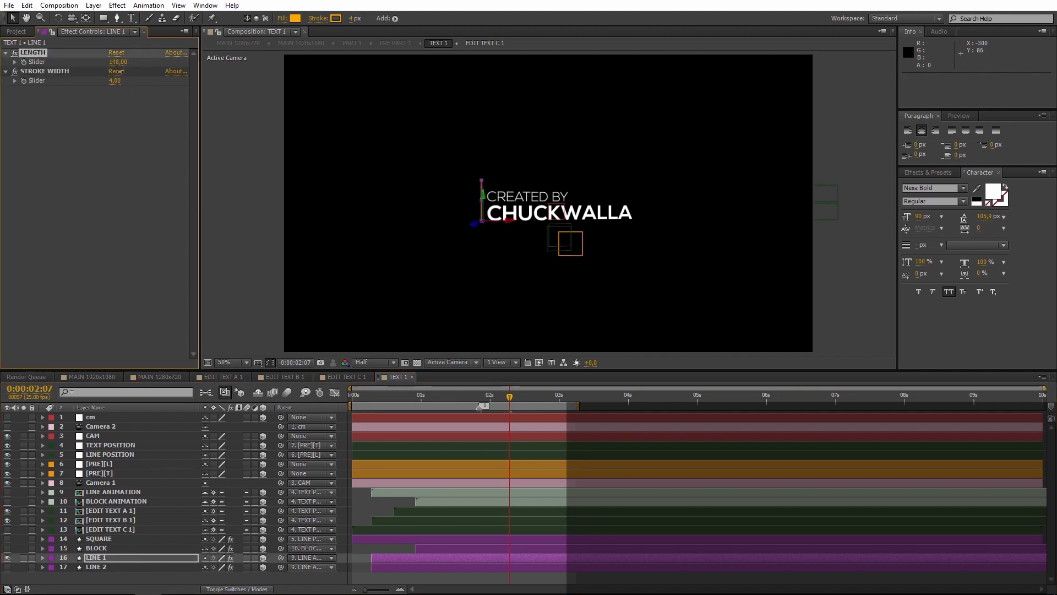
left_click_drag(118, 62, 77, 81)
left_click_drag(164, 72, 220, 72)
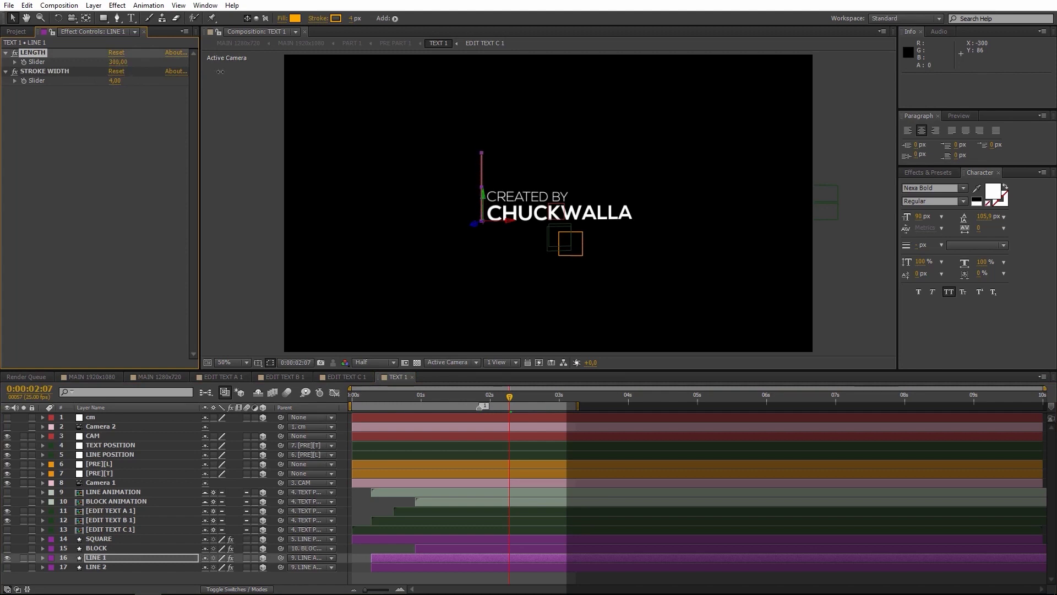
left_click_drag(108, 91, 112, 130)
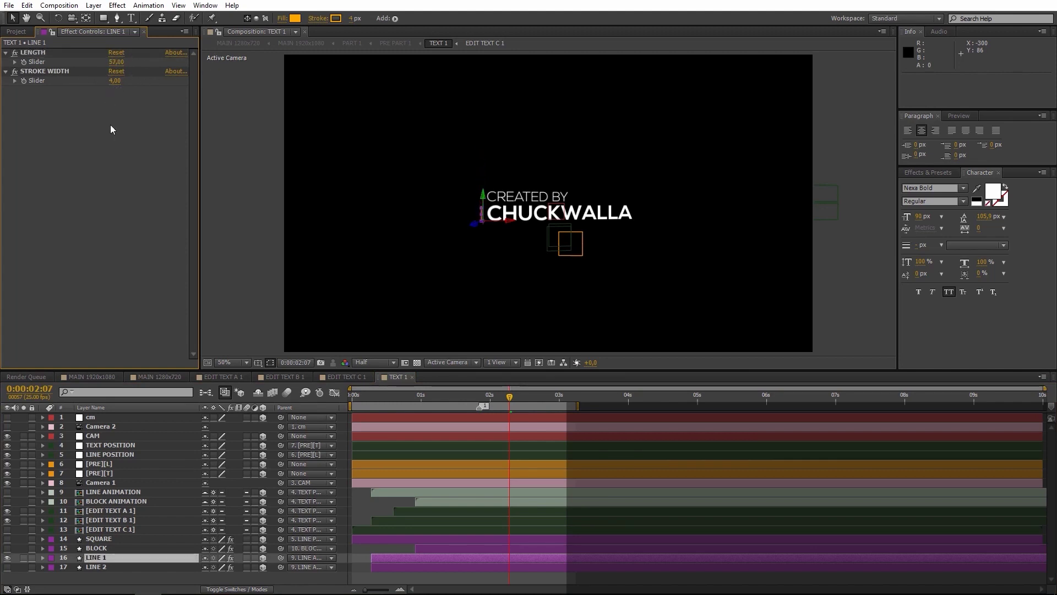
key("F2")
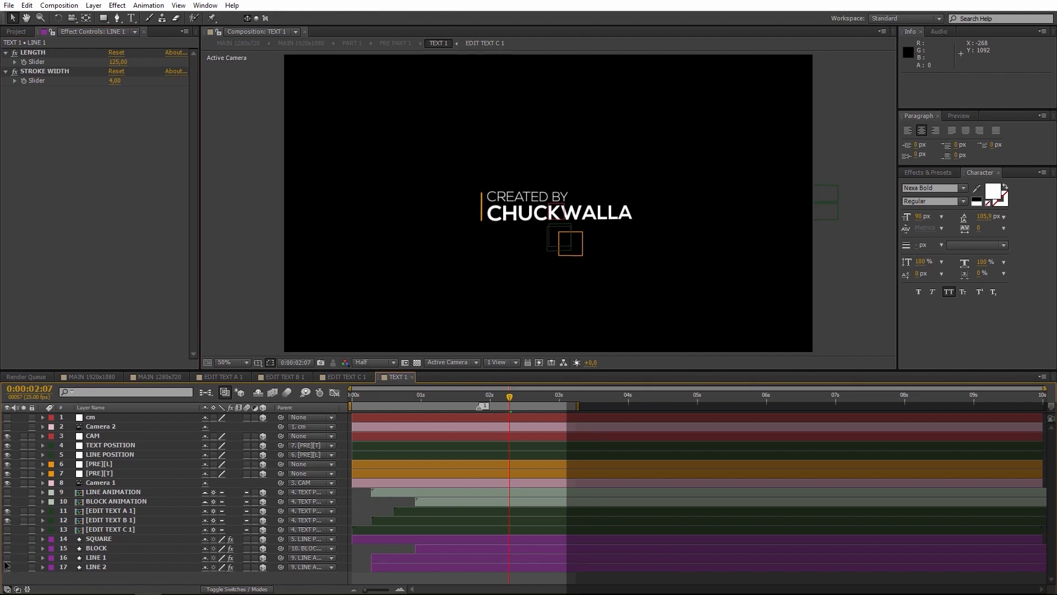
- Turn on LINE 2 to show the orange underline beneath CHUCKWALLA
left_click(6, 566)
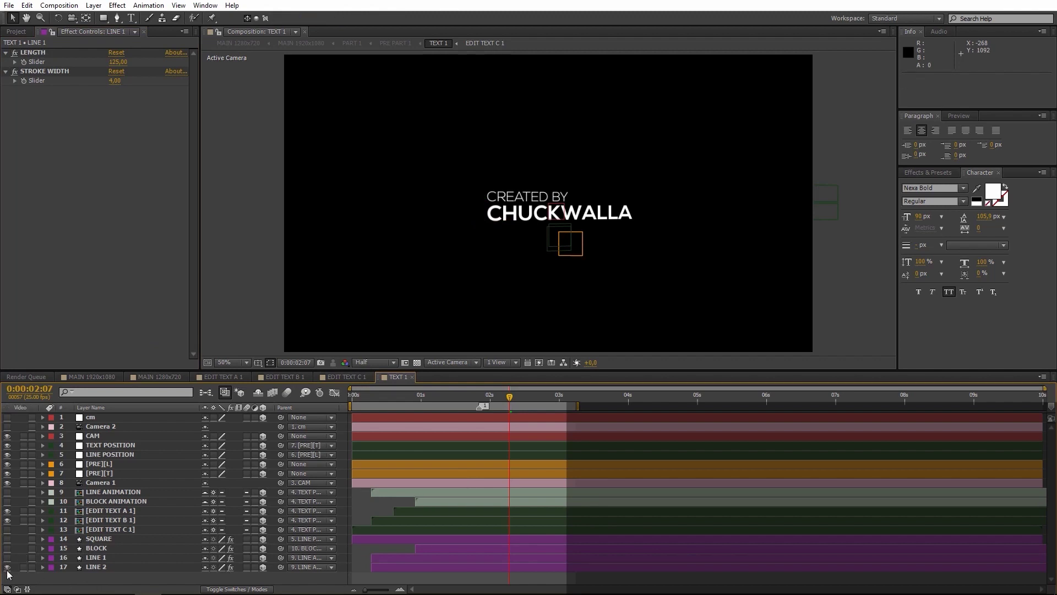
left_click(96, 567)
key("F2")
mouse_move(462, 397)
left_mouse_down()
mouse_move(394, 397)
mouse_move(372, 418)
mouse_move(474, 420)
left_mouse_up()
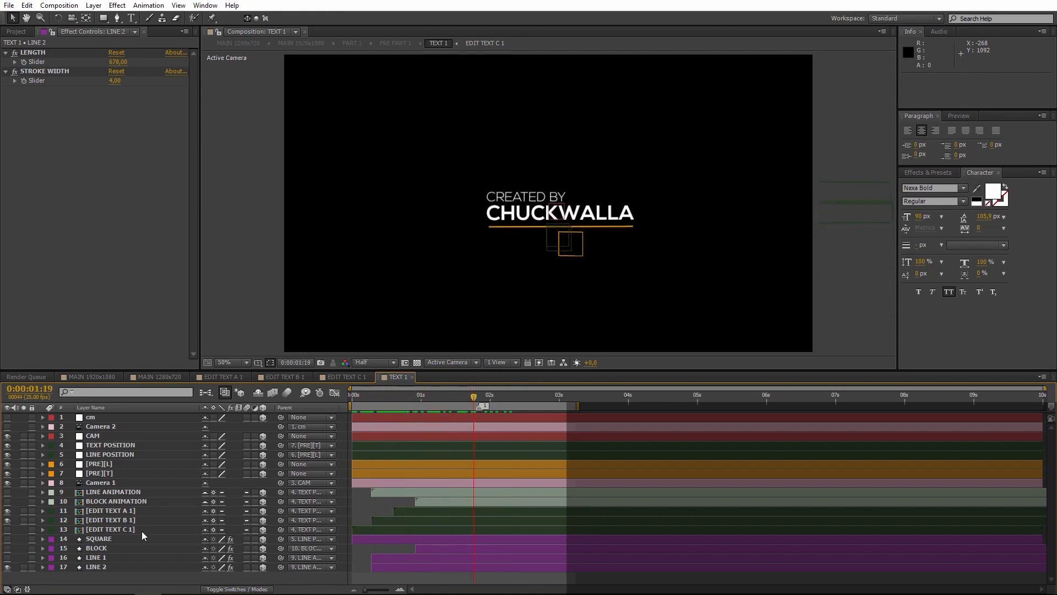
- Scrub LINE 2's stroke width and length sliders, returning the underline length to 678
left_click(99, 567)
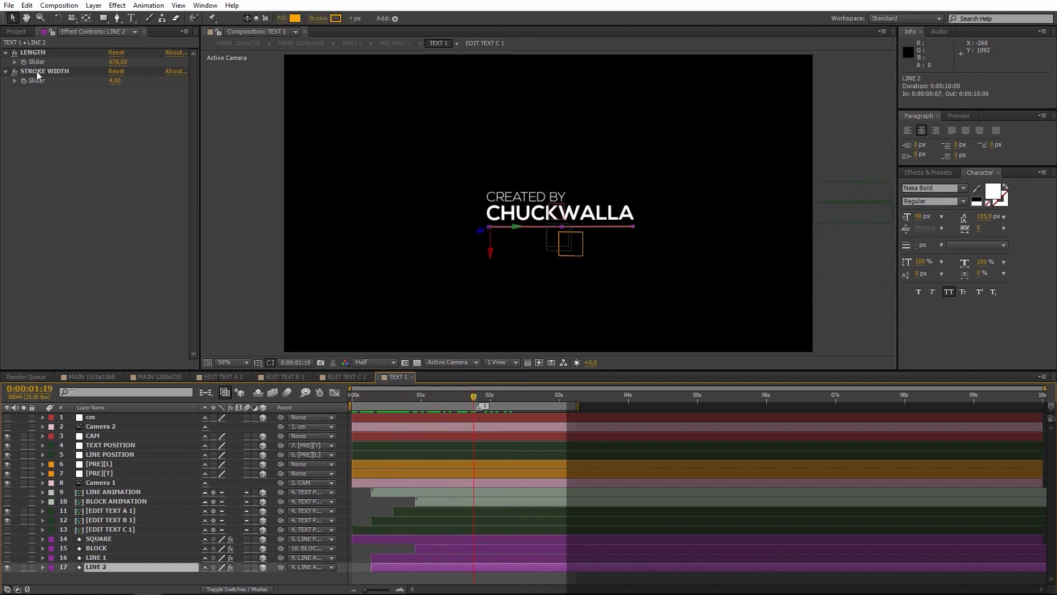
mouse_move(114, 80)
left_mouse_down()
mouse_move(118, 93)
mouse_move(143, 98)
left_mouse_up()
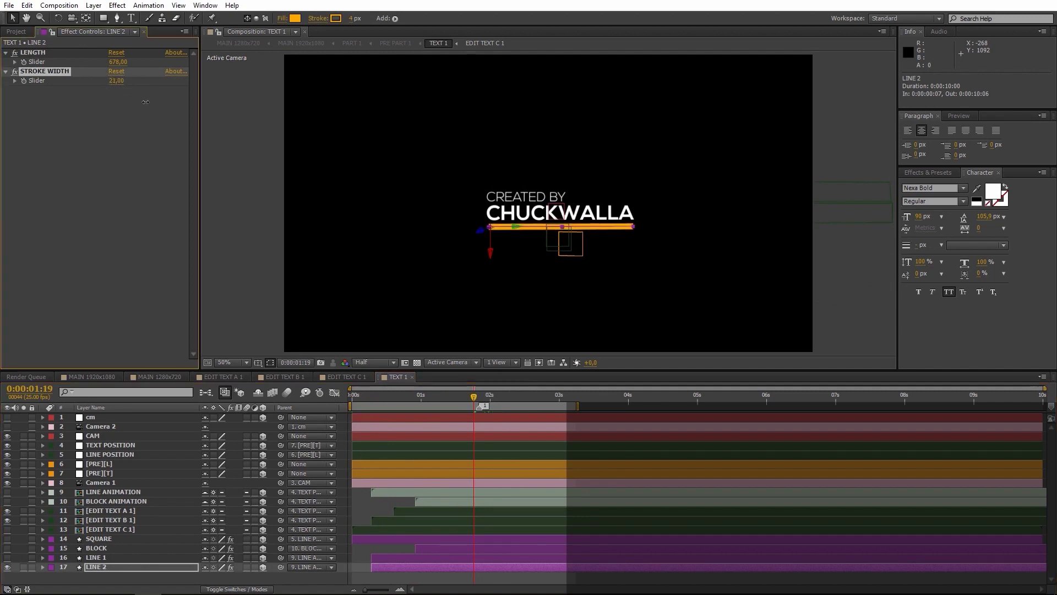
mouse_move(117, 63)
left_mouse_down()
mouse_move(80, 82)
mouse_move(95, 69)
mouse_move(487, 85)
left_mouse_up()
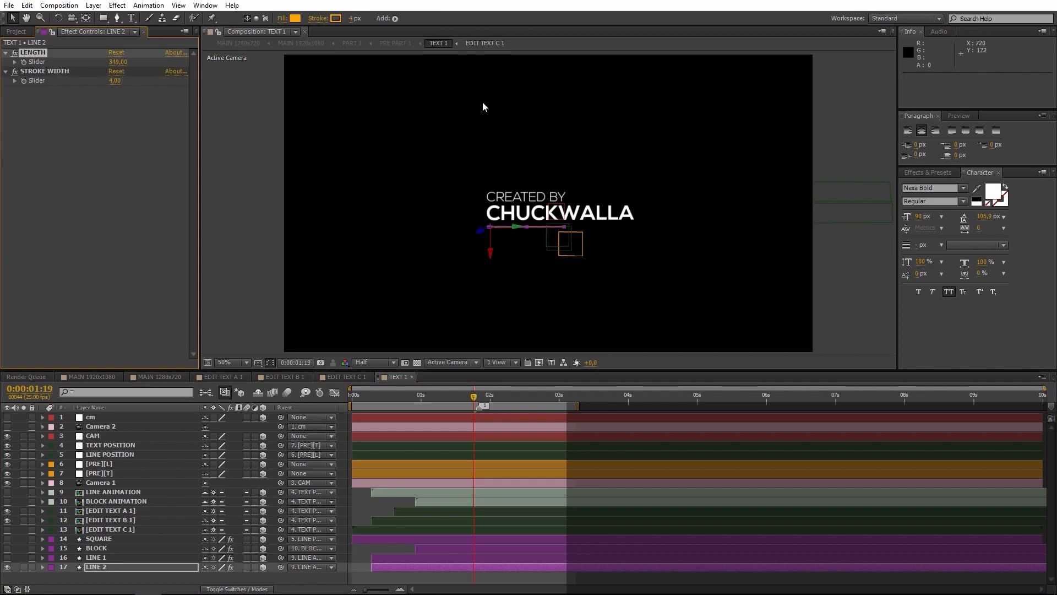
left_click_drag(487, 85, 524, 447)
- Replay the underline animation, then hide LINE 2 and show the SQUARE outline again
left_click(523, 447)
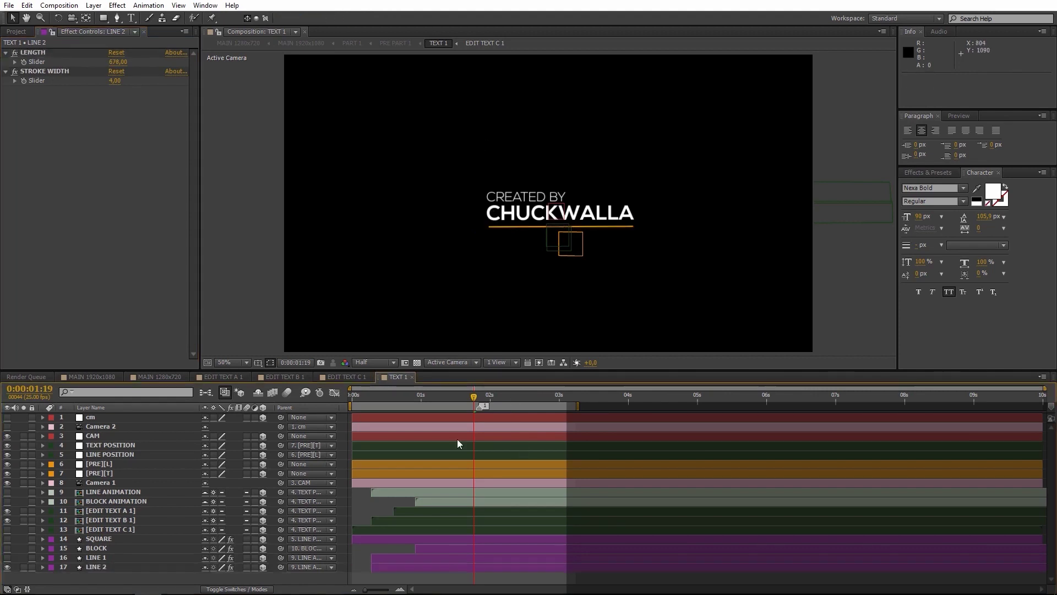
left_click_drag(472, 396, 496, 418)
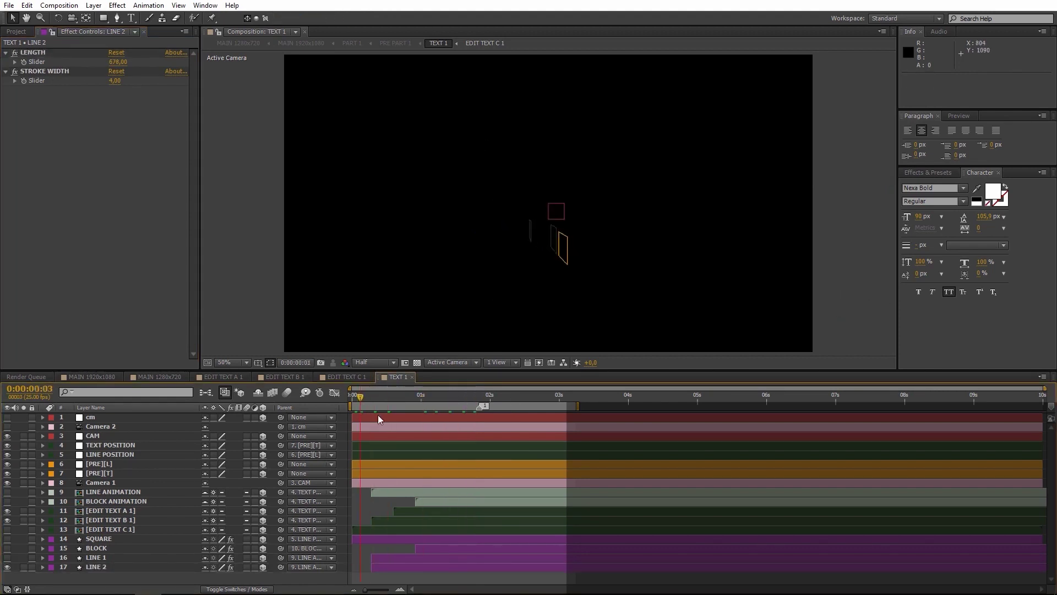
left_click(6, 567)
left_click(7, 540)
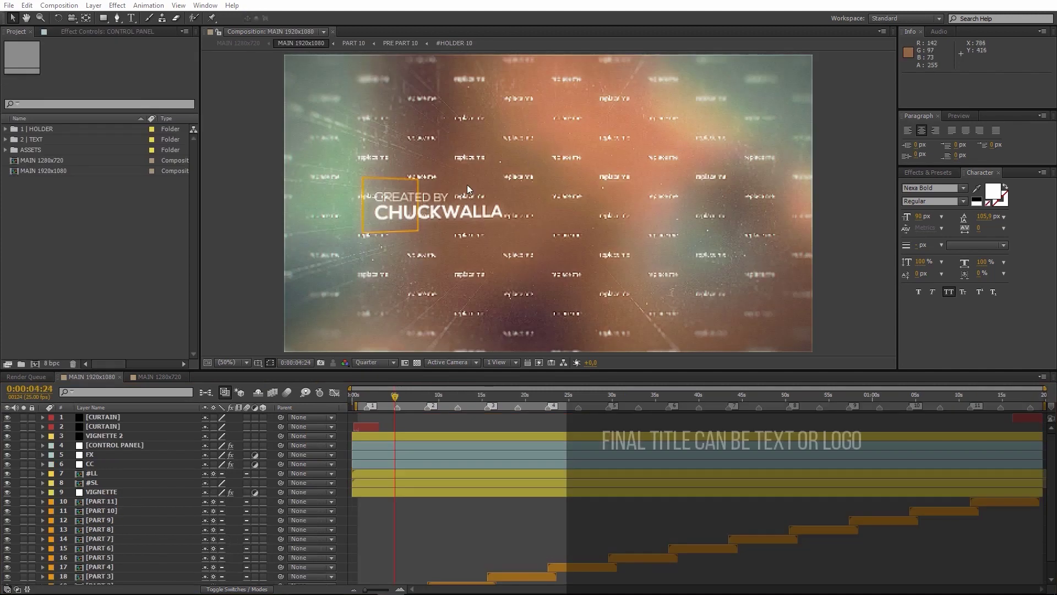
- Go to the 'replace me' end-title frame and expand EDIT TEXT 11 and TEXT COMPS to reach TEXT 11
left_click(989, 396)
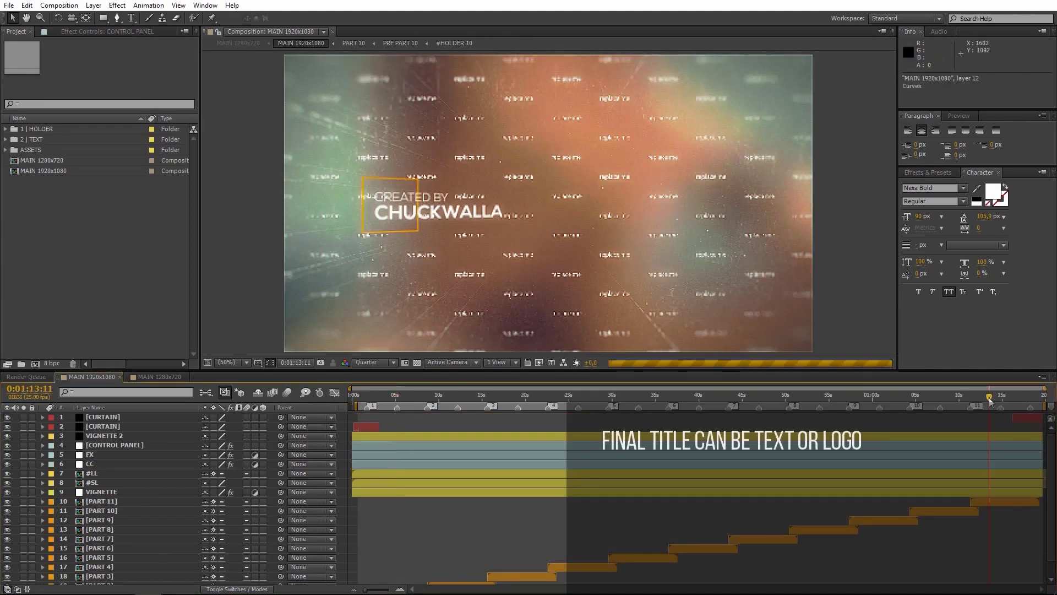
left_click(1002, 396)
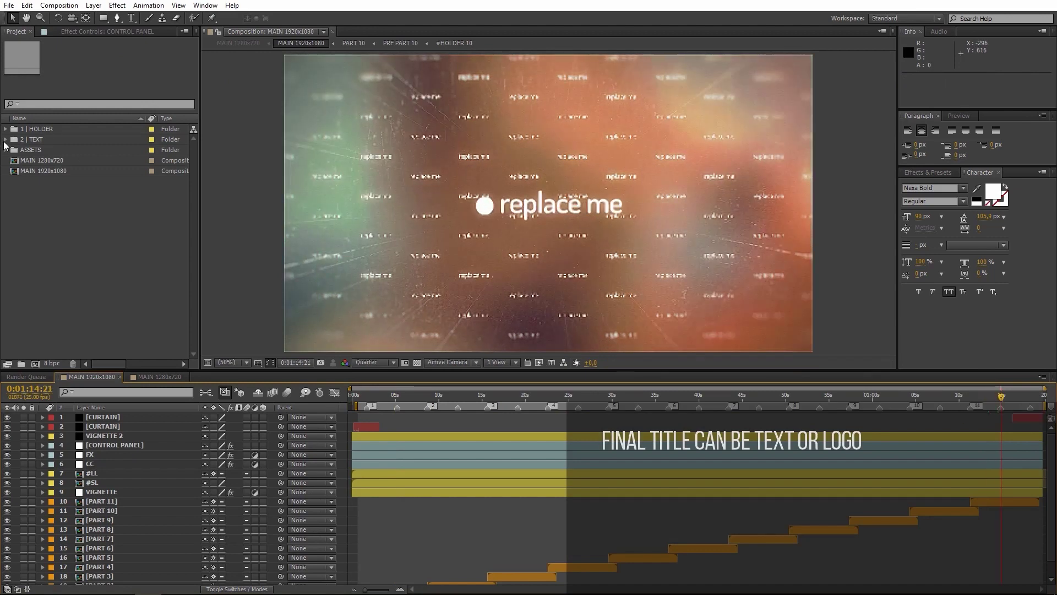
left_click(6, 139)
left_click(51, 257)
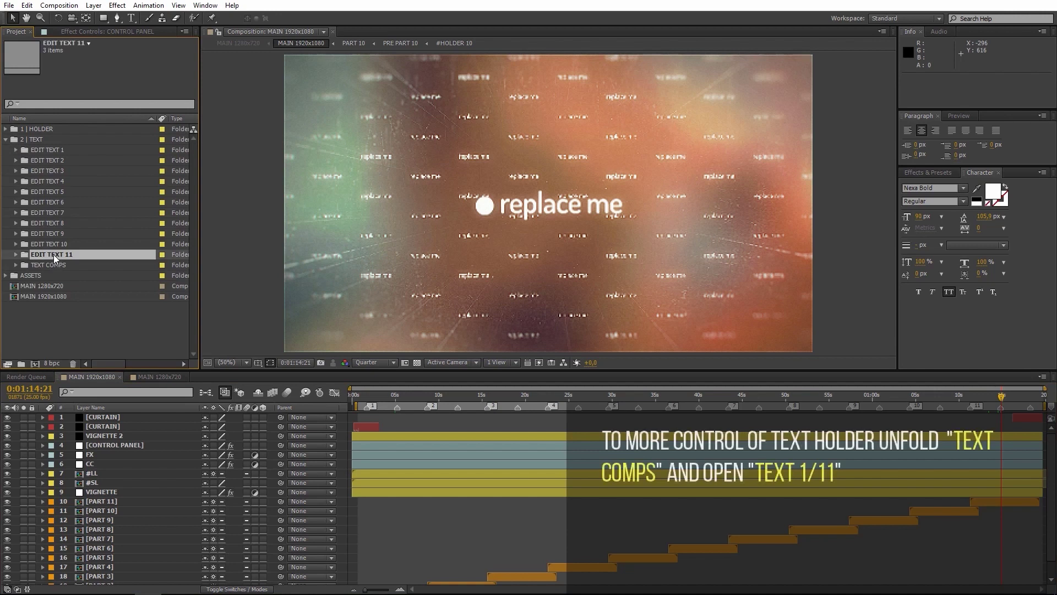
double_click(69, 256)
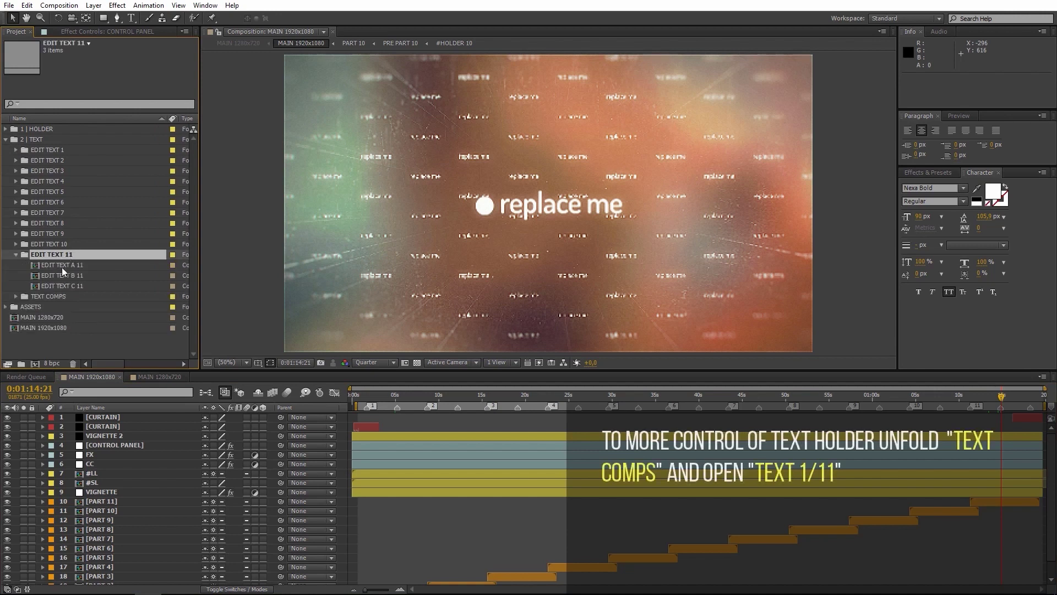
left_click(16, 296)
scroll(57, 275, "down", 2)
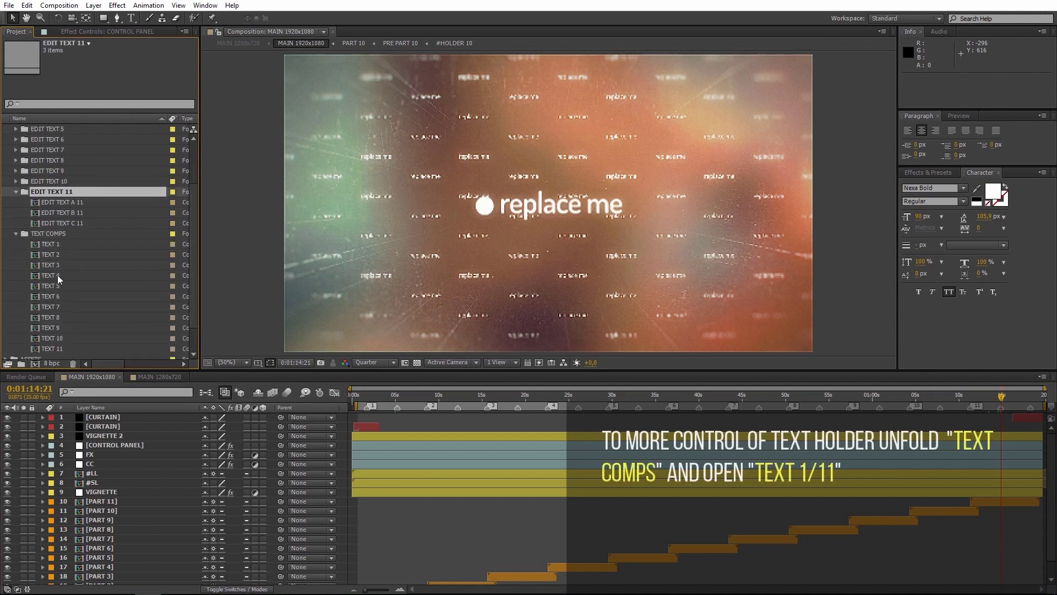
left_click(55, 348)
- Open TEXT 11, scrub its holder animation, then open the EDIT TEXT A 11 precomp from layer 4
double_click(60, 349)
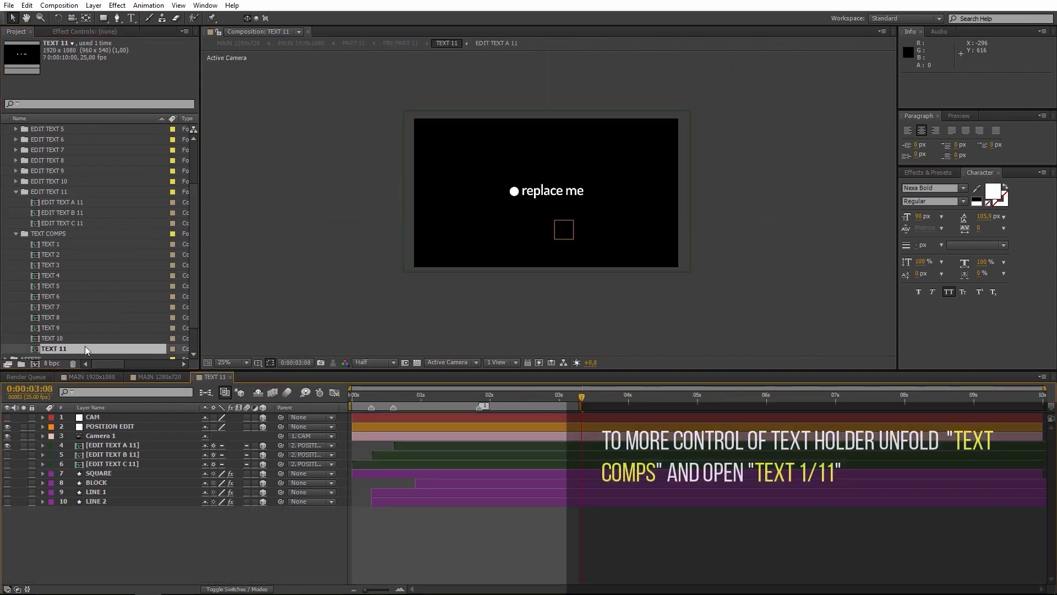
left_click_drag(506, 401, 487, 409)
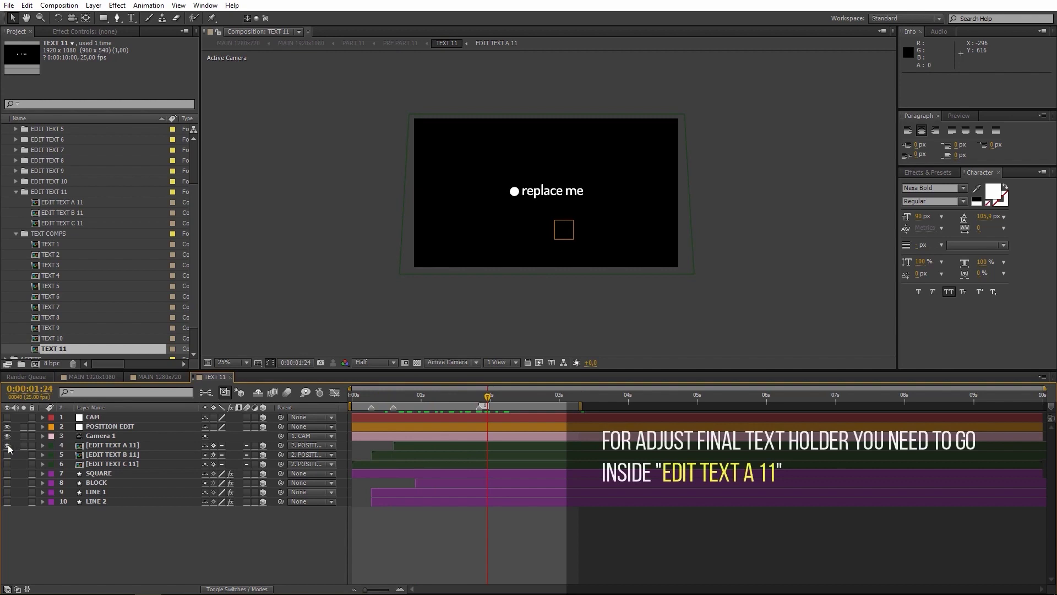
double_click(102, 446)
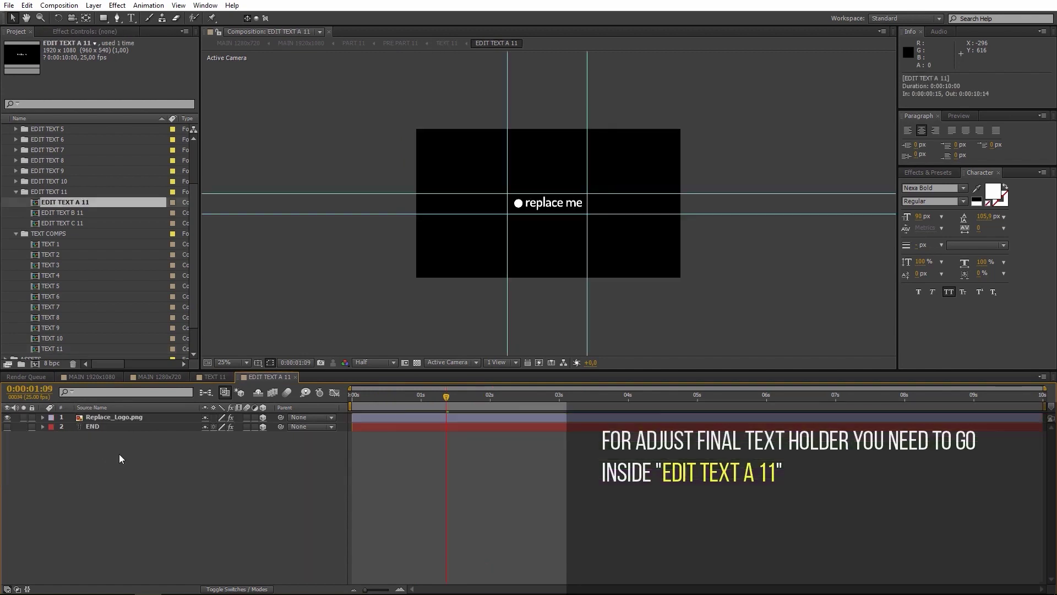
- In EDIT TEXT A 11, hide the Replace_Logo.png layer and show the END text layer
scroll(567, 199, "up", 2)
left_click(110, 417)
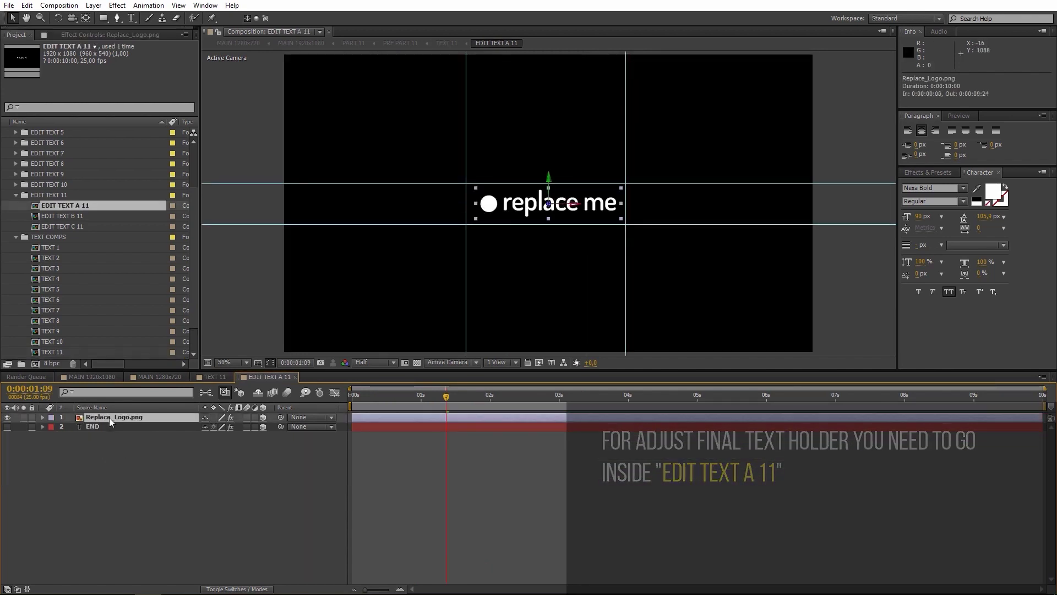
left_click(7, 417)
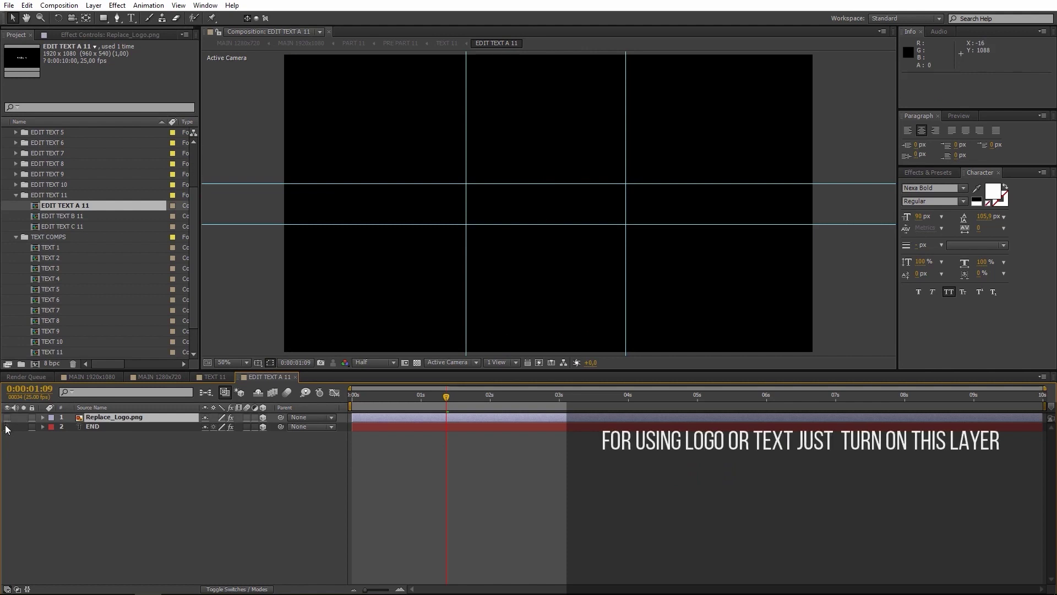
left_click(8, 427)
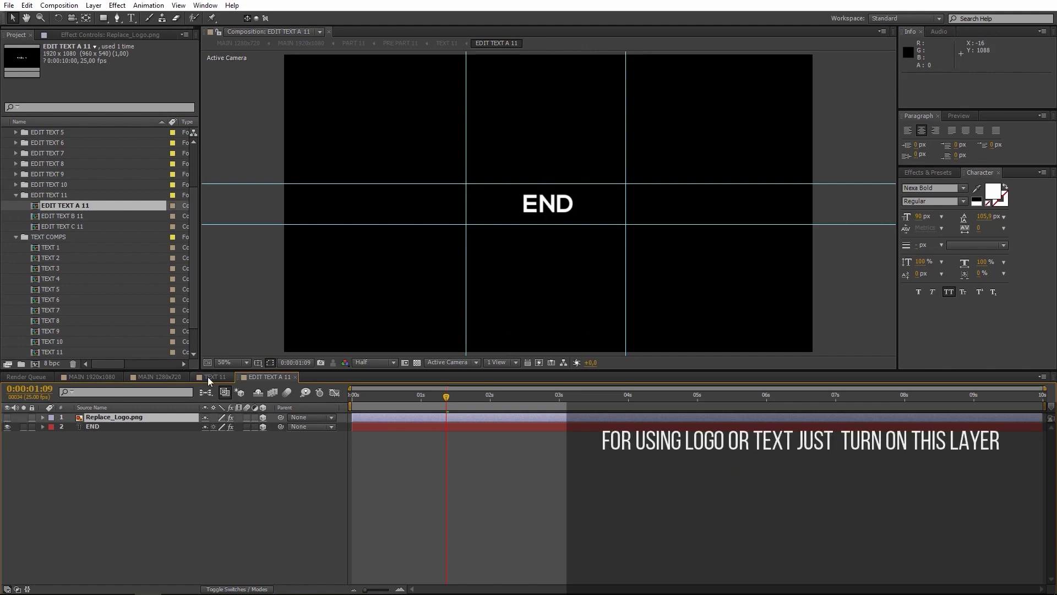
- Back in TEXT 11, show the TITLE and HERE lines and scrub to check the animation
left_click(212, 376)
left_click(8, 454)
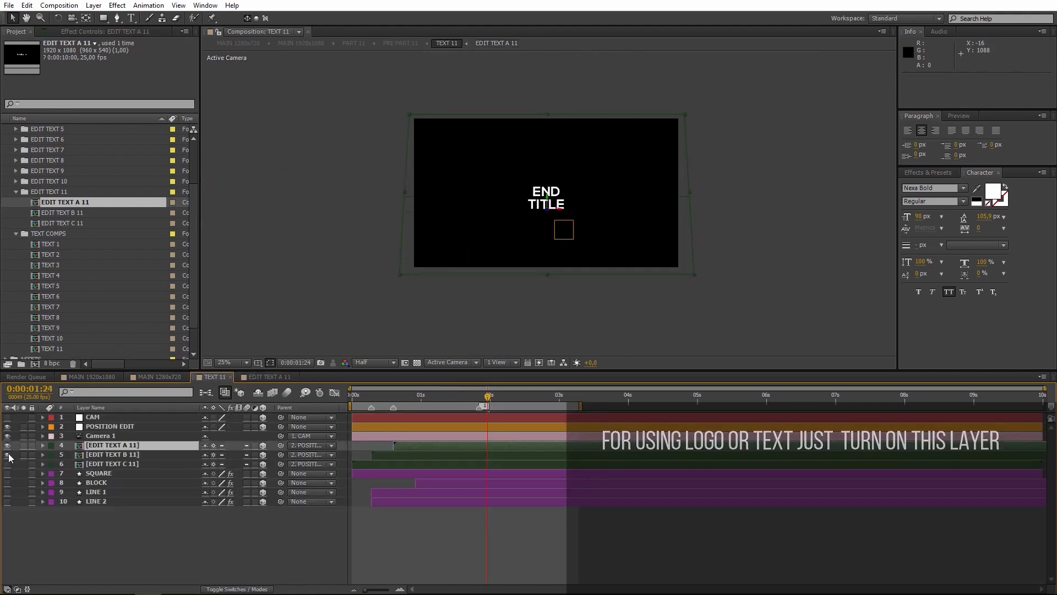
left_click(7, 463)
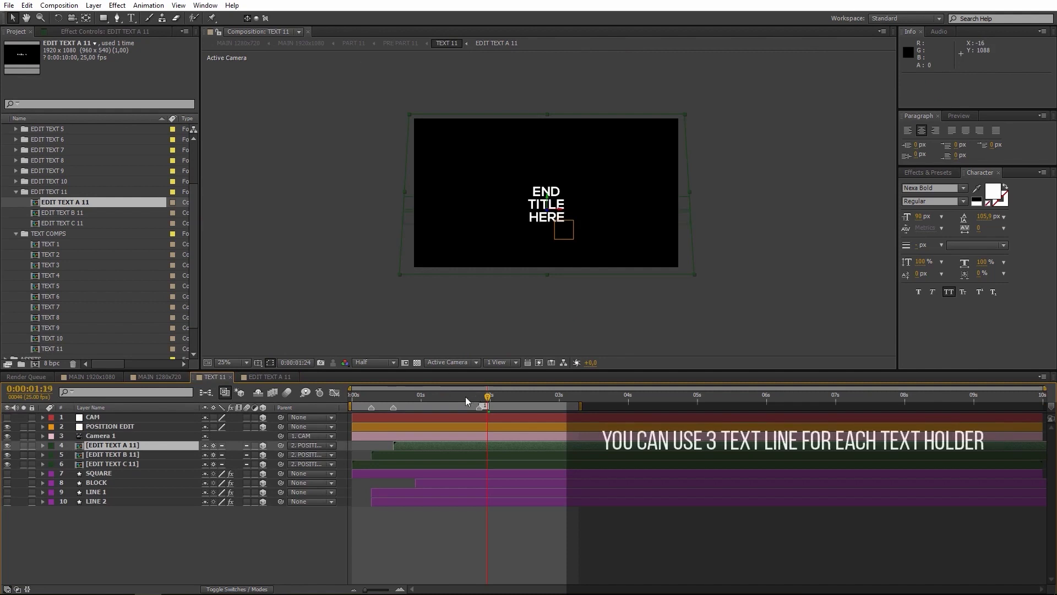
mouse_move(464, 395)
left_mouse_down()
mouse_move(419, 396)
mouse_move(464, 431)
left_mouse_up()
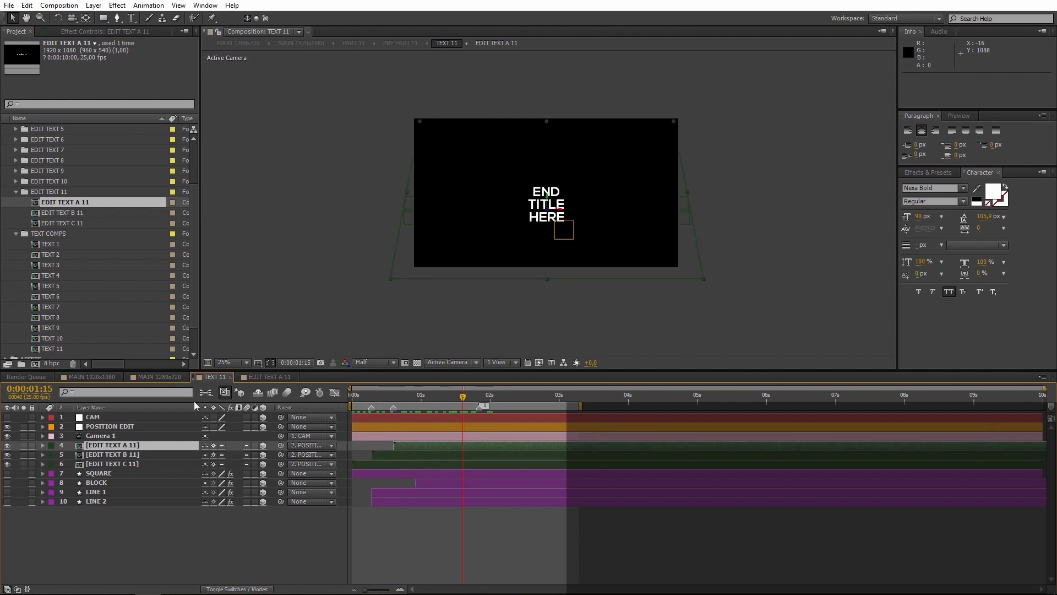
- Try the square outline, orange block, vertical line and horizontal underline around the title one by one
left_click(7, 473)
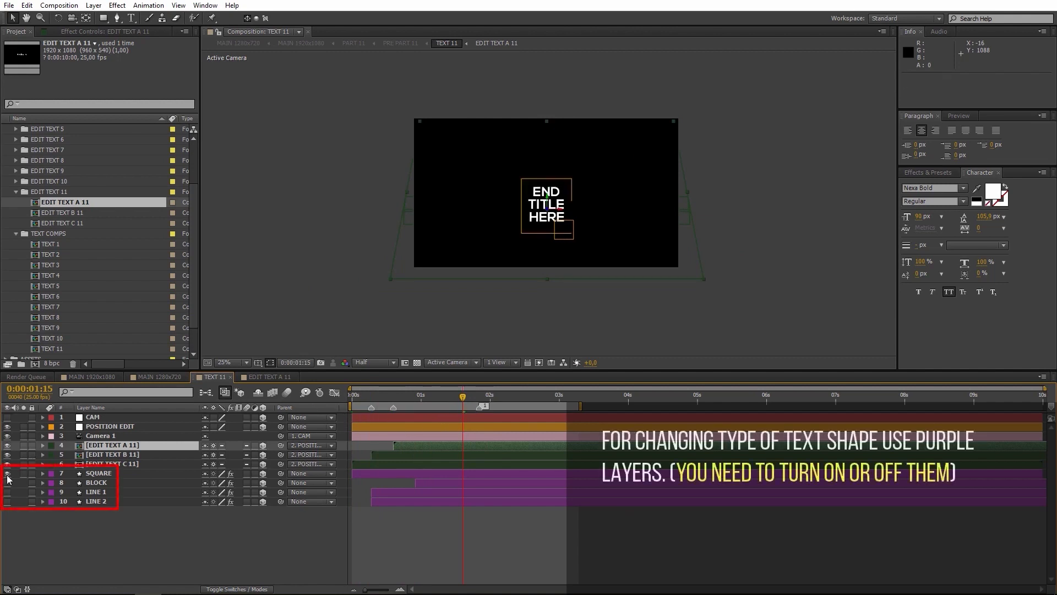
left_click(7, 473)
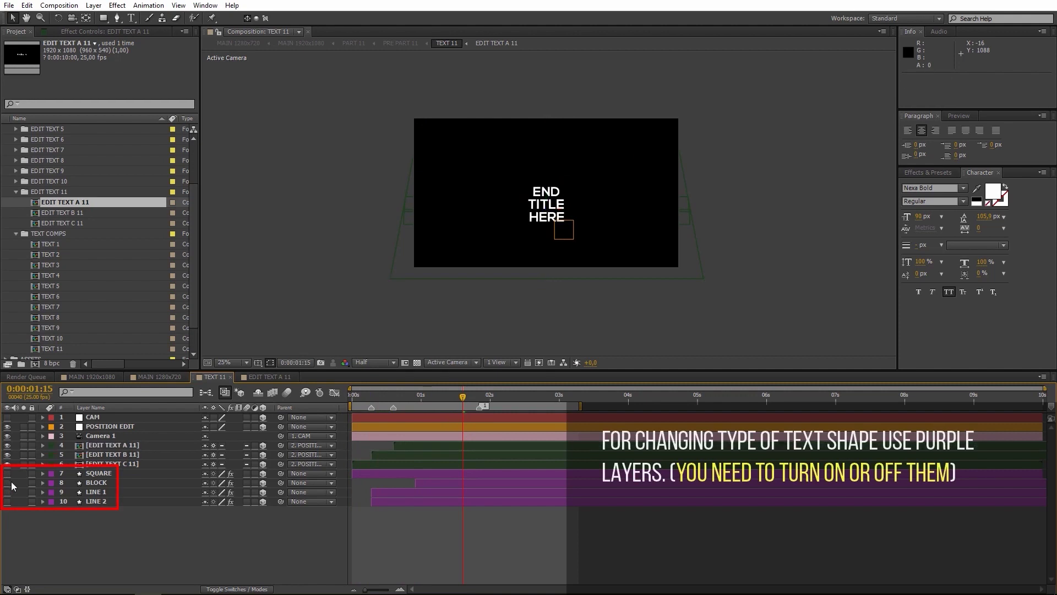
left_click(8, 483)
left_click_drag(457, 395, 463, 395)
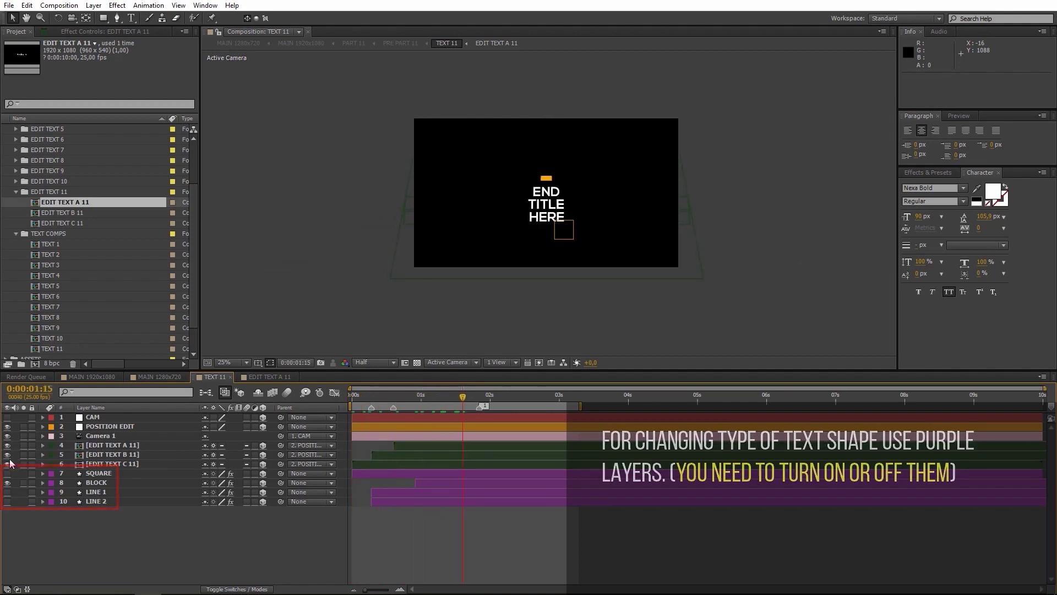
left_click(8, 483)
key("period")
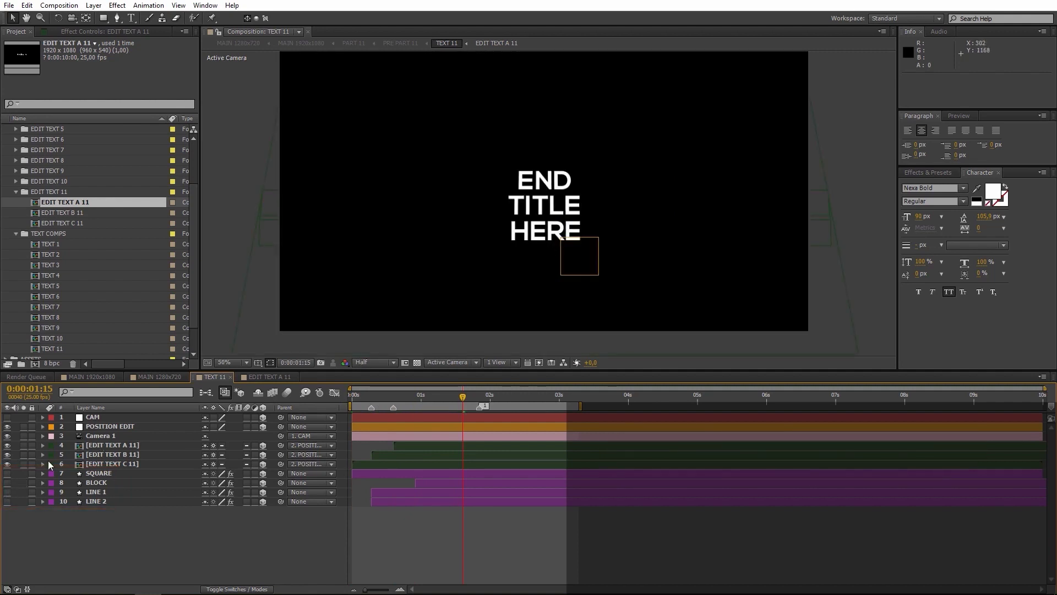
left_click(7, 493)
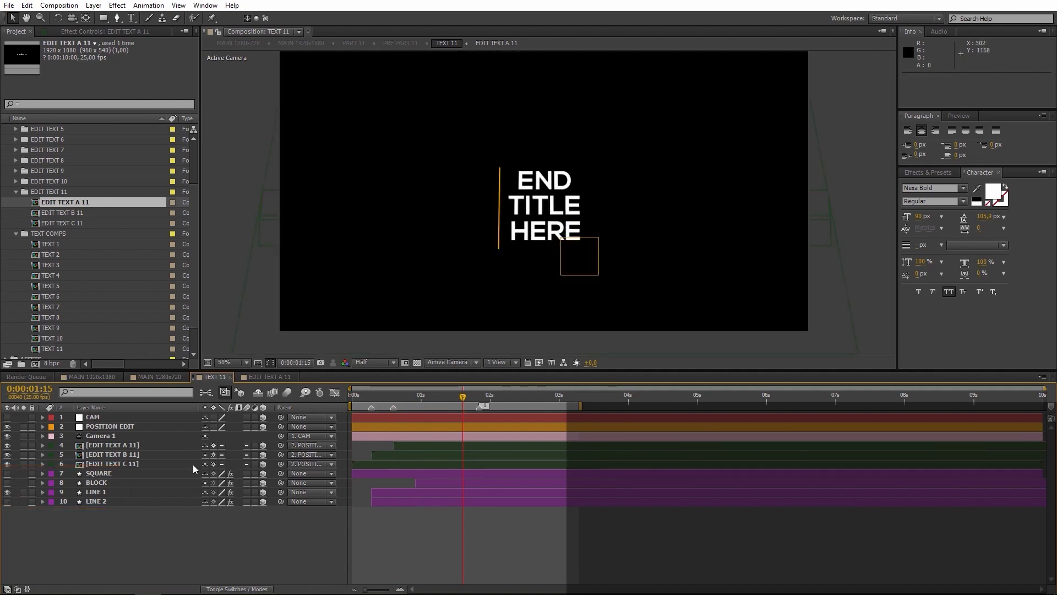
left_click(7, 492)
left_click(8, 502)
key("KP_0")
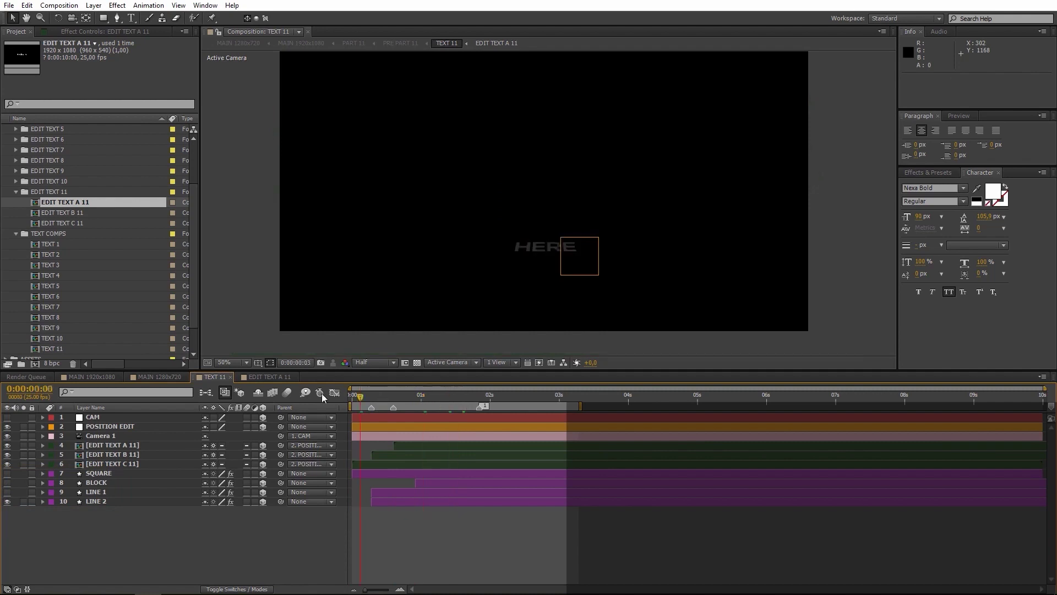
left_click(8, 501)
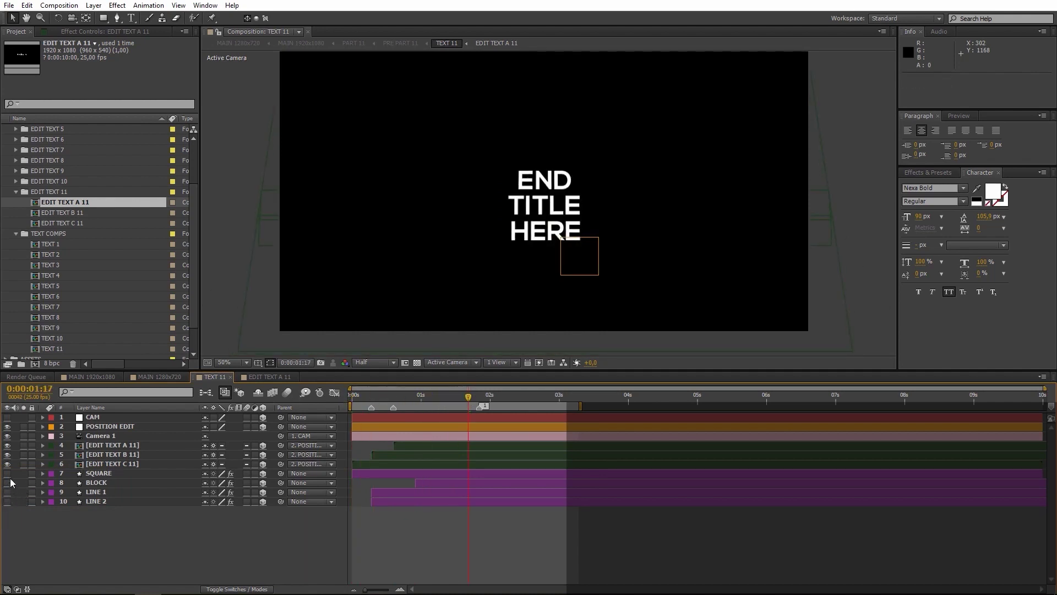
- Re-preview the square frame and orange block, switch them off, and hide the HERE line
left_click(7, 474)
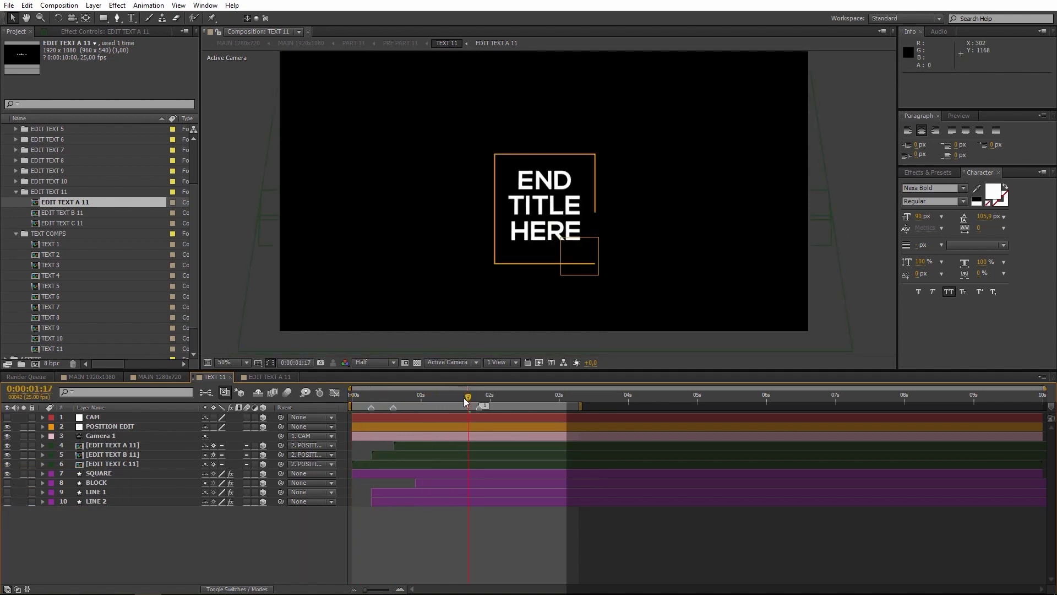
key("KP_0")
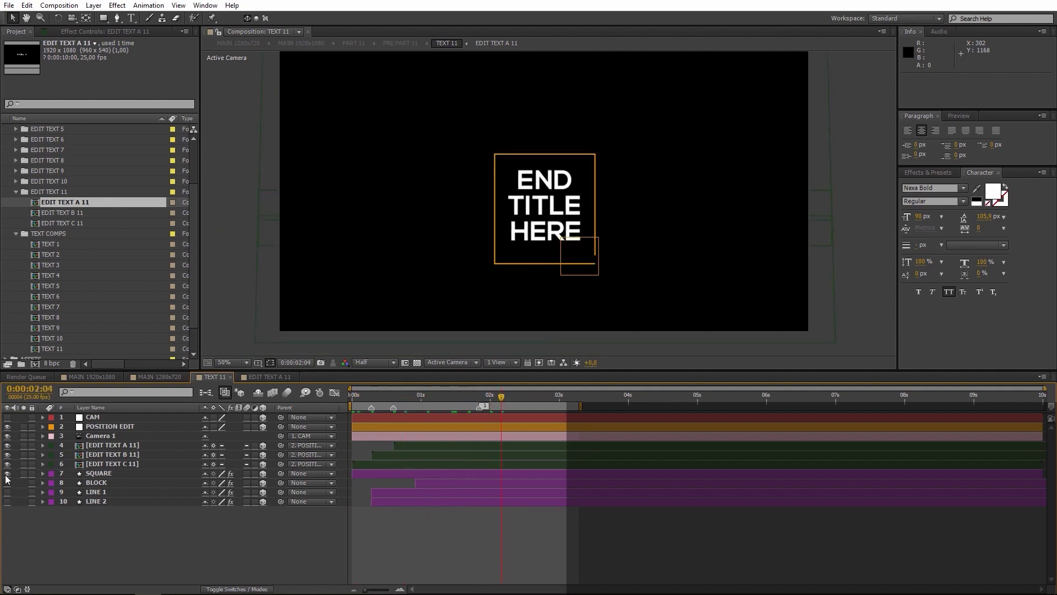
left_click(7, 473)
left_click(7, 483)
key("KP_0")
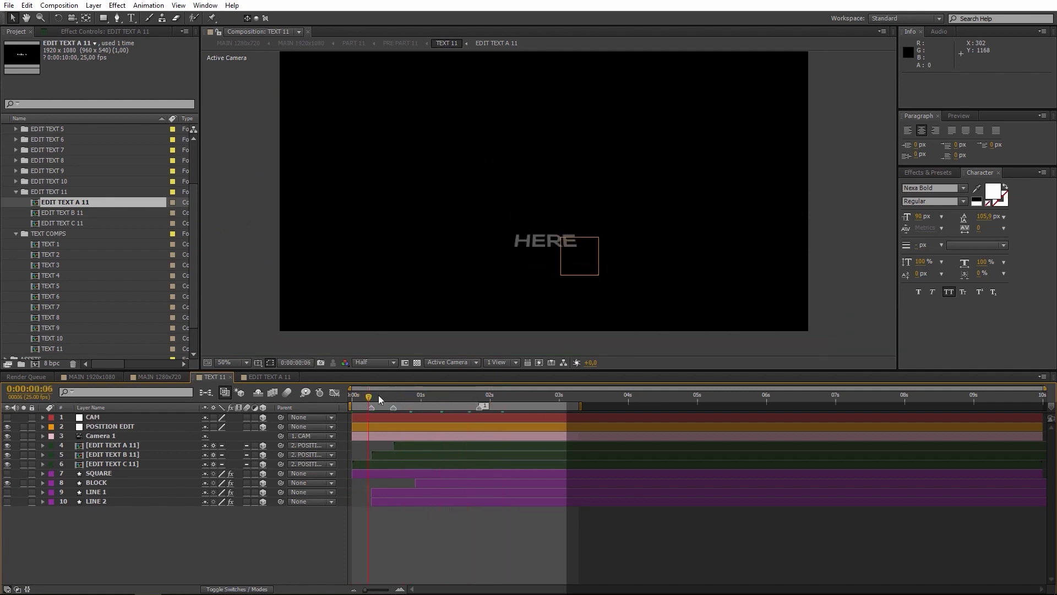
left_click(7, 483)
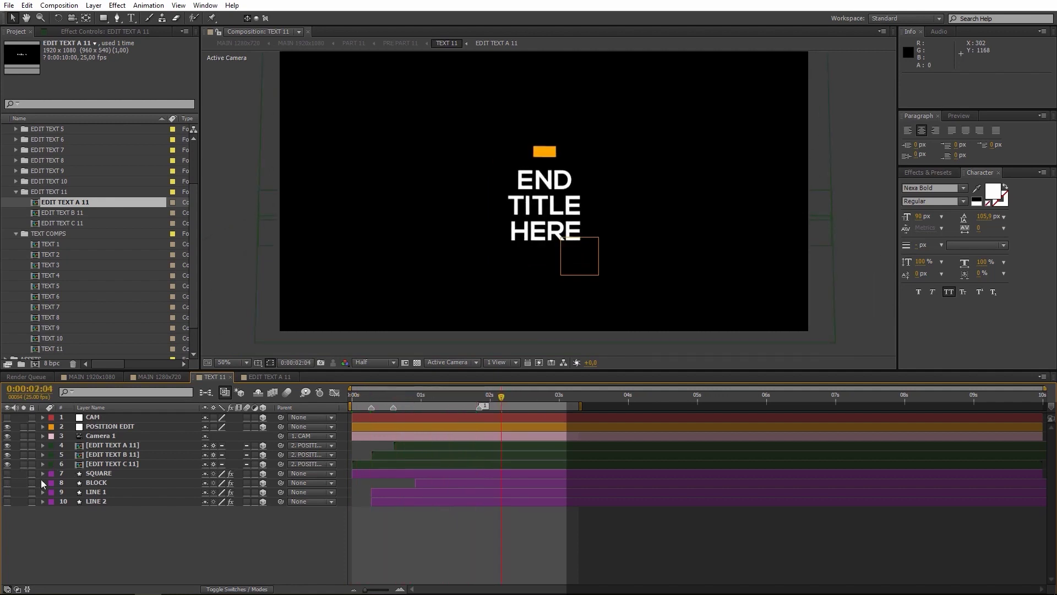
left_click(7, 464)
left_click(7, 455)
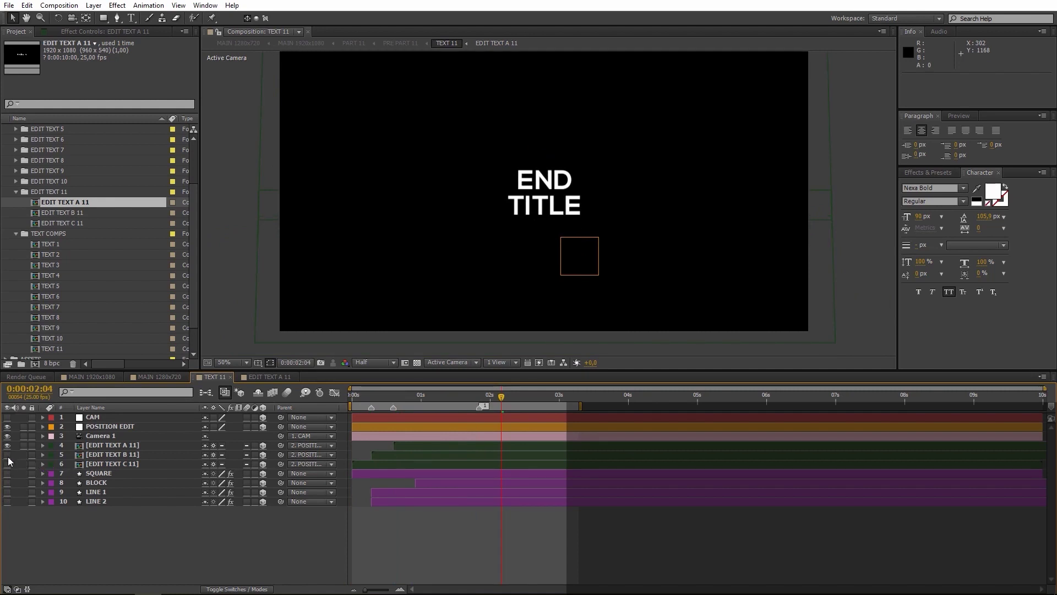
- In EDIT TEXT A 11, hide END and restore the Replace_Logo.png layer, then preview the end holder
double_click(102, 446)
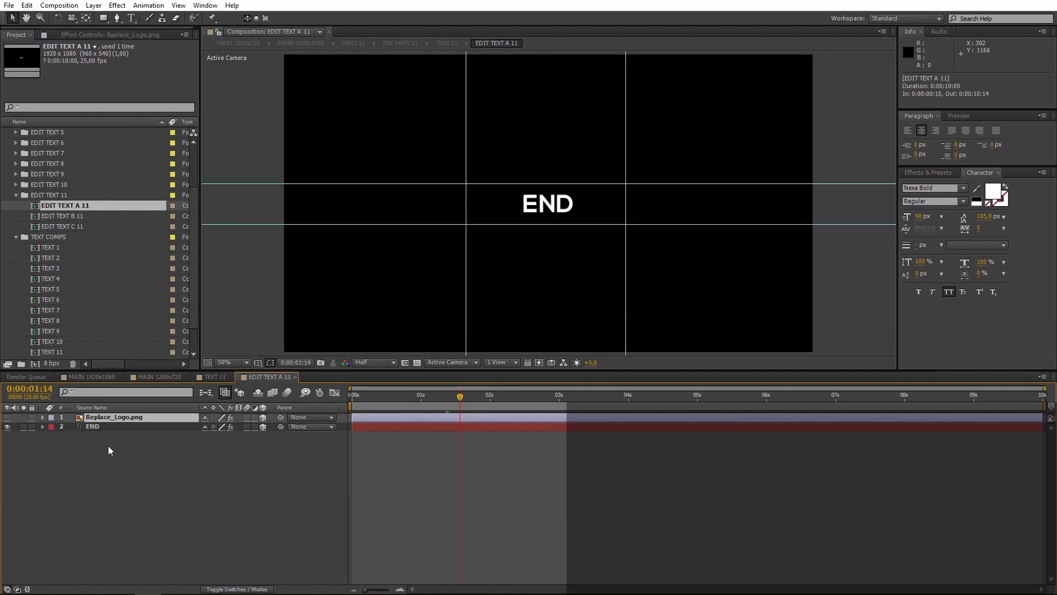
left_click(7, 427)
left_click(8, 416)
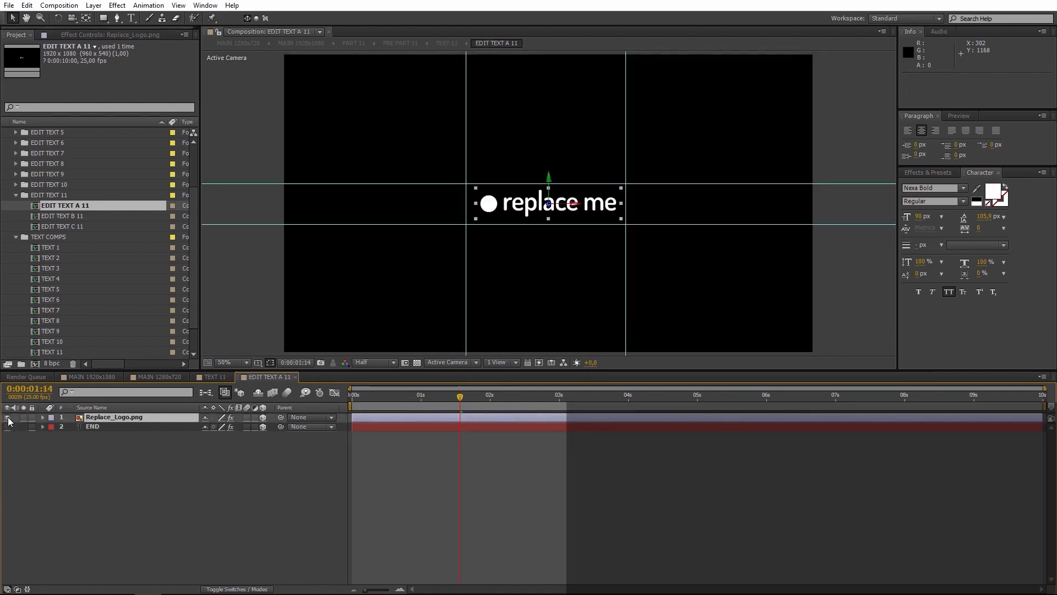
left_click(295, 377)
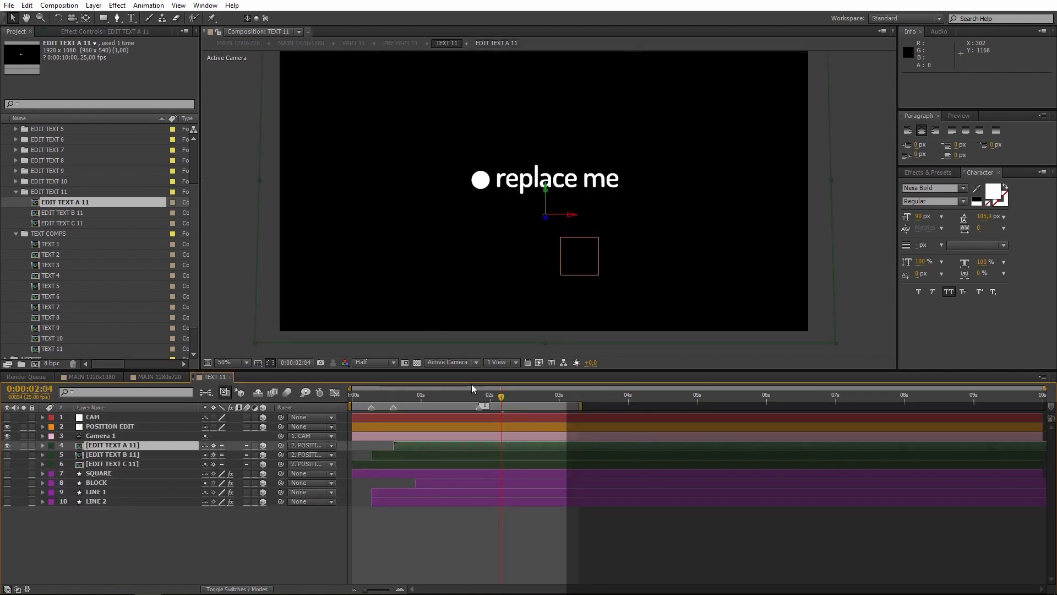
key("KP_0")
left_click(61, 201)
left_click(16, 192)
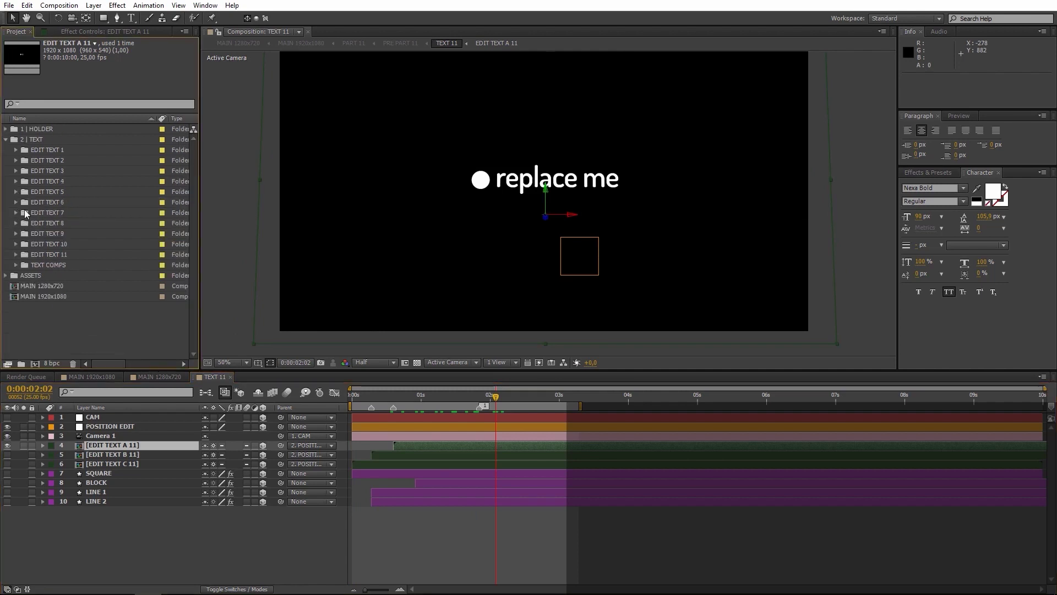
left_click(5, 139)
- Import envato.png into the project through File > Import
left_click(9, 5)
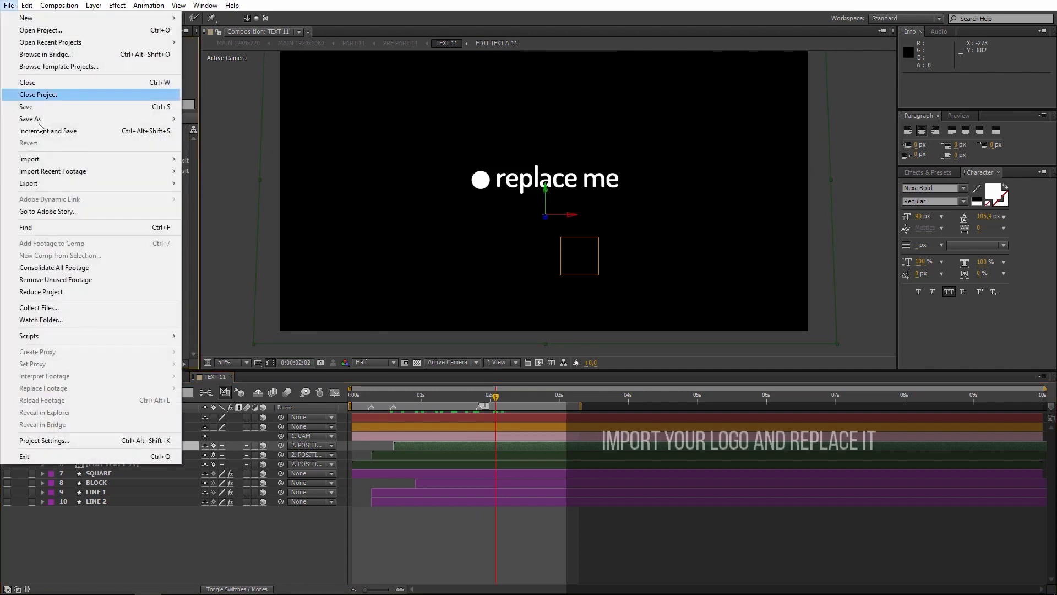
mouse_move(44, 165)
left_click(246, 162)
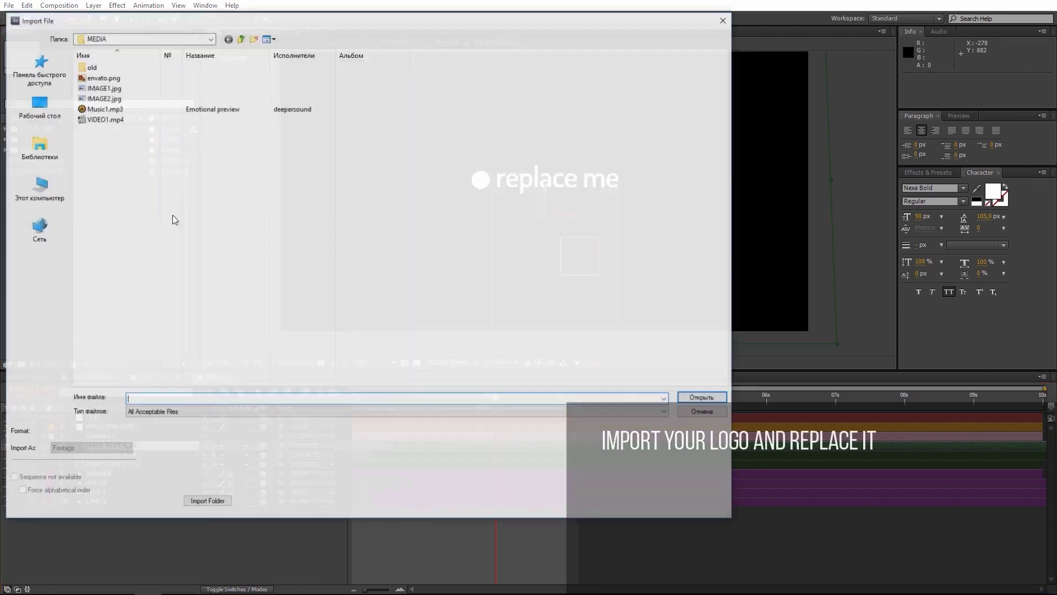
left_click(107, 77)
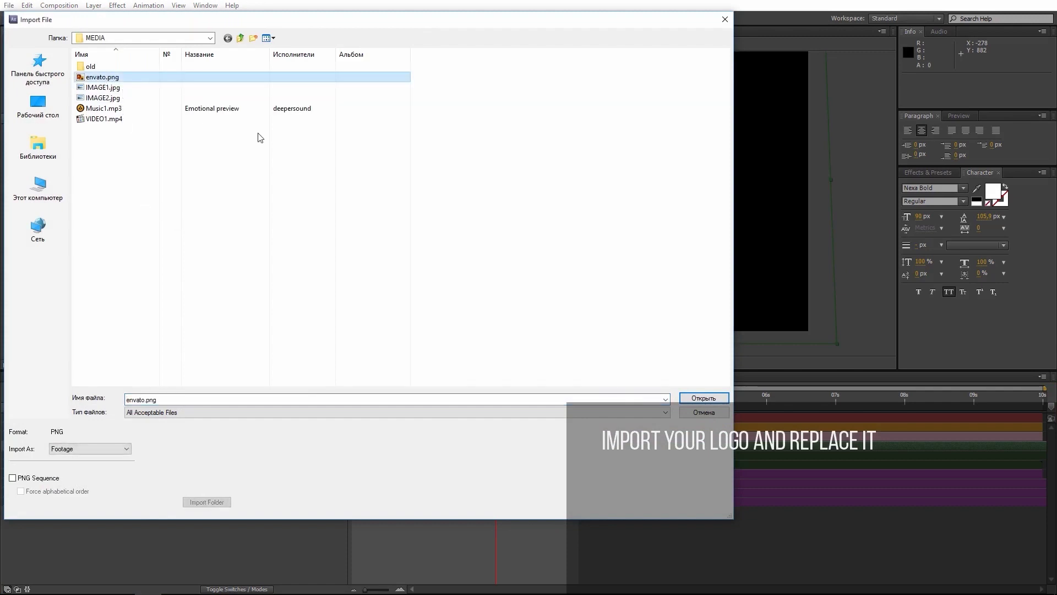
left_click(685, 398)
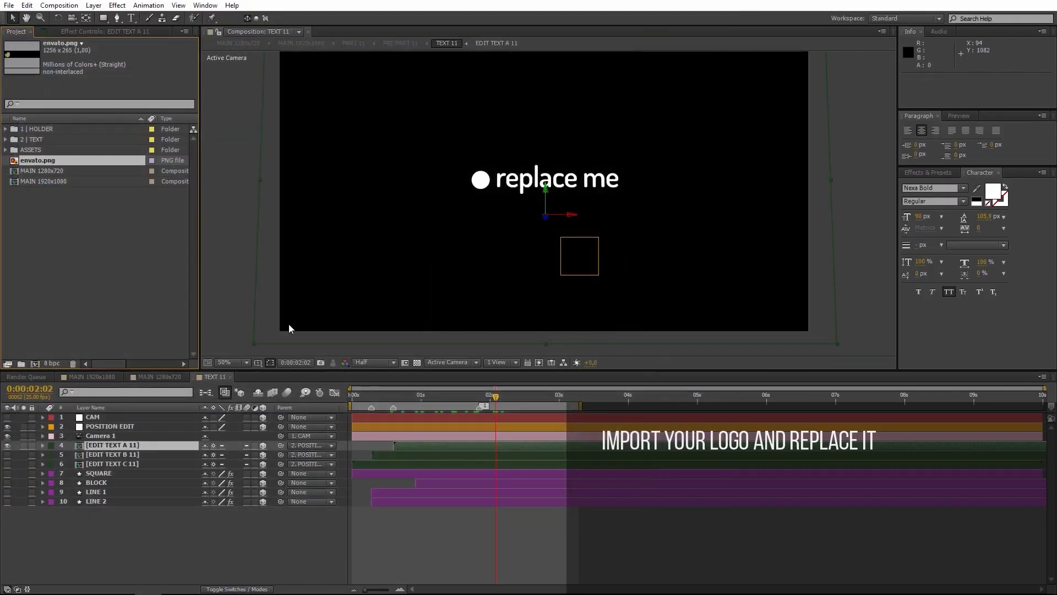
- In EDIT TEXT A 11, Alt-drag envato.png onto the Replace_Logo.png layer to replace it
left_click(98, 539)
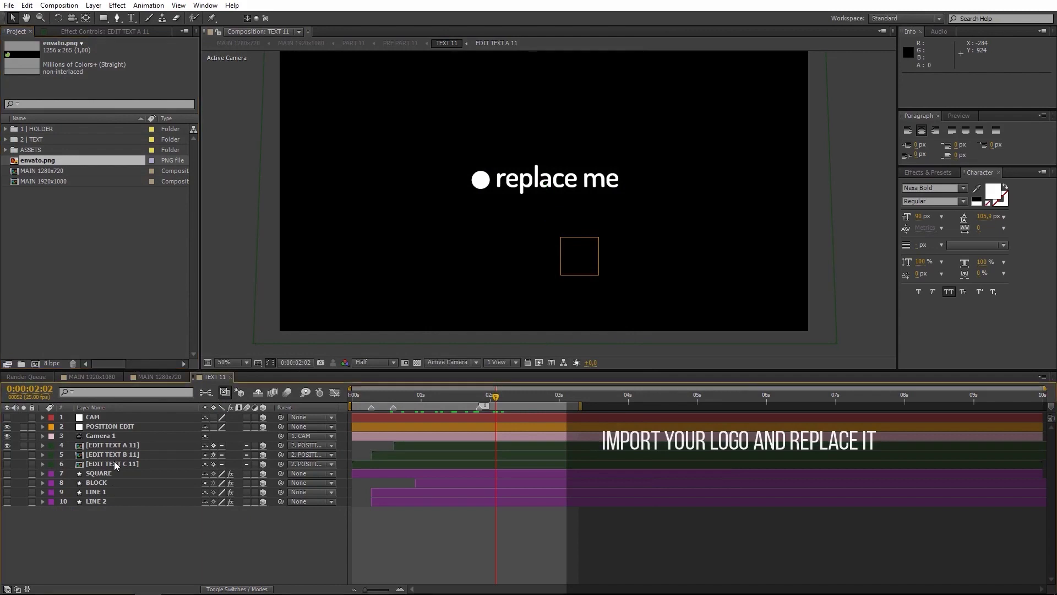
double_click(111, 445)
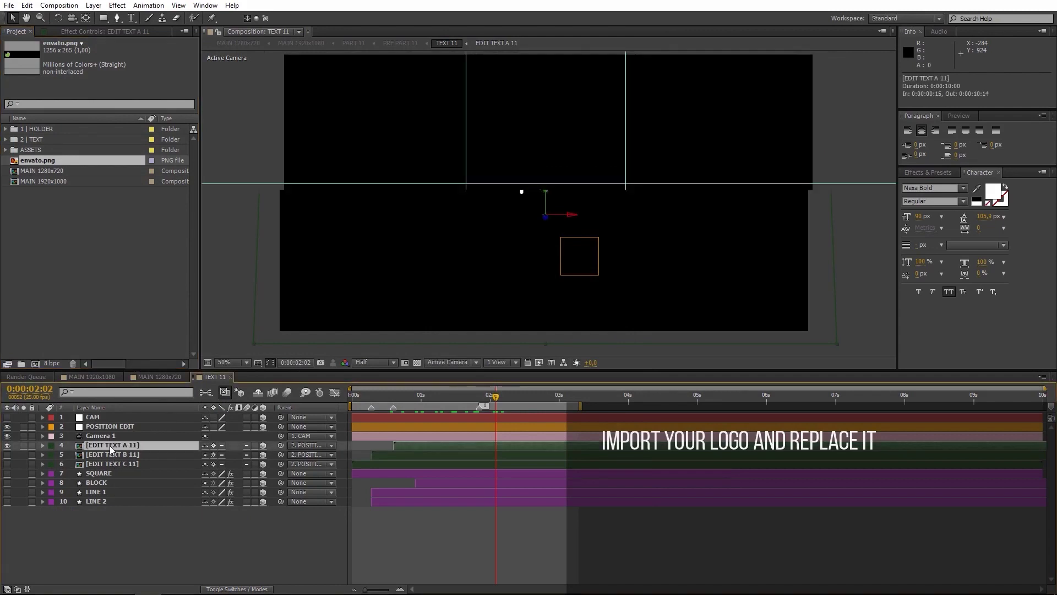
left_click(131, 418)
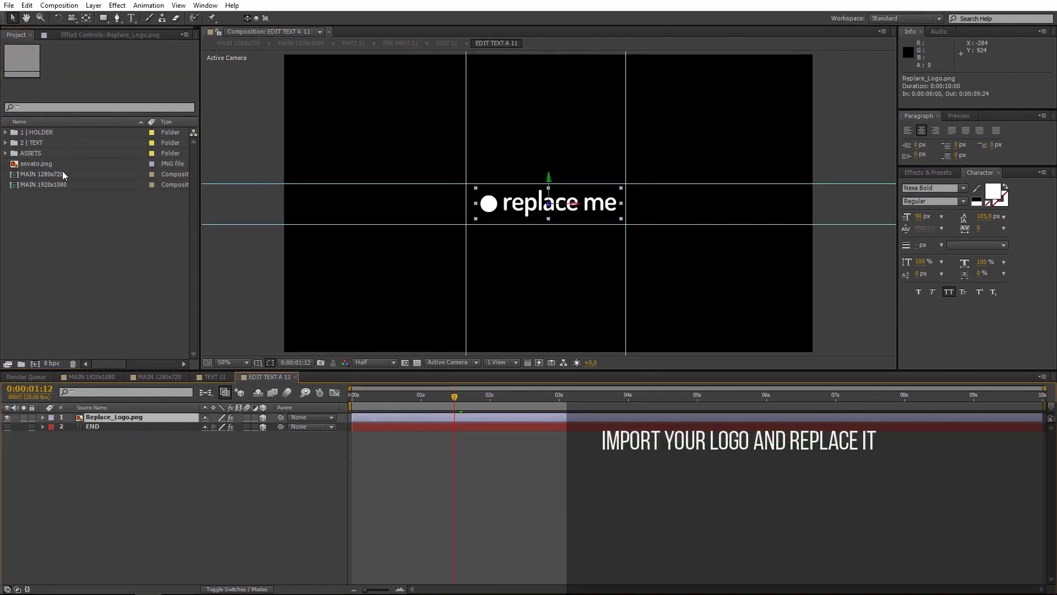
left_click_drag(42, 163, 127, 413)
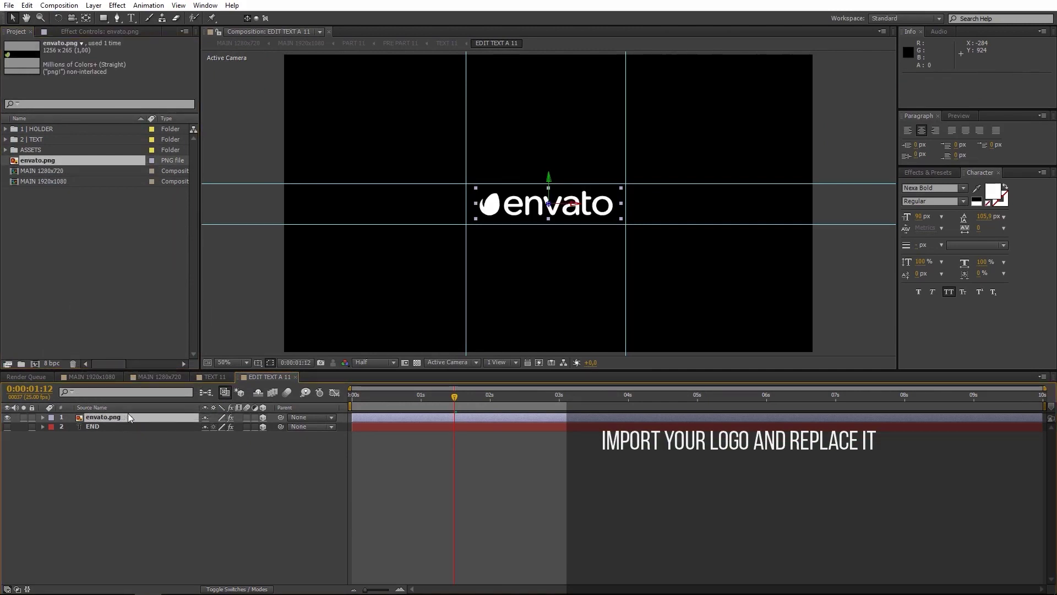
left_click(216, 377)
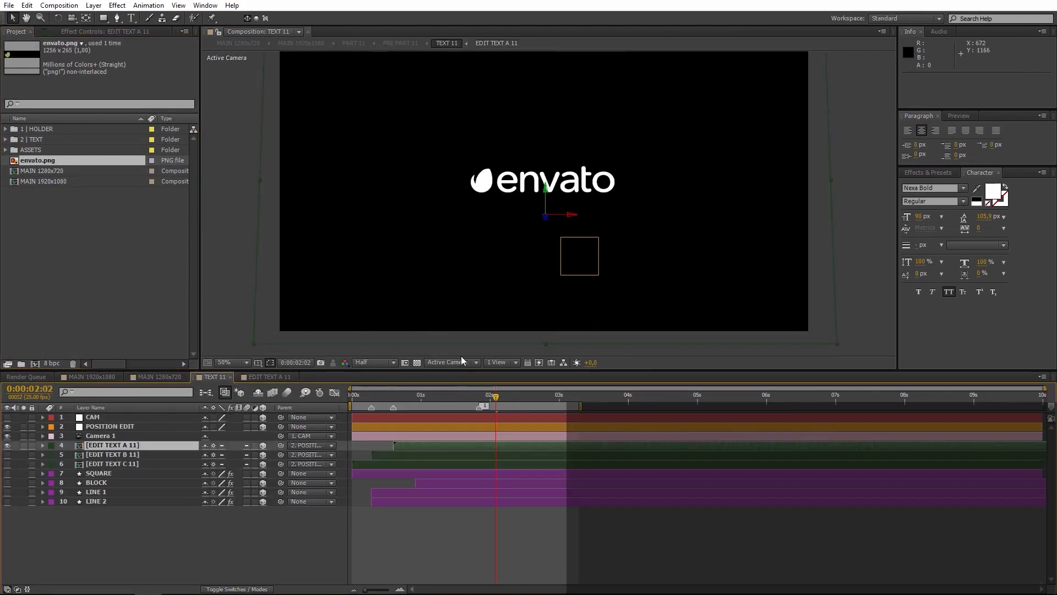
left_click_drag(464, 392, 463, 393)
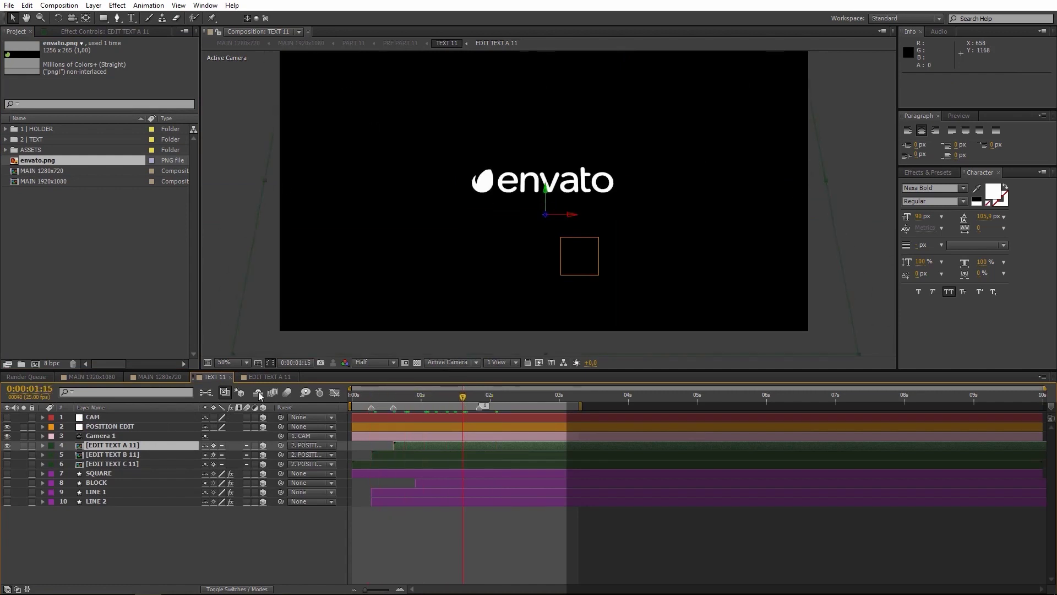
left_click(92, 377)
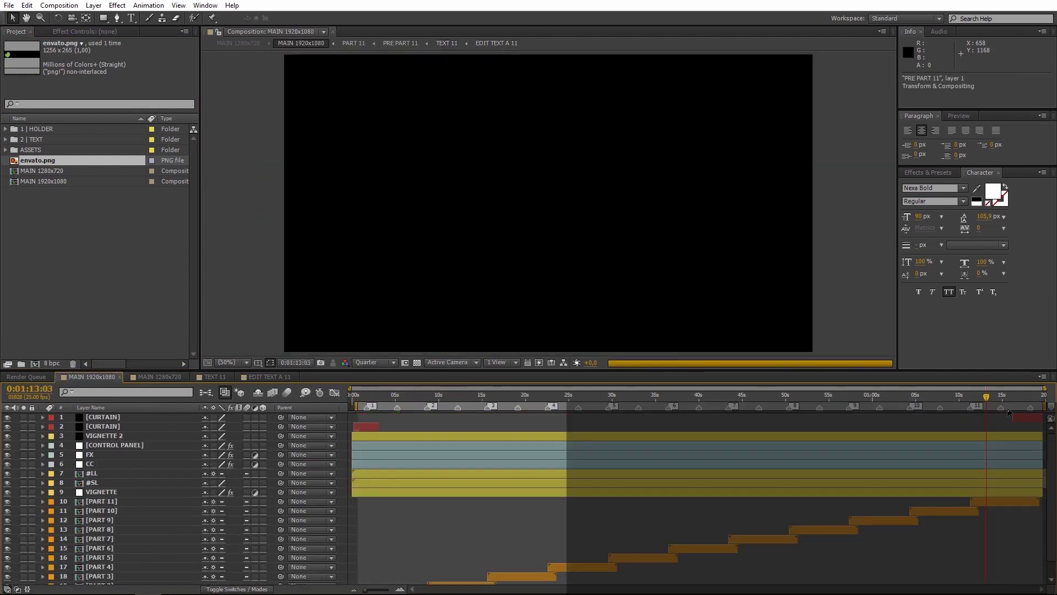
left_click_drag(992, 400, 1000, 402)
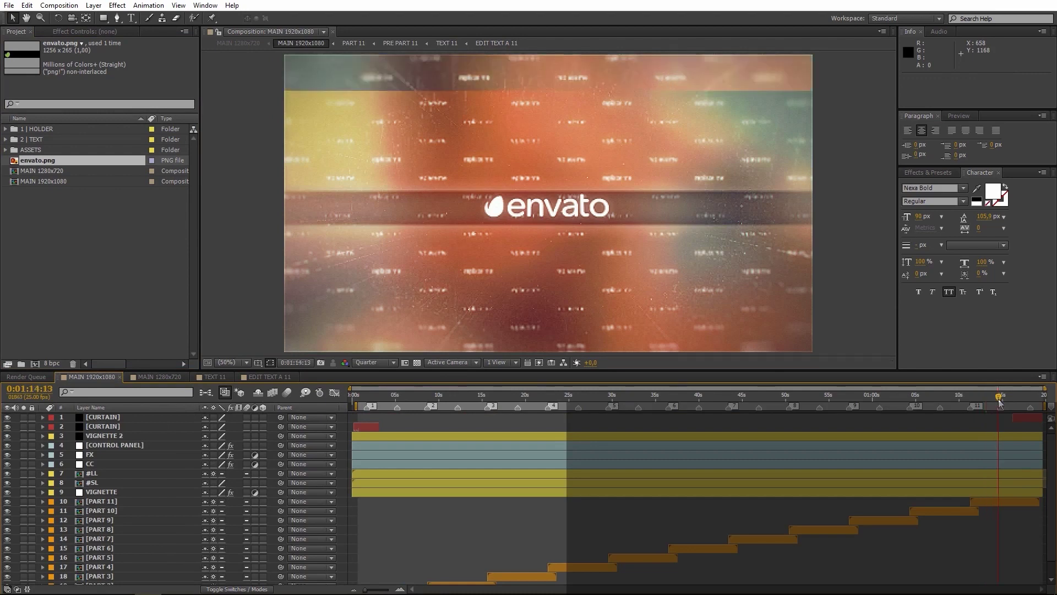
left_click(269, 377)
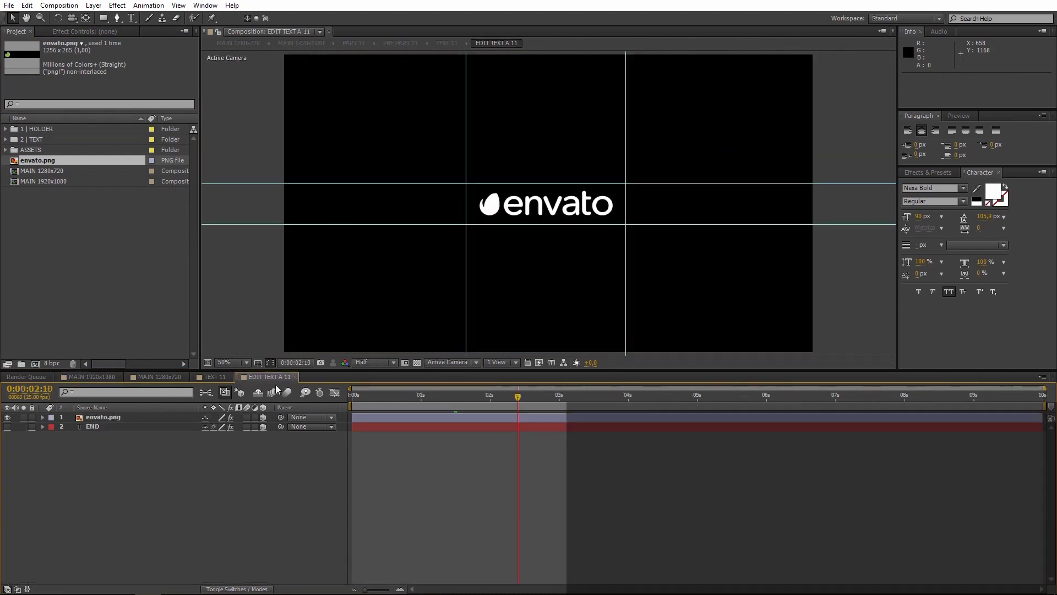
left_click(207, 376)
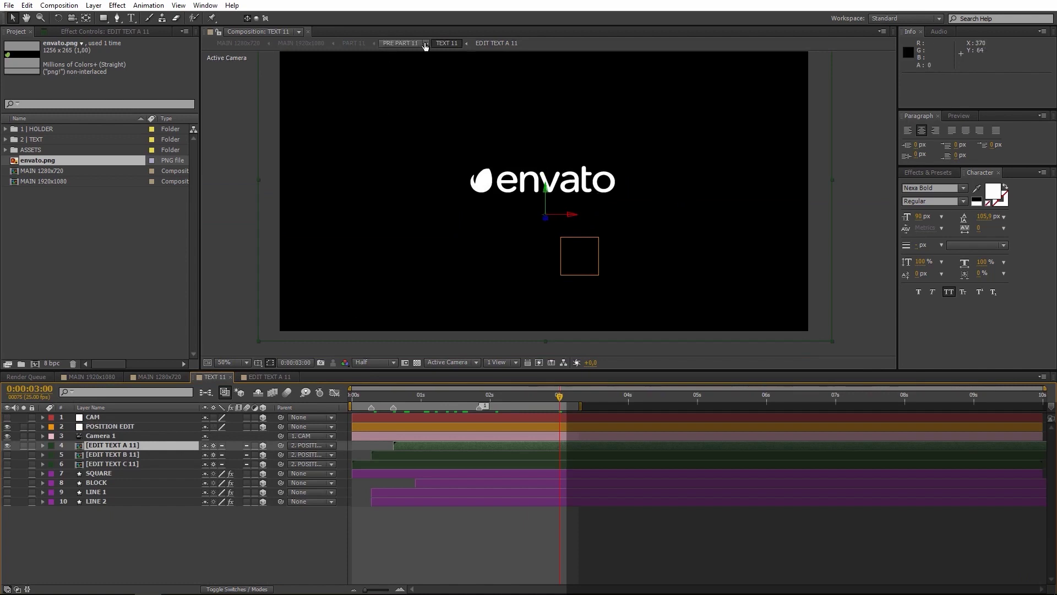
- Open PRE PART 11, select the TEXT 11 layer, zoom out and set preview resolution to Quarter
left_click(395, 48)
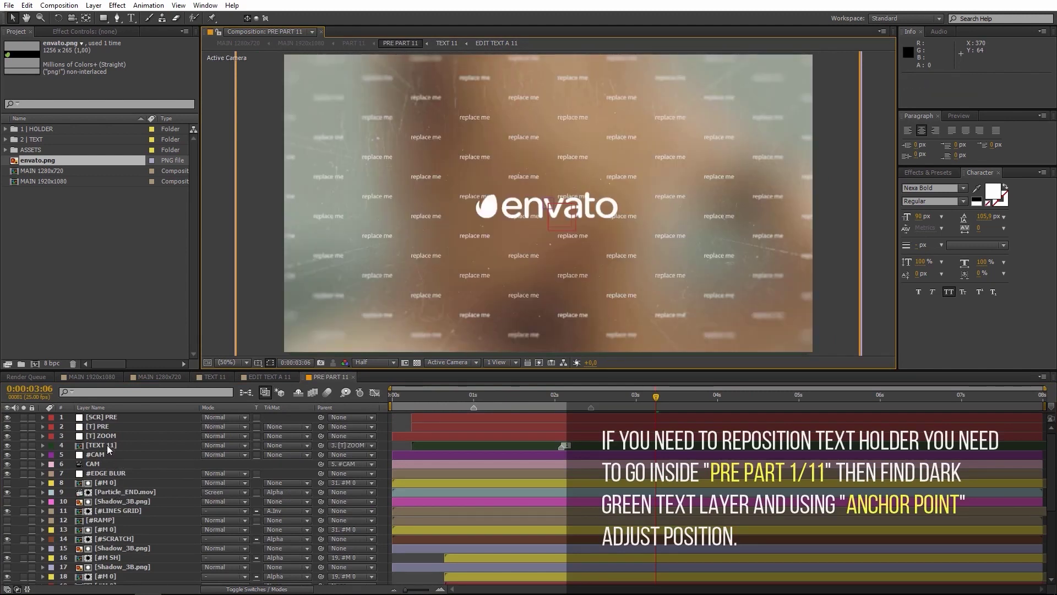
left_click(107, 445)
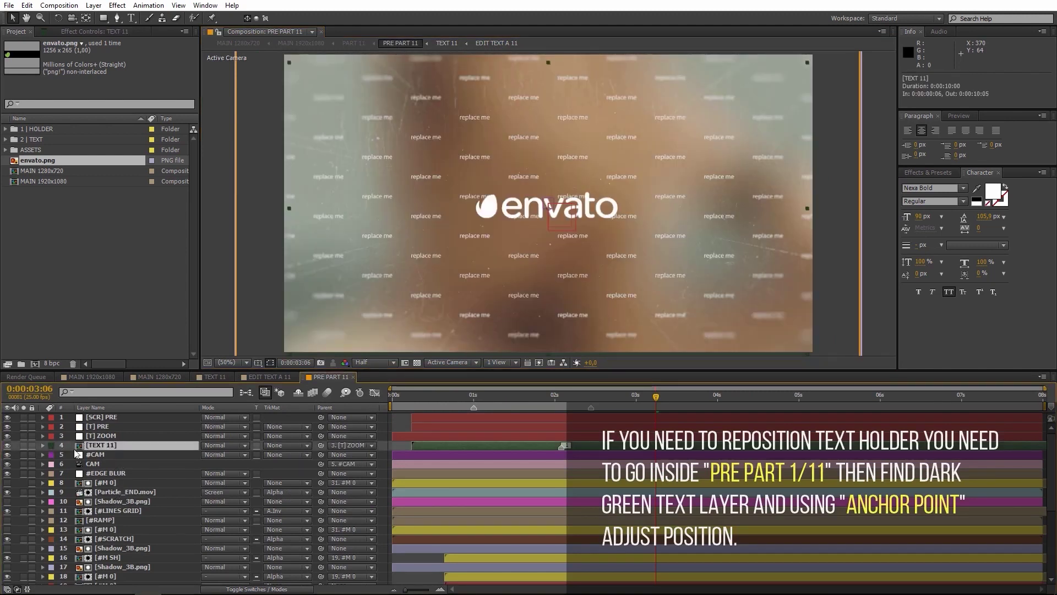
key("comma")
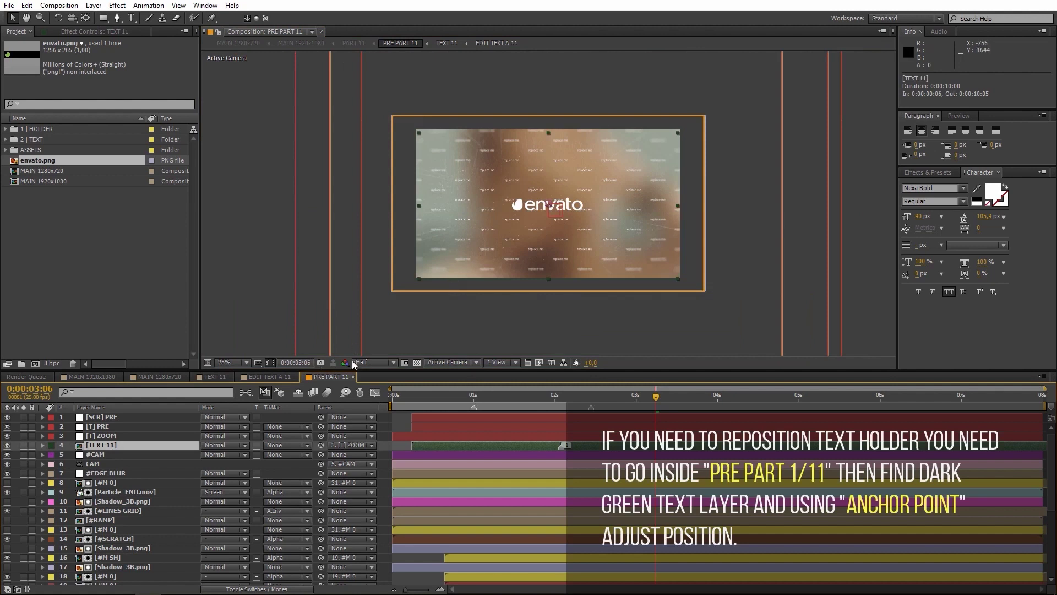
left_click(377, 366)
left_click(374, 424)
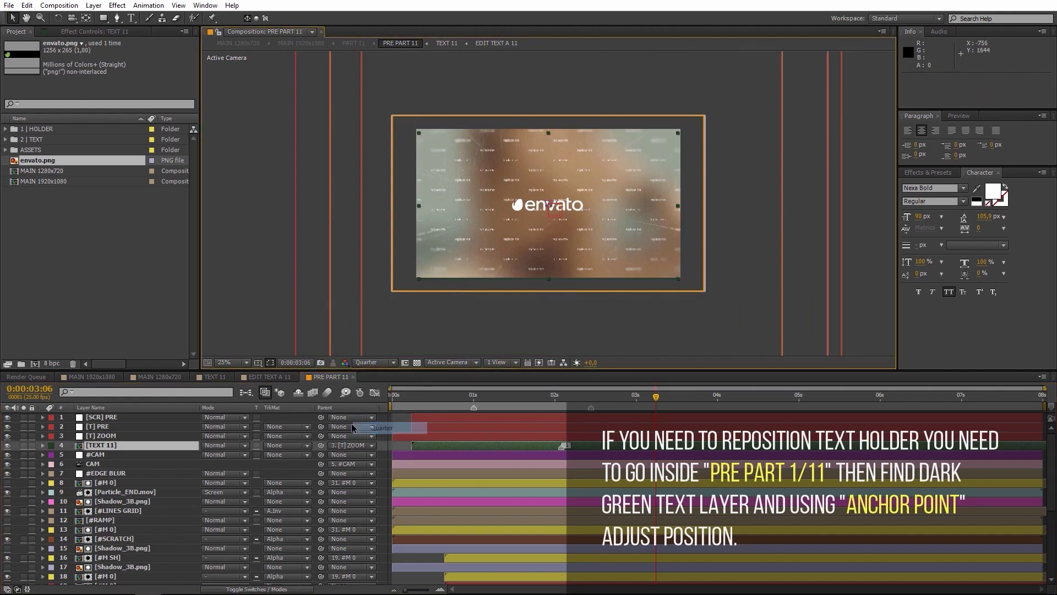
- Scrub TEXT 11's Anchor Point X to 916,540 so the envato logo shifts right
key("a")
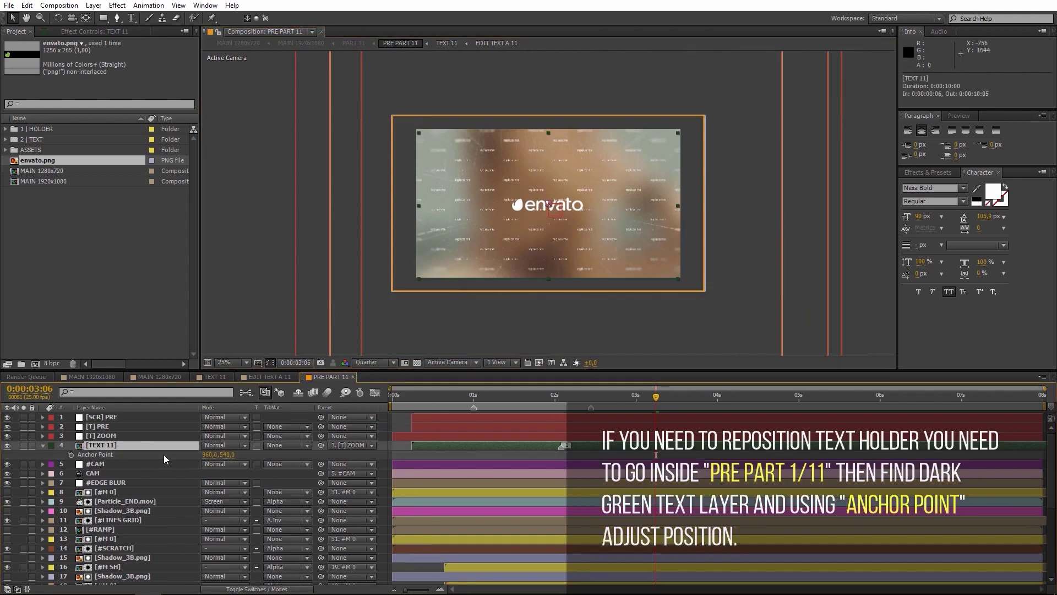
left_click(43, 445)
left_click(46, 445)
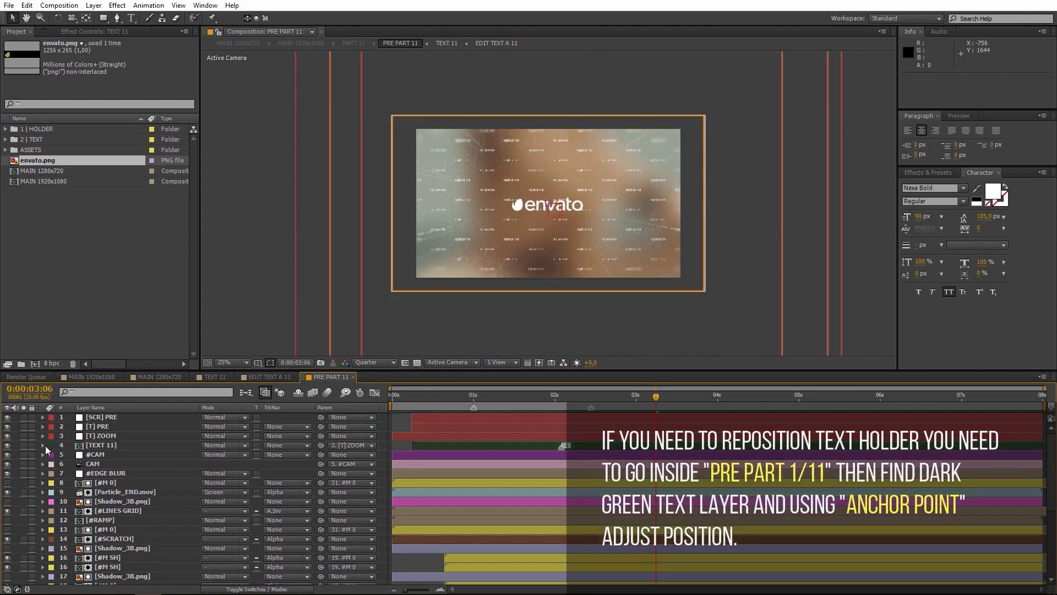
left_click(101, 463)
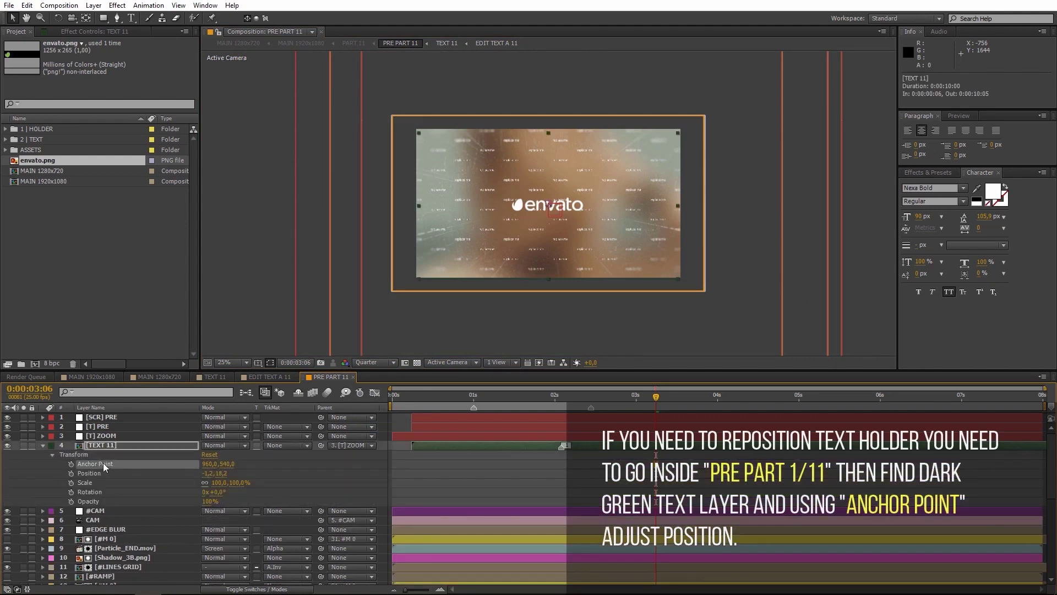
mouse_move(214, 464)
left_mouse_down()
mouse_move(101, 463)
mouse_move(231, 464)
left_mouse_up()
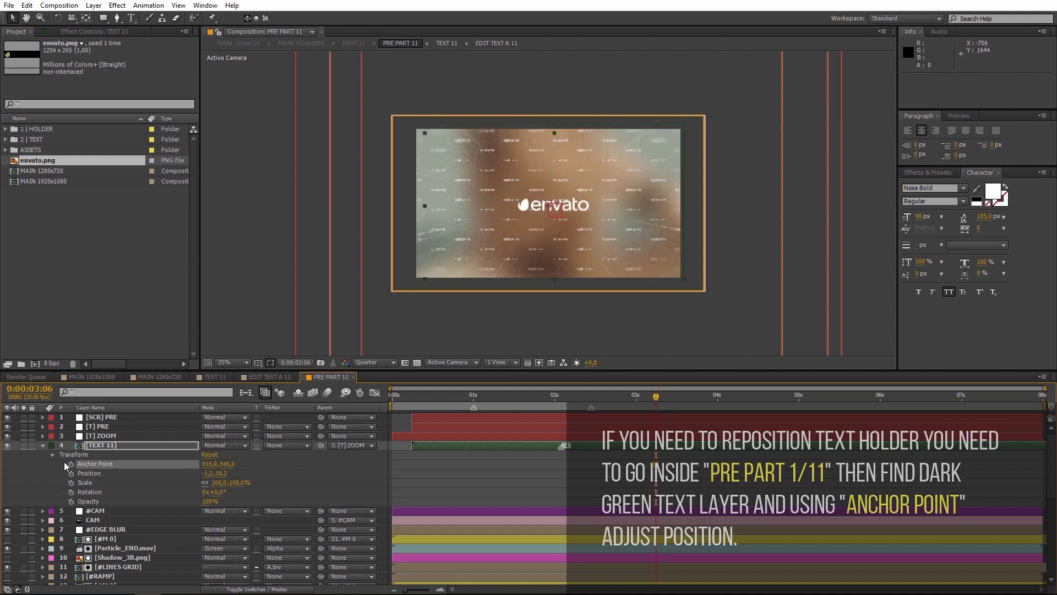
left_click(53, 454)
left_click(43, 445)
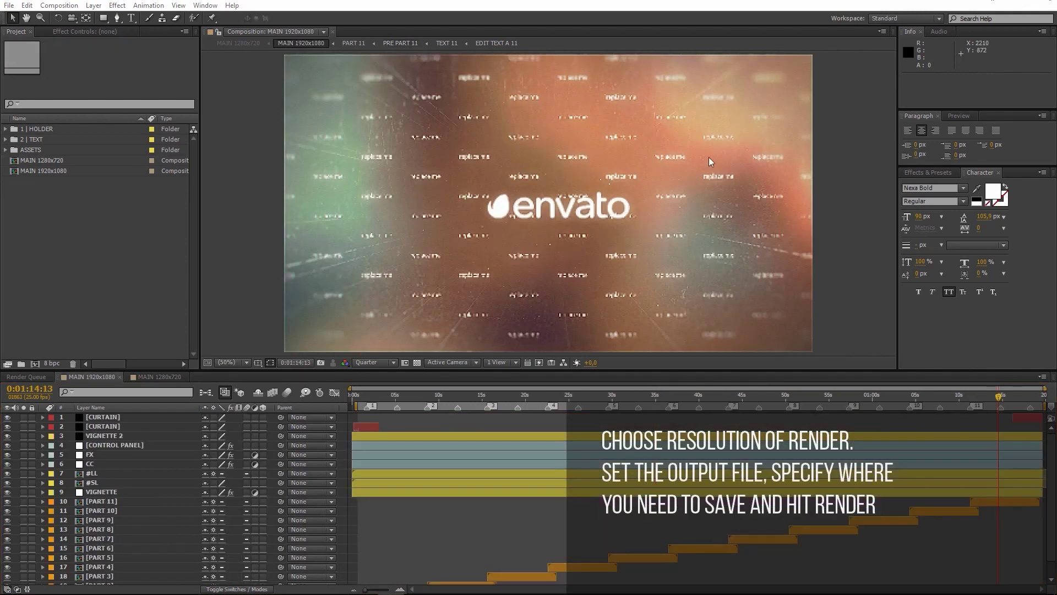
- Look at the MAIN 1280x720 composition, then switch back to MAIN 1920x1080
left_click(142, 376)
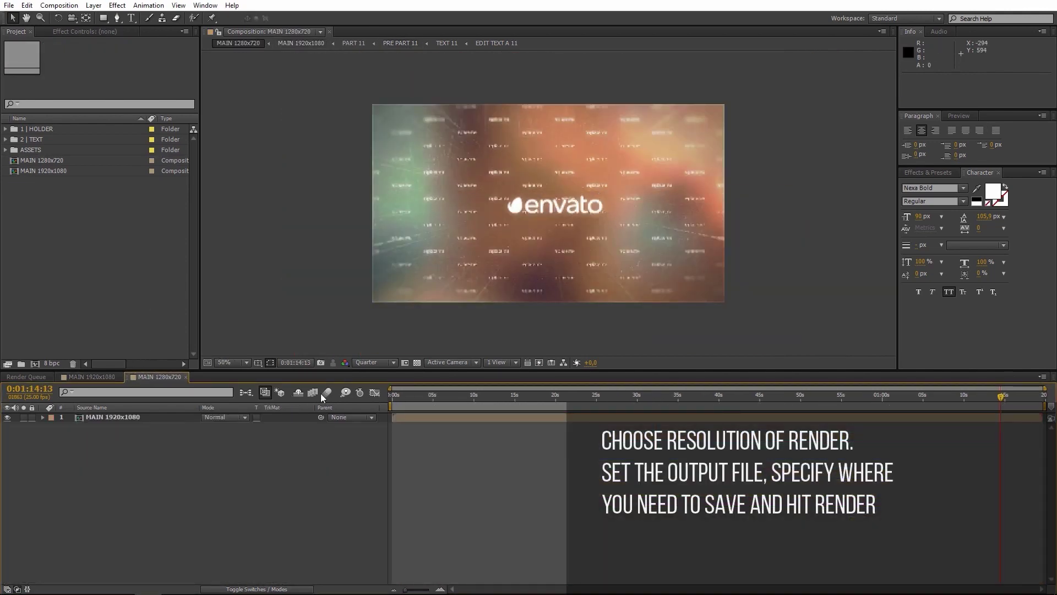
left_click(87, 376)
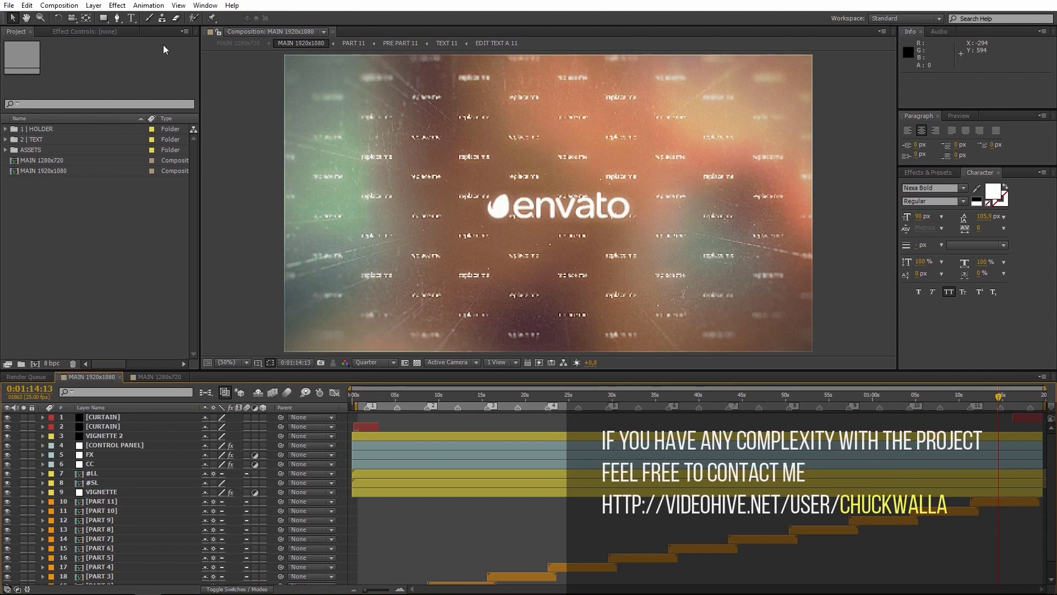
- Use Make Movie to queue MAIN 1920x1080 with Best Settings and Lossless output to MAIN 1920x1080.avi
left_click(58, 5)
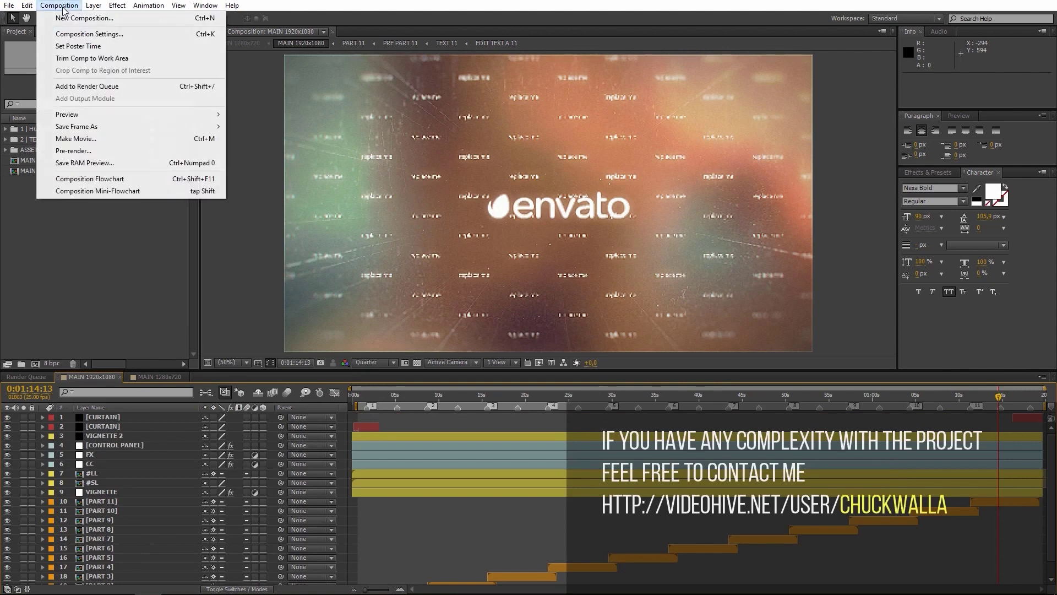
left_click(124, 139)
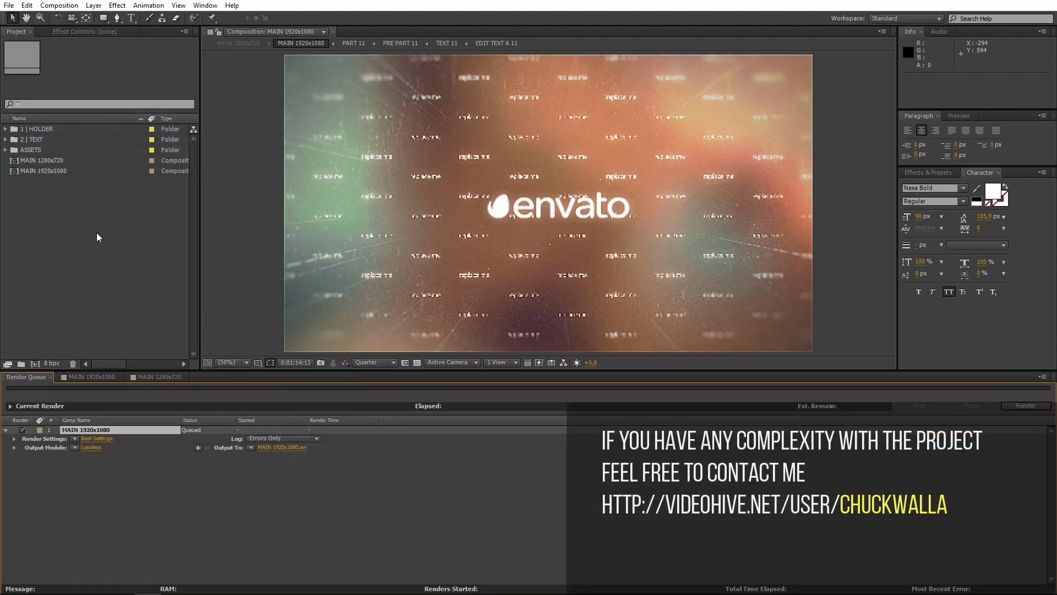
left_click(102, 380)
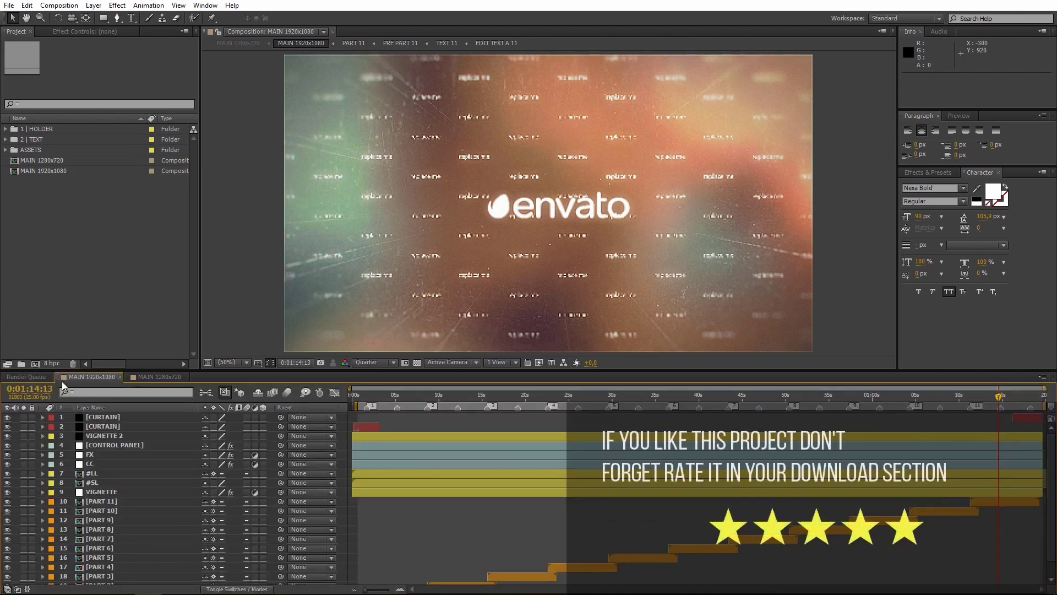
left_click(32, 378)
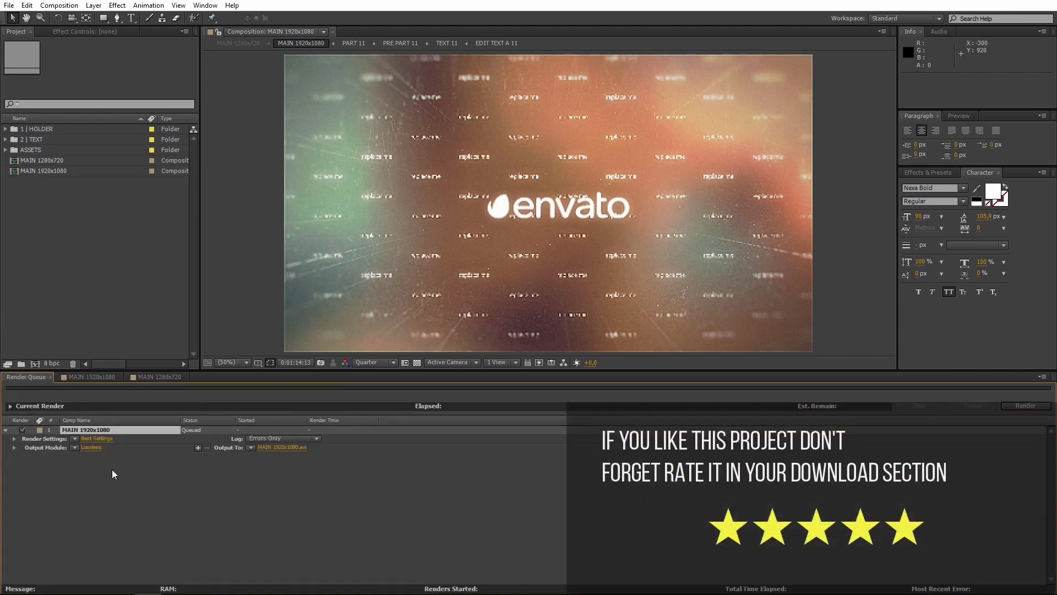